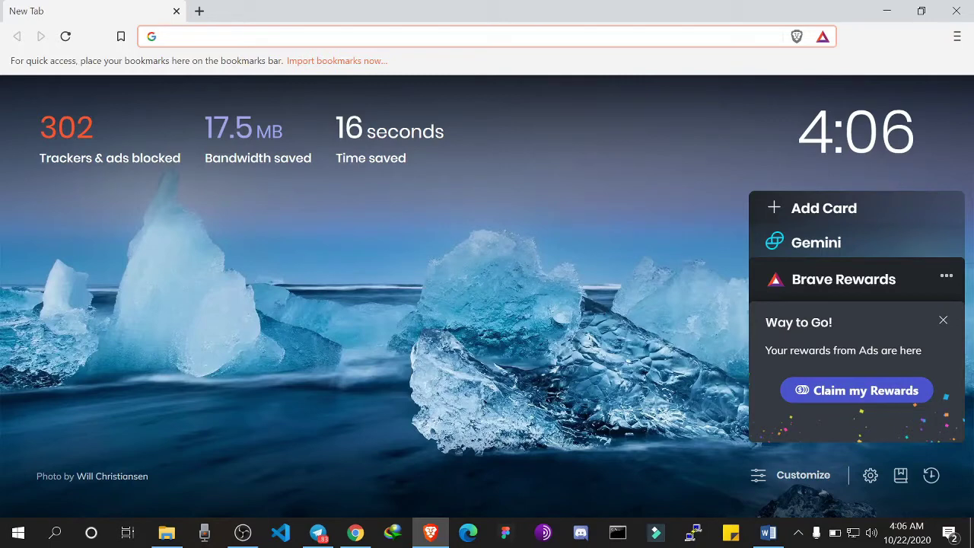
Open waves.exchange in a new browser tab, closing the Chess.com notification
{"action": "left_click", "coordinate": [199, 11]}
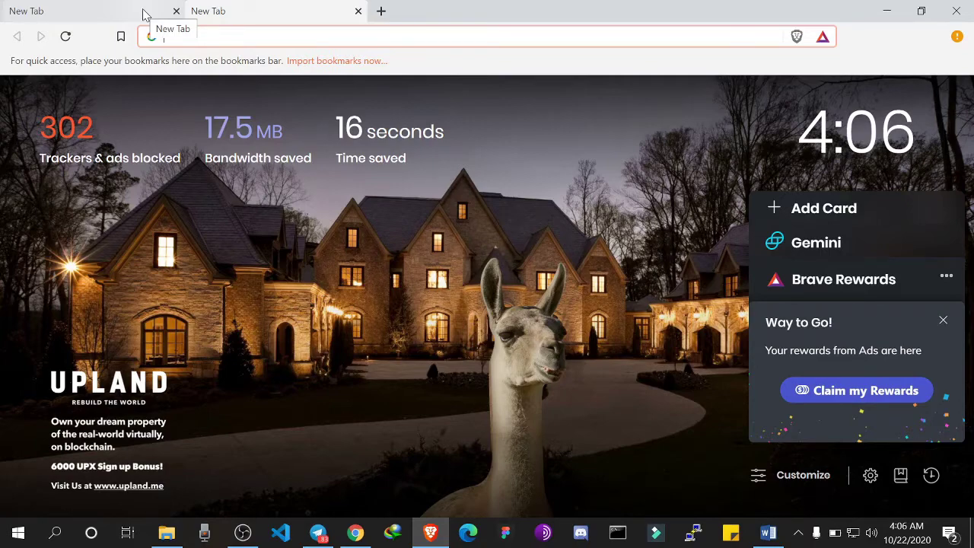
{"action": "left_click", "coordinate": [127, 15]}
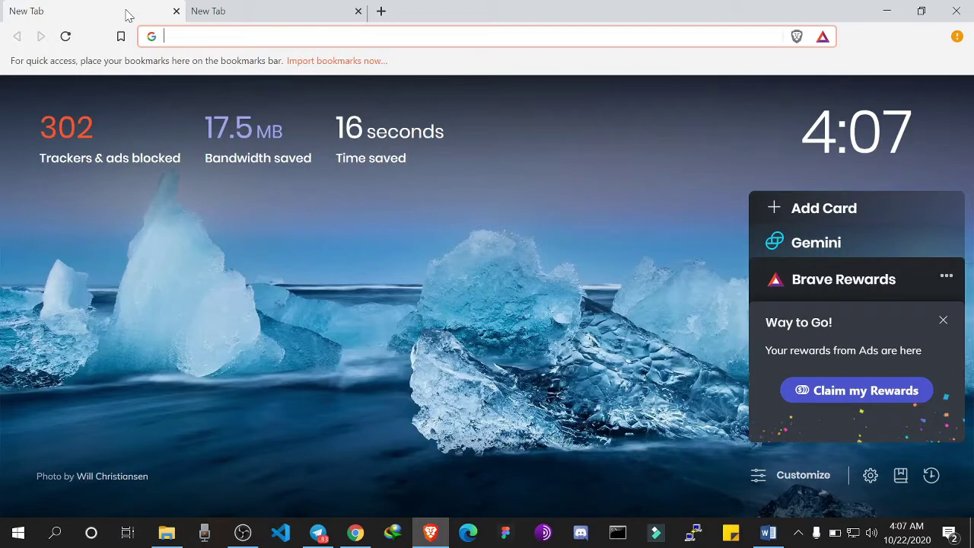
{"action": "left_click", "coordinate": [210, 17]}
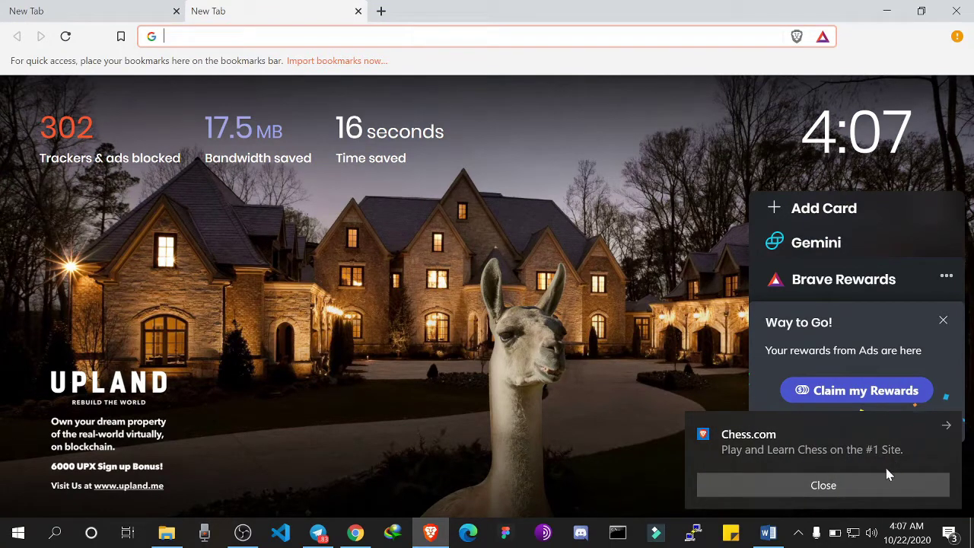
{"action": "left_click", "coordinate": [876, 487]}
{"action": "left_click", "coordinate": [333, 36]}
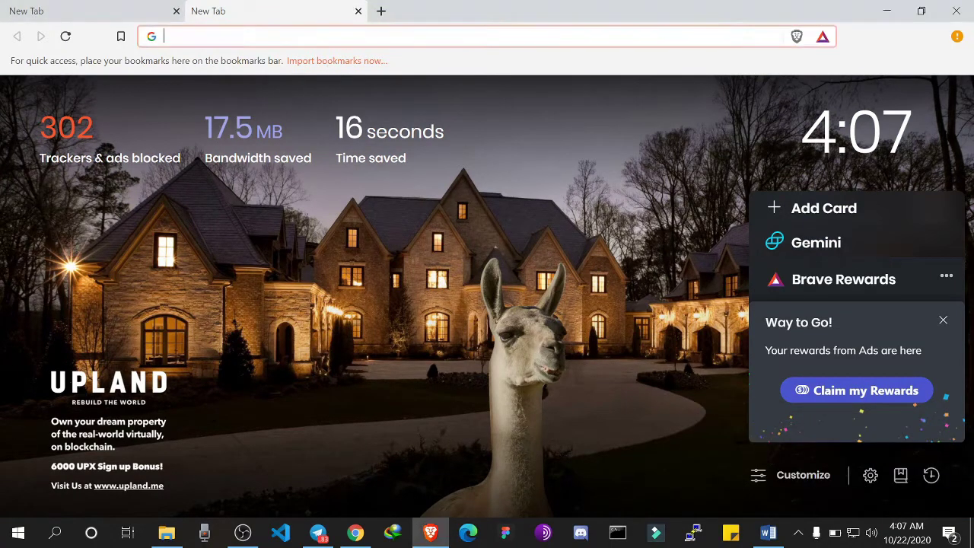
{"action": "type", "text": "waves.e"}
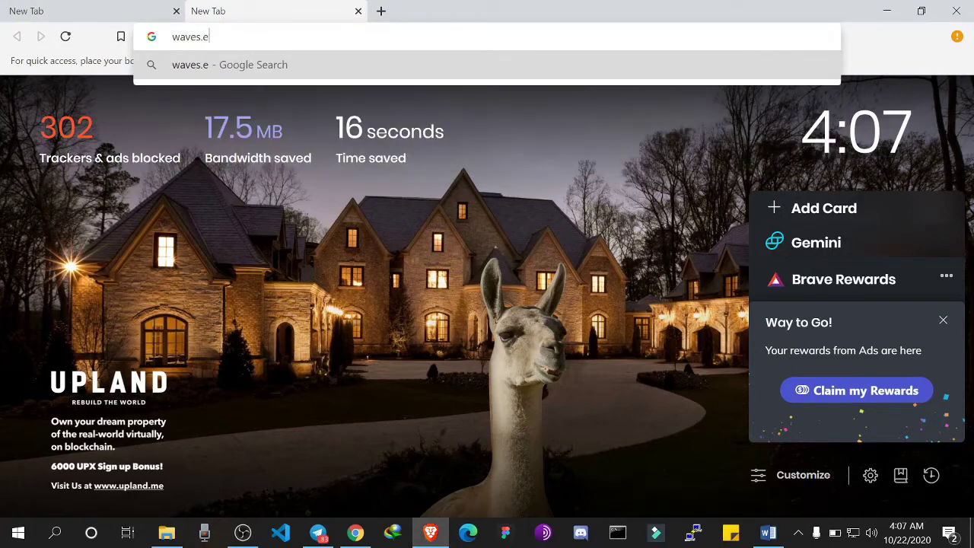
{"action": "type", "text": "xchange"}
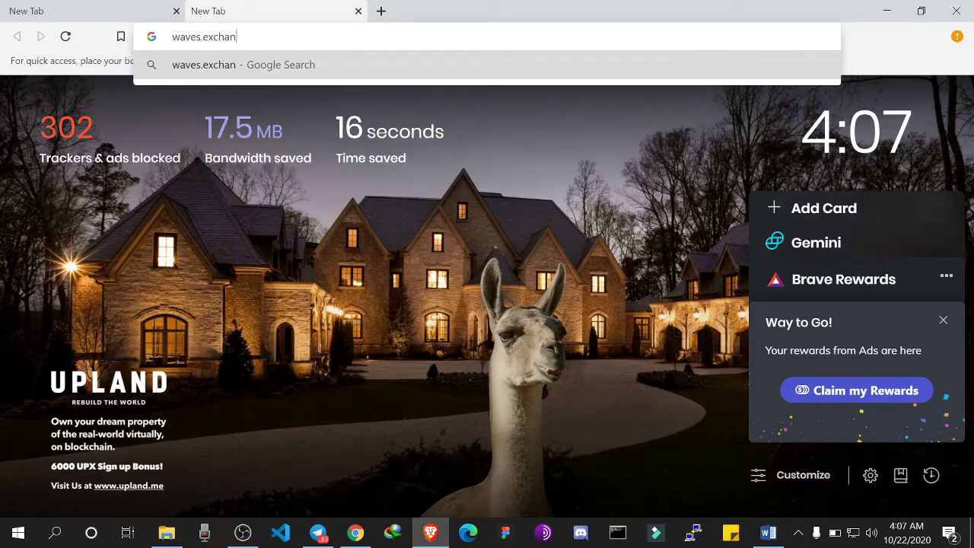
{"action": "key", "text": "Return"}
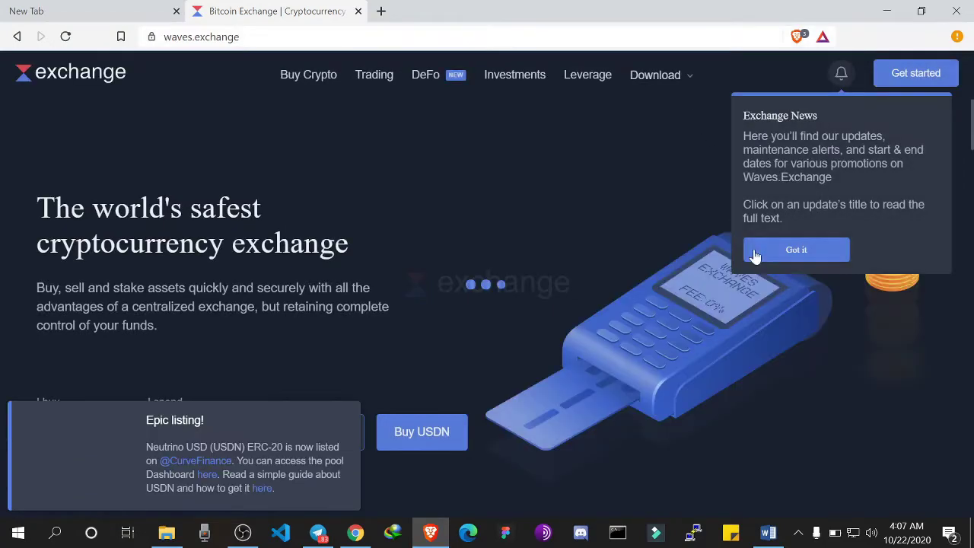
Dismiss the Exchange News notice and the Epic listing announcement on the home page
{"action": "left_click", "coordinate": [754, 252]}
{"action": "scroll", "coordinate": [499, 335], "scroll_direction": "down", "scroll_amount": 5}
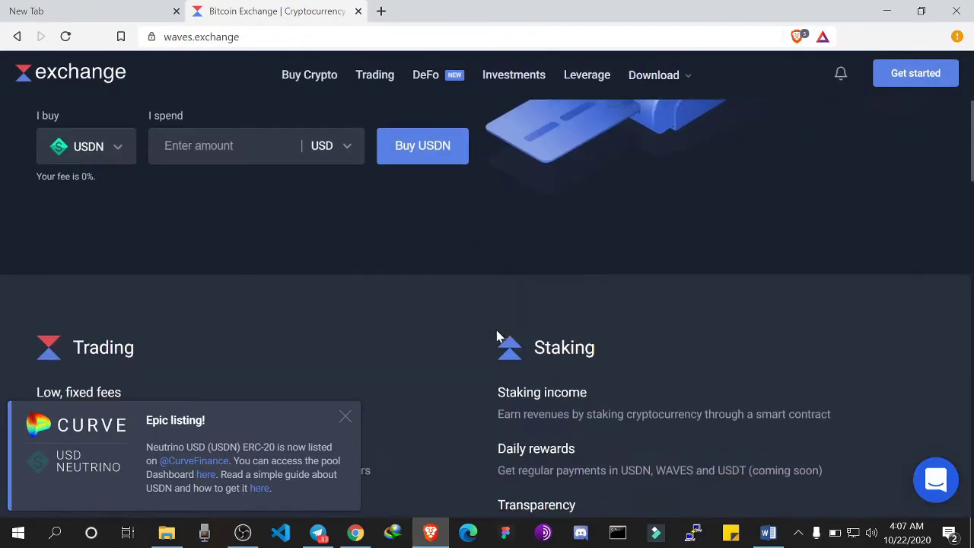
{"action": "left_click", "coordinate": [345, 417]}
Look through the home page, covering the trading and staking features, the markets table, the app downloads and the footer
{"action": "scroll", "coordinate": [533, 261], "scroll_direction": "up", "scroll_amount": 5}
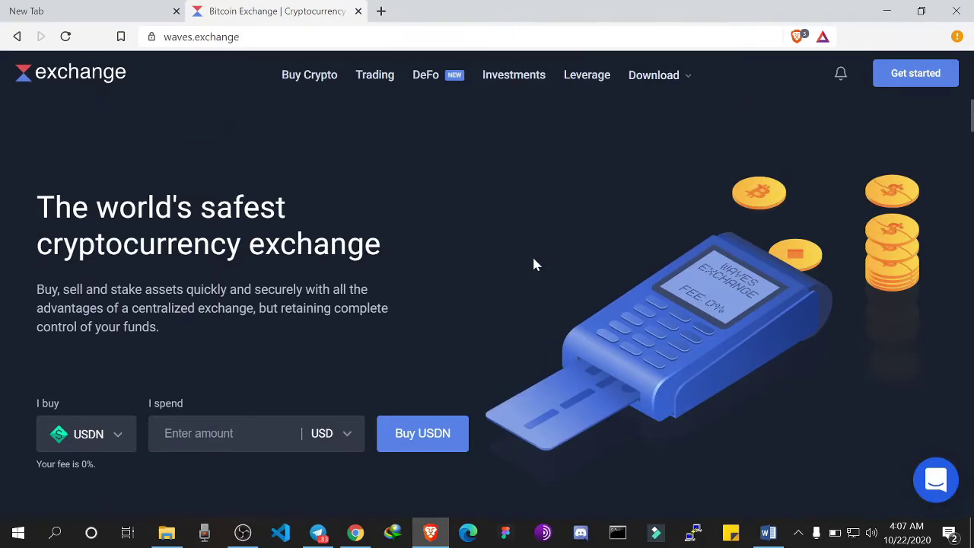
{"action": "scroll", "coordinate": [533, 265], "scroll_direction": "down", "scroll_amount": 8}
{"action": "scroll", "coordinate": [534, 264], "scroll_direction": "down", "scroll_amount": 3}
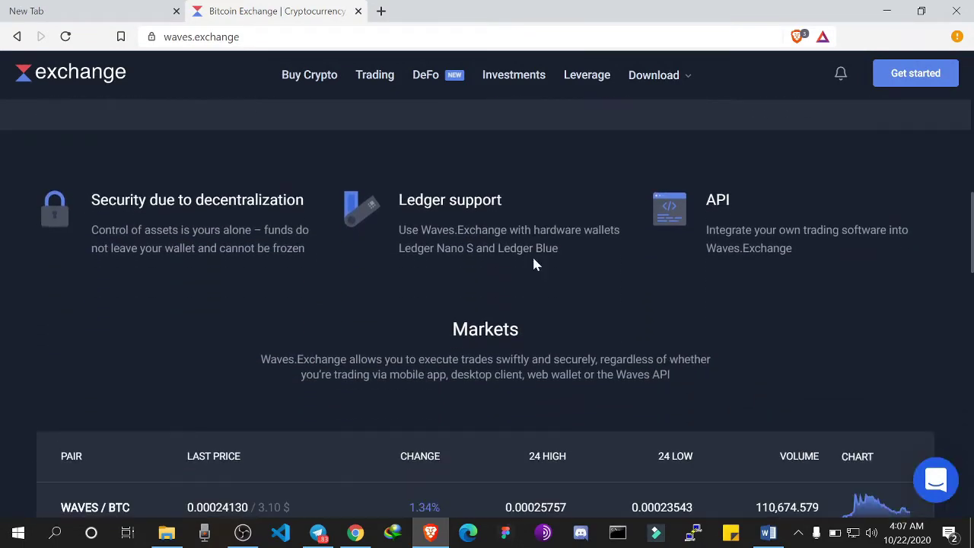
{"action": "scroll", "coordinate": [533, 264], "scroll_direction": "up", "scroll_amount": 3}
{"action": "scroll", "coordinate": [534, 264], "scroll_direction": "up", "scroll_amount": 2}
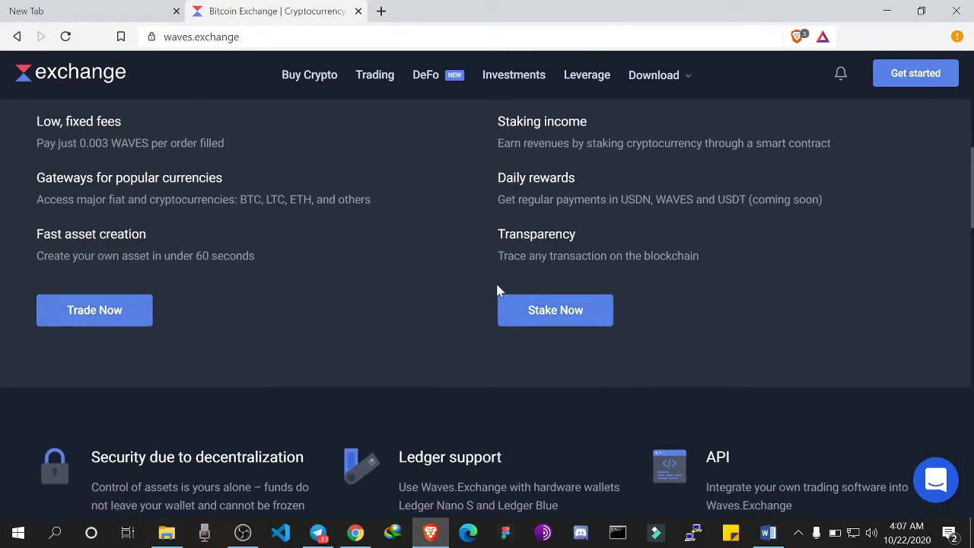
{"action": "scroll", "coordinate": [497, 287], "scroll_direction": "down", "scroll_amount": 5}
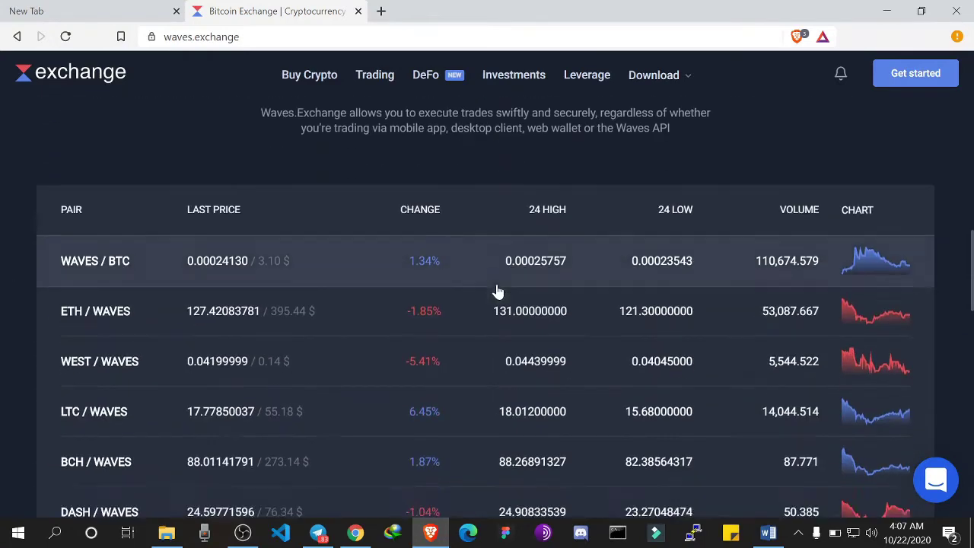
{"action": "scroll", "coordinate": [497, 290], "scroll_direction": "up", "scroll_amount": 8}
{"action": "scroll", "coordinate": [498, 290], "scroll_direction": "down", "scroll_amount": 1}
{"action": "scroll", "coordinate": [497, 290], "scroll_direction": "down", "scroll_amount": 8}
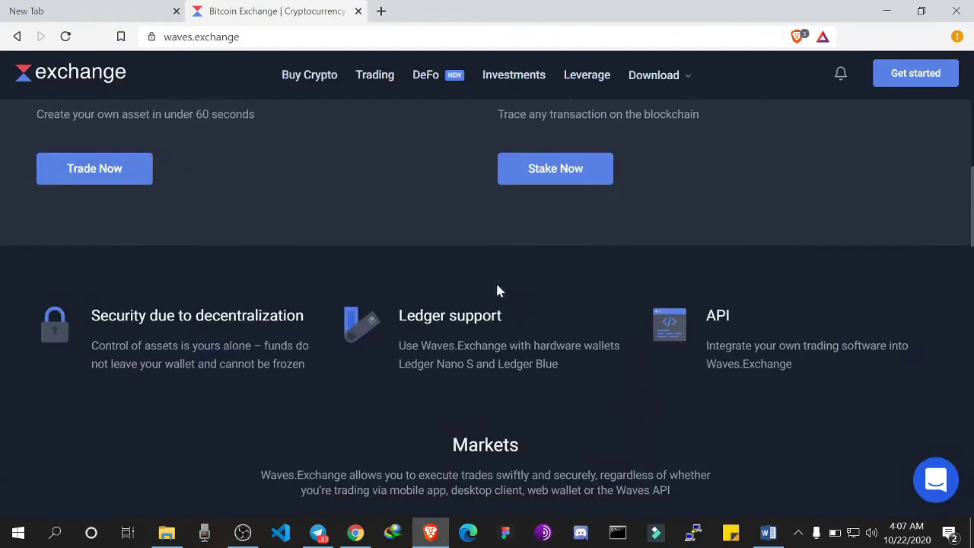
{"action": "scroll", "coordinate": [497, 292], "scroll_direction": "down", "scroll_amount": 6}
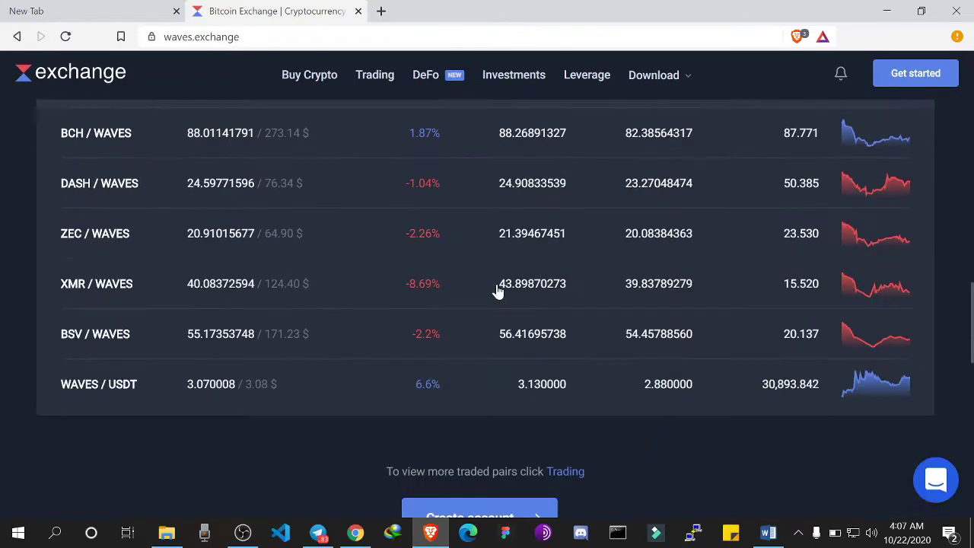
{"action": "scroll", "coordinate": [498, 292], "scroll_direction": "down", "scroll_amount": 1}
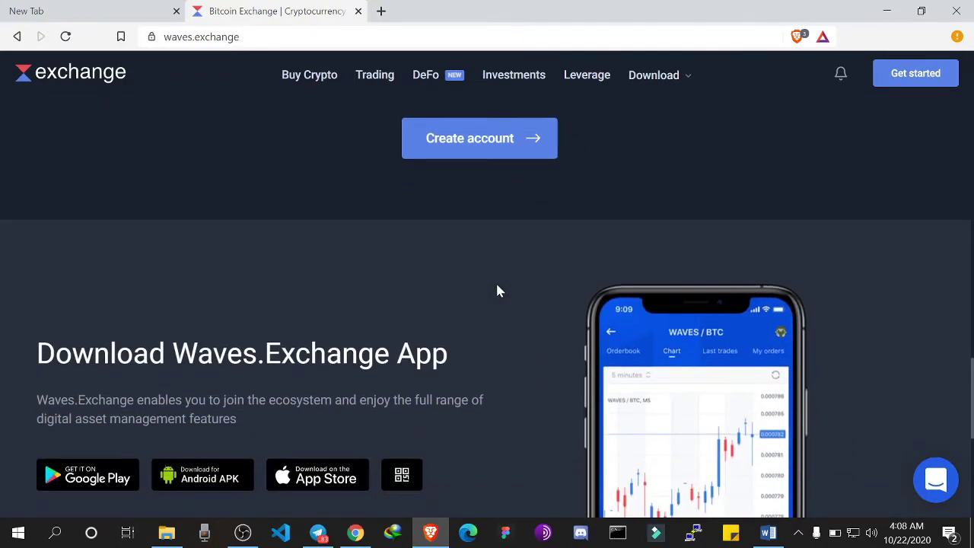
{"action": "scroll", "coordinate": [497, 291], "scroll_direction": "down", "scroll_amount": 1}
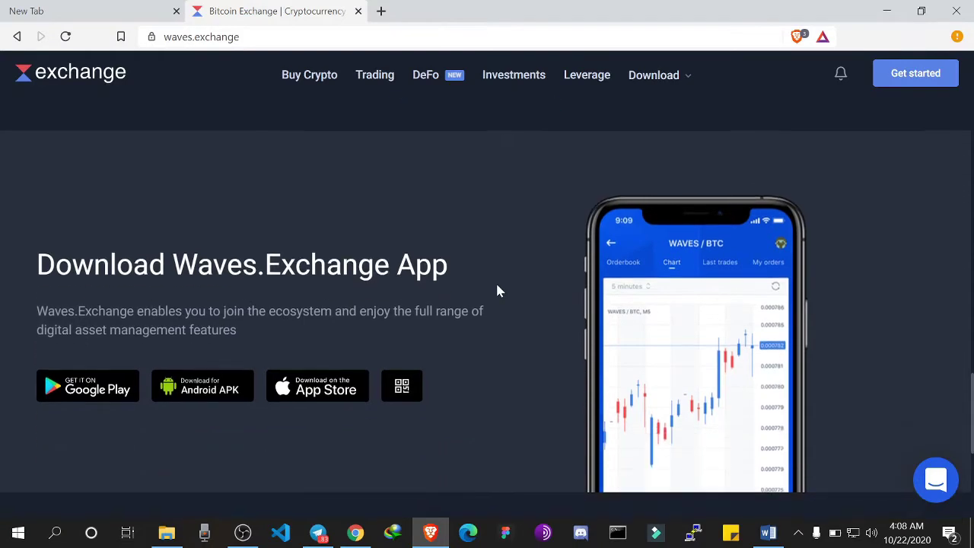
{"action": "scroll", "coordinate": [497, 291], "scroll_direction": "down", "scroll_amount": 4}
{"action": "scroll", "coordinate": [497, 292], "scroll_direction": "up", "scroll_amount": 9}
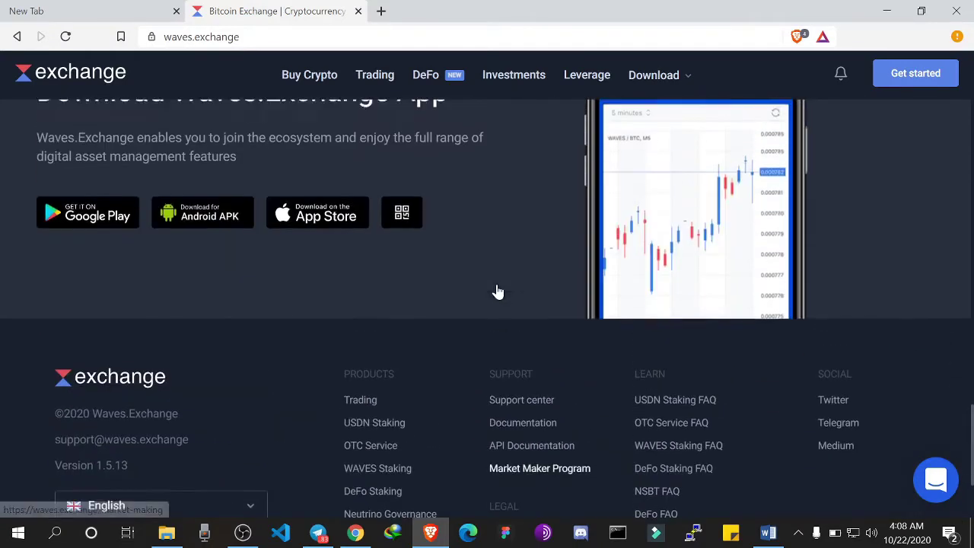
{"action": "scroll", "coordinate": [497, 292], "scroll_direction": "up", "scroll_amount": 10}
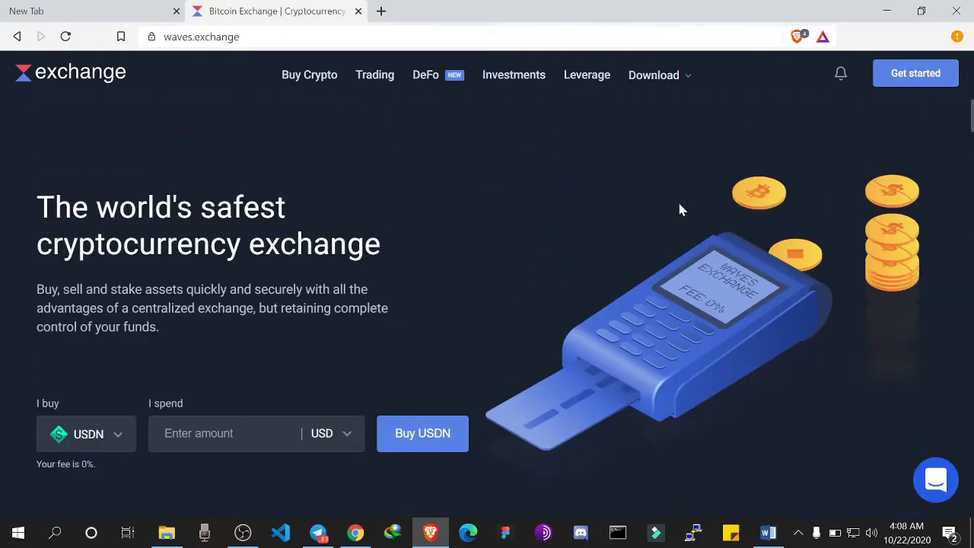
Start signing up and enter the account password in both the Create password and Confirm Password fields
{"action": "left_click", "coordinate": [899, 80]}
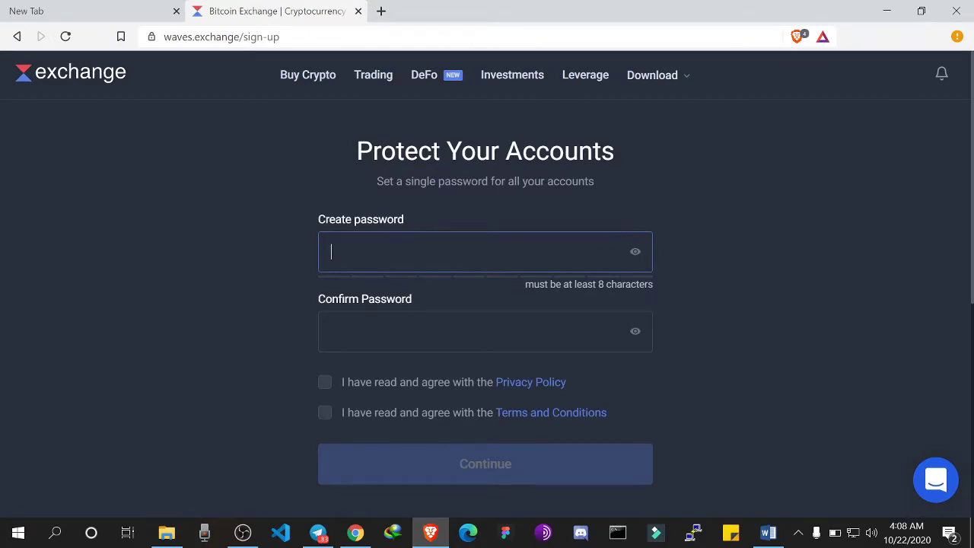
{"action": "type", "text": "••"}
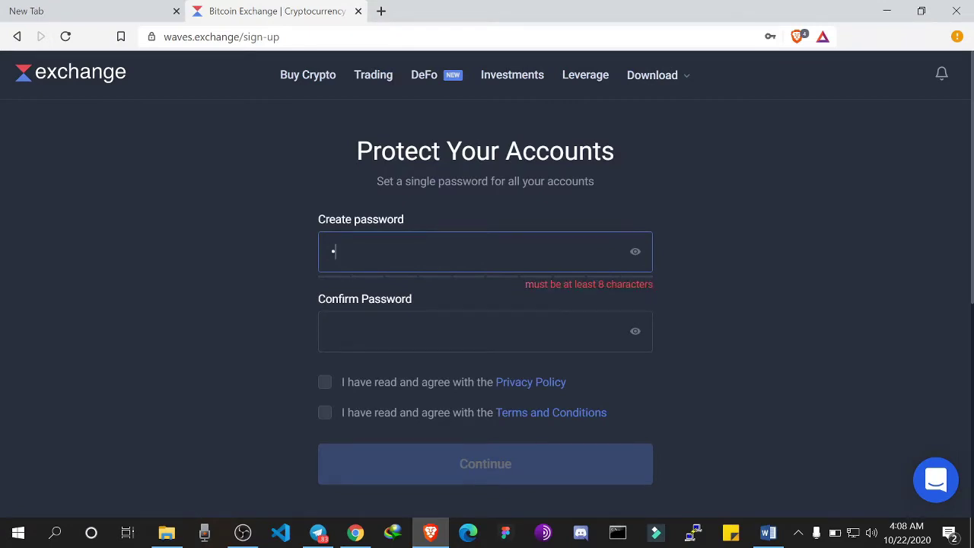
{"action": "type", "text": "•••••"}
{"action": "key", "text": "ctrl+a"}
{"action": "type", "text": "•••••••••••"}
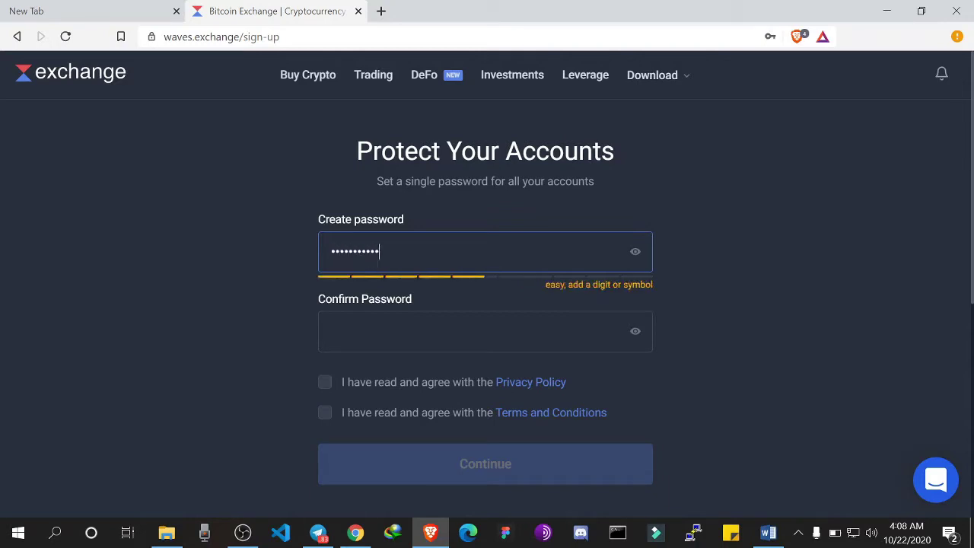
{"action": "left_click", "coordinate": [456, 332]}
{"action": "type", "text": "•••"}
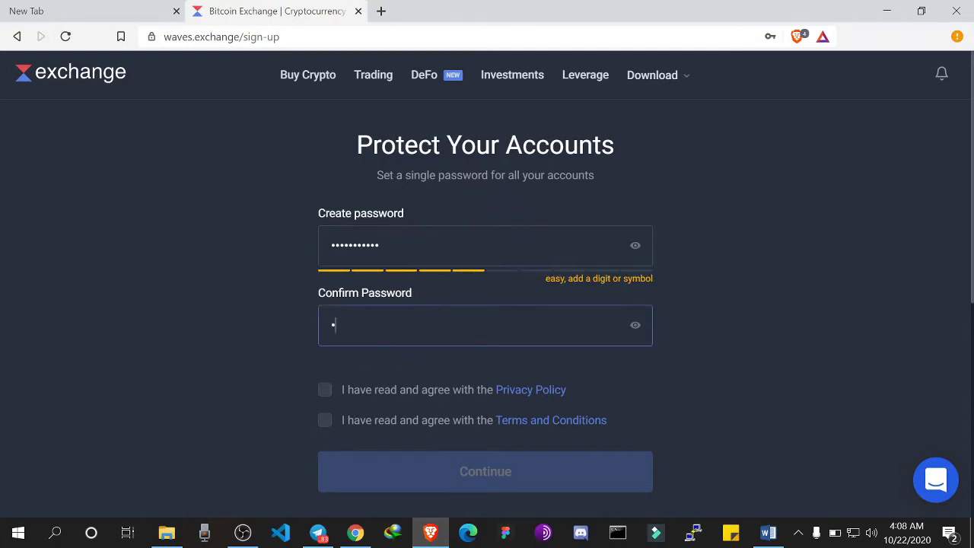
{"action": "type", "text": "••••••••"}
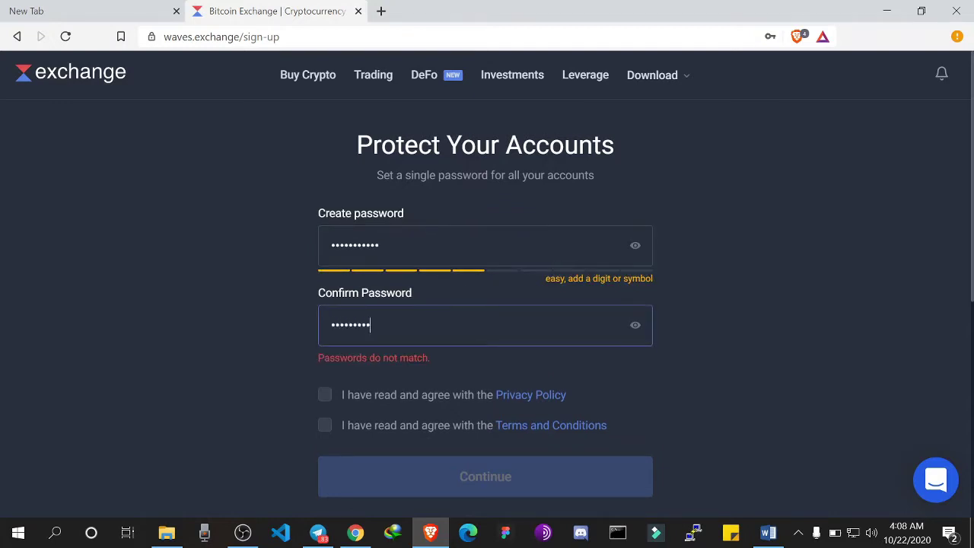
Submit the sign-up form with the Privacy Policy and Terms and Conditions accepted, and save the login in the browser
{"action": "left_click", "coordinate": [325, 387]}
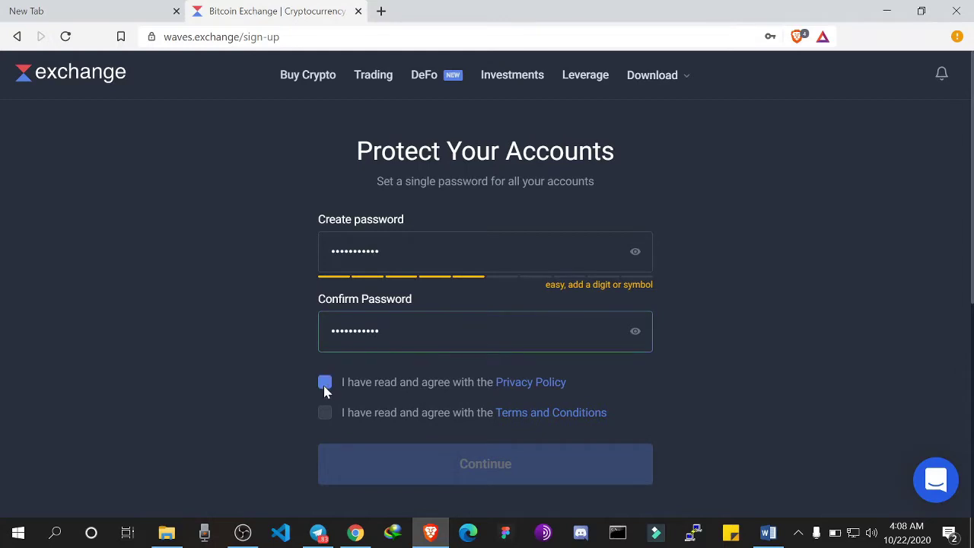
{"action": "left_click", "coordinate": [325, 414]}
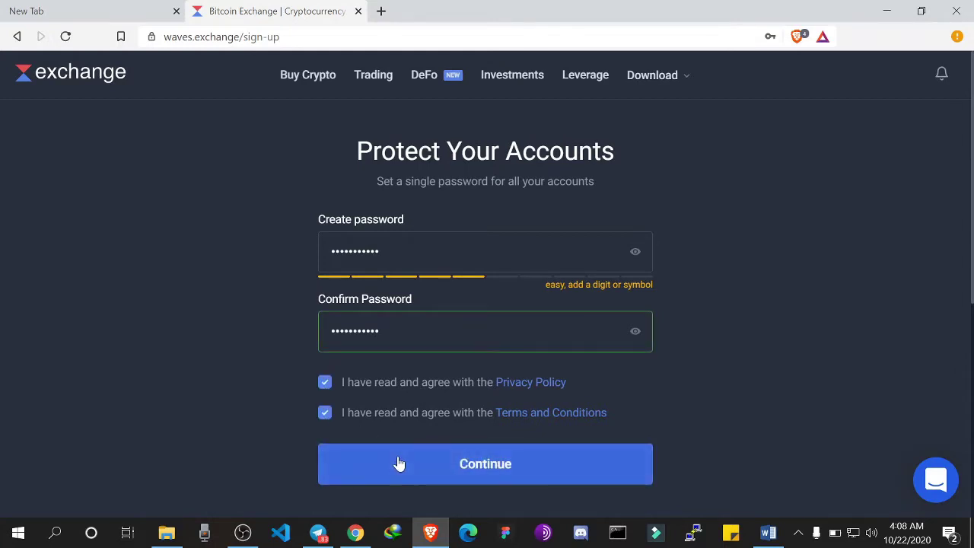
{"action": "left_click", "coordinate": [399, 464]}
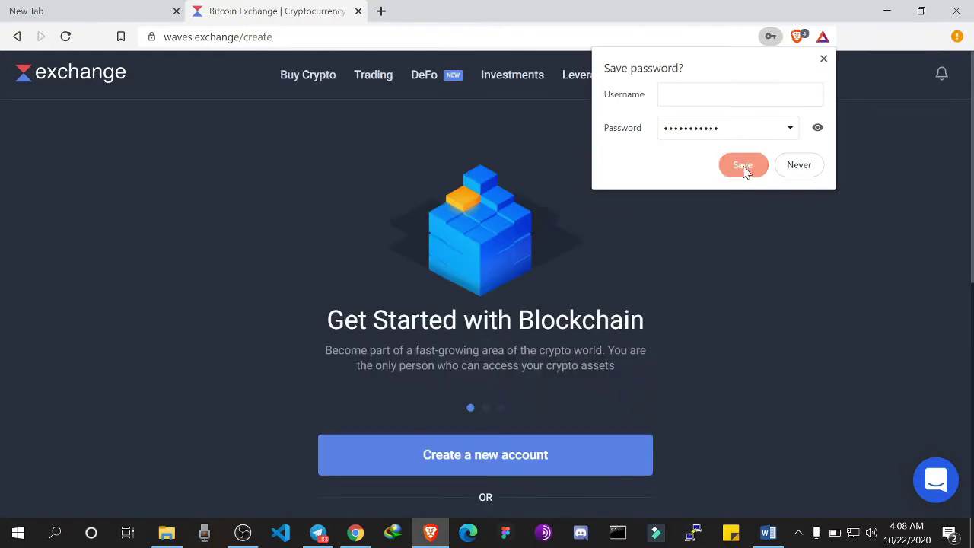
{"action": "left_click", "coordinate": [744, 168]}
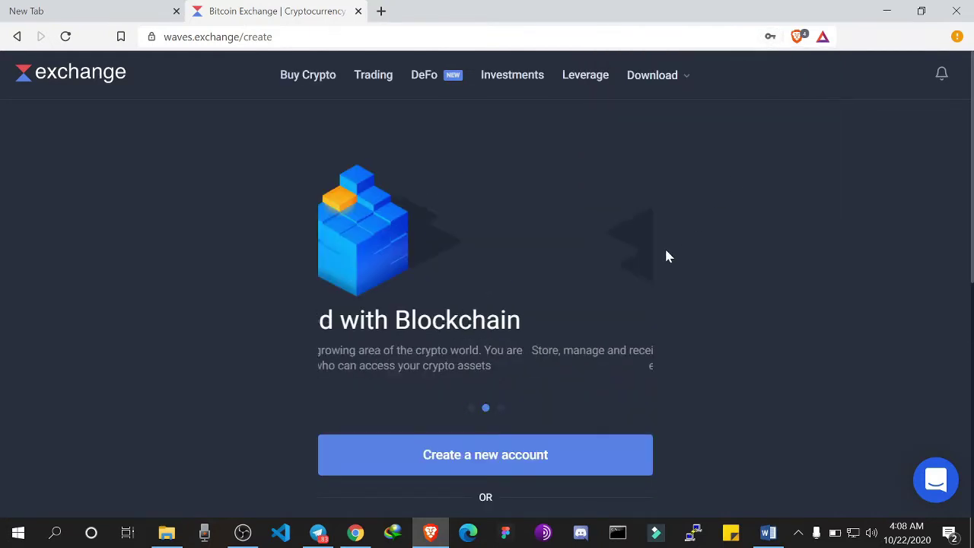
Create a new account, keeping the first avatar, and proceed to the account name
{"action": "scroll", "coordinate": [667, 256], "scroll_direction": "down", "scroll_amount": 1}
{"action": "scroll", "coordinate": [695, 320], "scroll_direction": "up", "scroll_amount": 1}
{"action": "scroll", "coordinate": [695, 320], "scroll_direction": "down", "scroll_amount": 1}
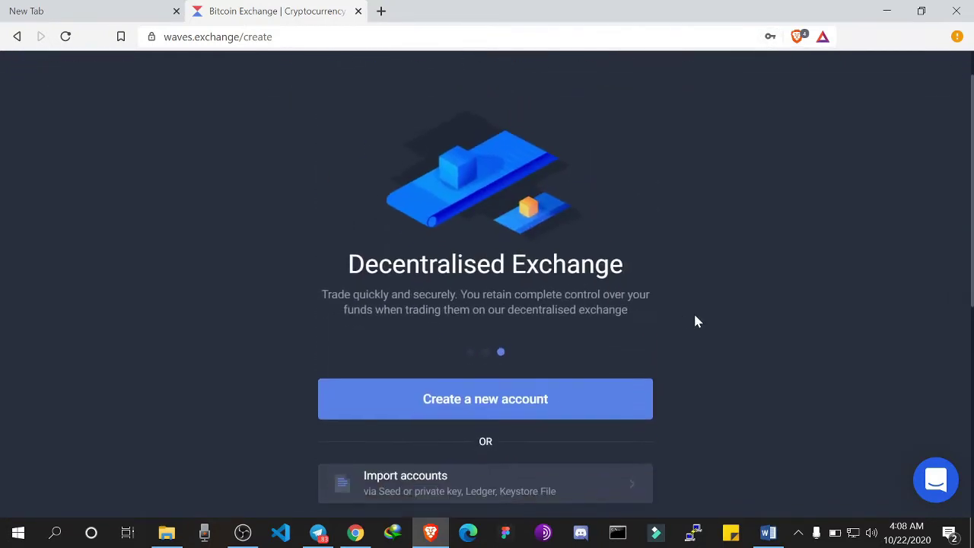
{"action": "left_click", "coordinate": [491, 391]}
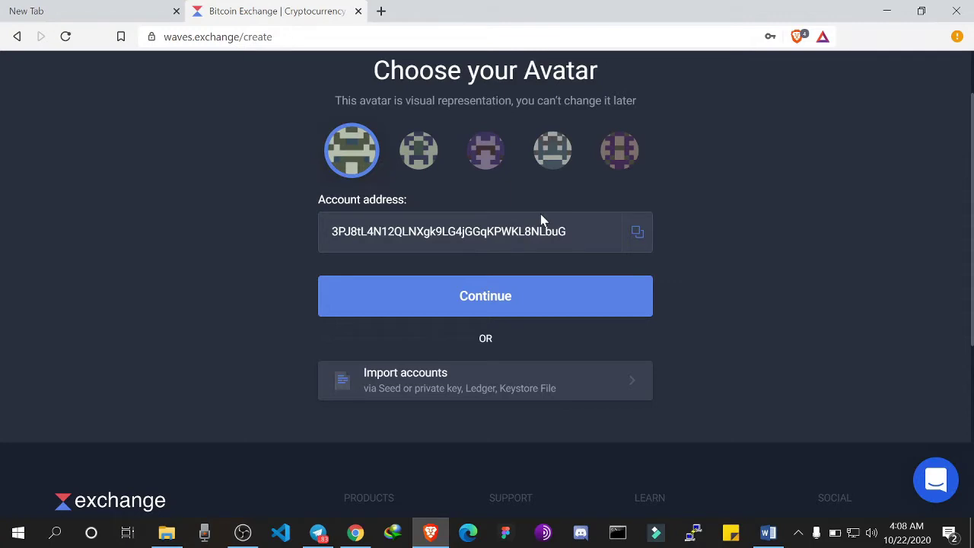
{"action": "left_click", "coordinate": [521, 298]}
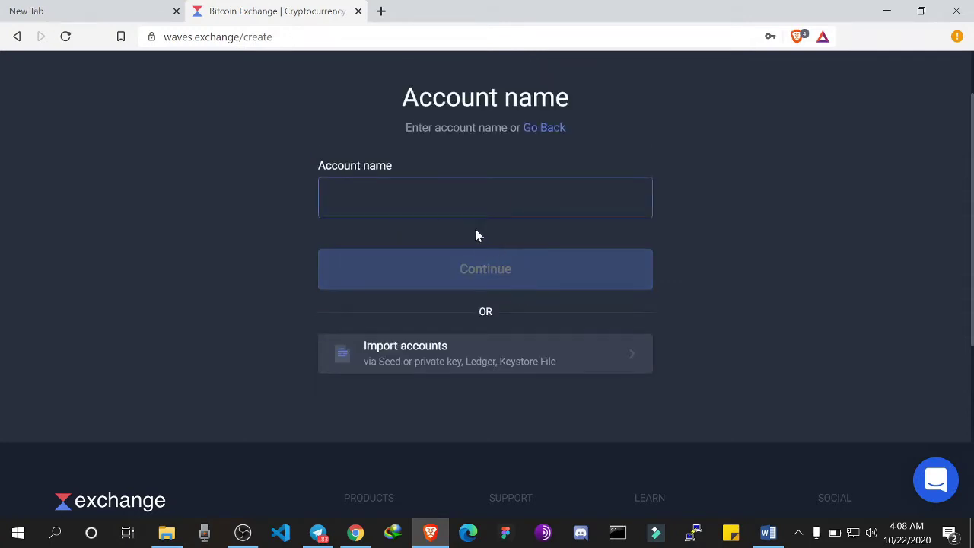
Name the account with the owner's first name followed by "TutorialAccount", finish creating it and dismiss the Subscribe offer
{"action": "type", "text": "CHukwuk"}
{"action": "key", "text": "ctrl+a"}
{"action": "type", "text": "Cuk"}
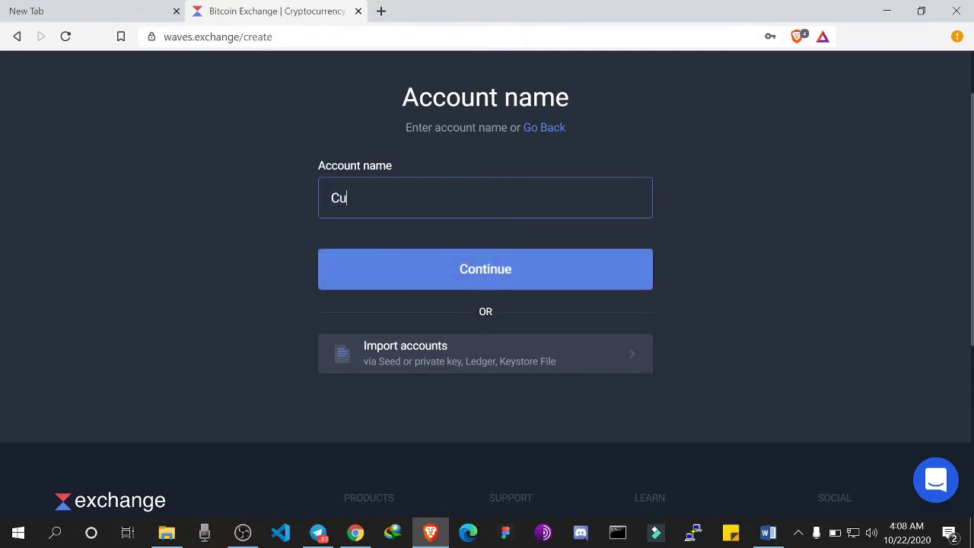
{"action": "key", "text": "BackSpace"}
{"action": "key", "text": "BackSpace"}
{"action": "type", "text": "hukwuka Account"}
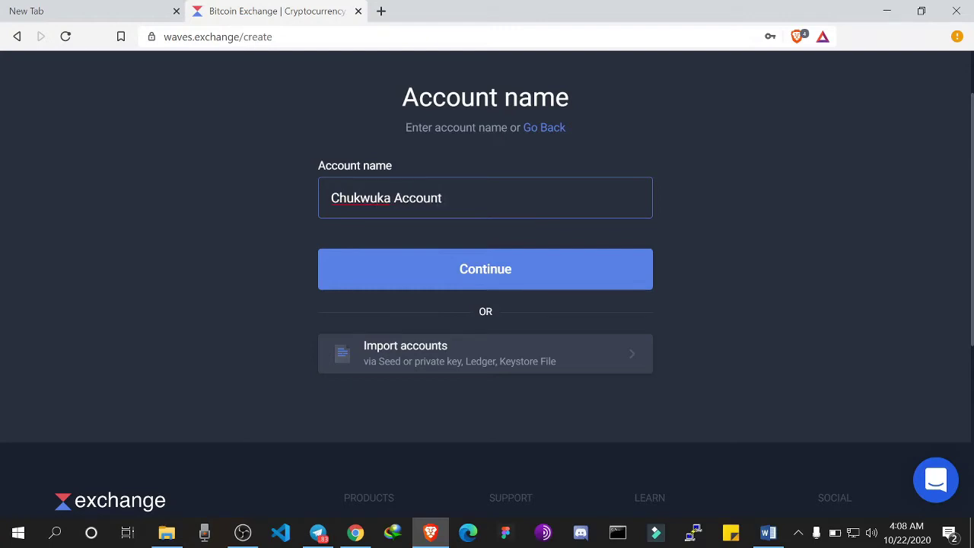
{"action": "type", "text": "Tutorial"}
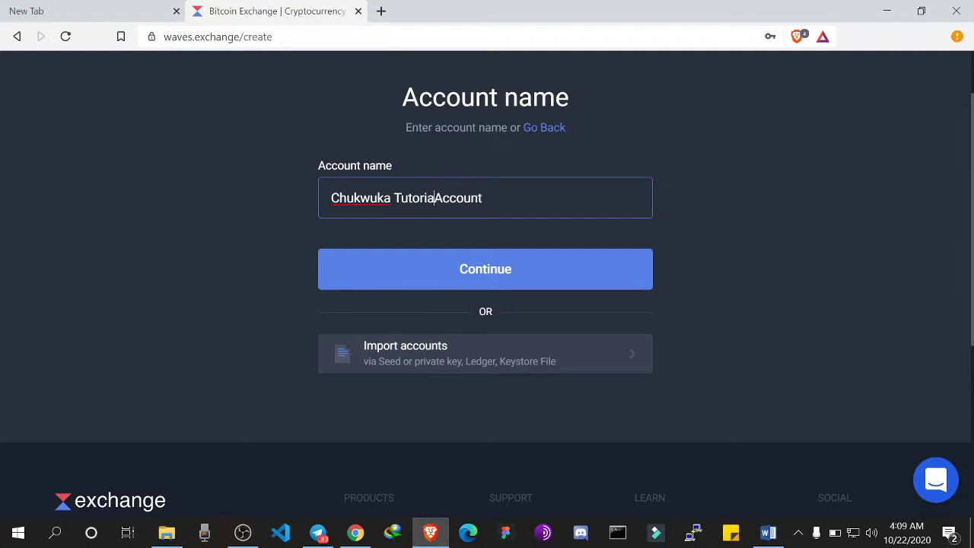
{"action": "left_click", "coordinate": [472, 271]}
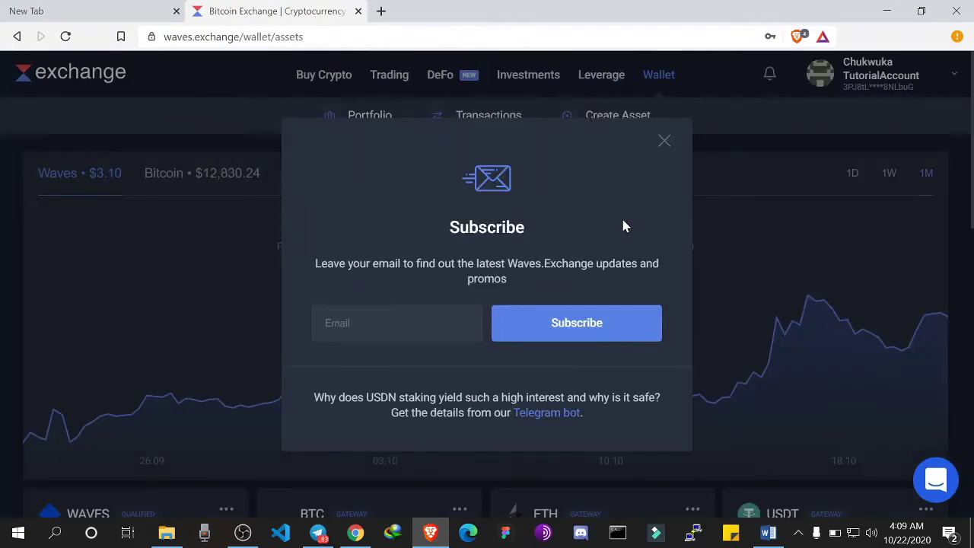
{"action": "left_click", "coordinate": [662, 144]}
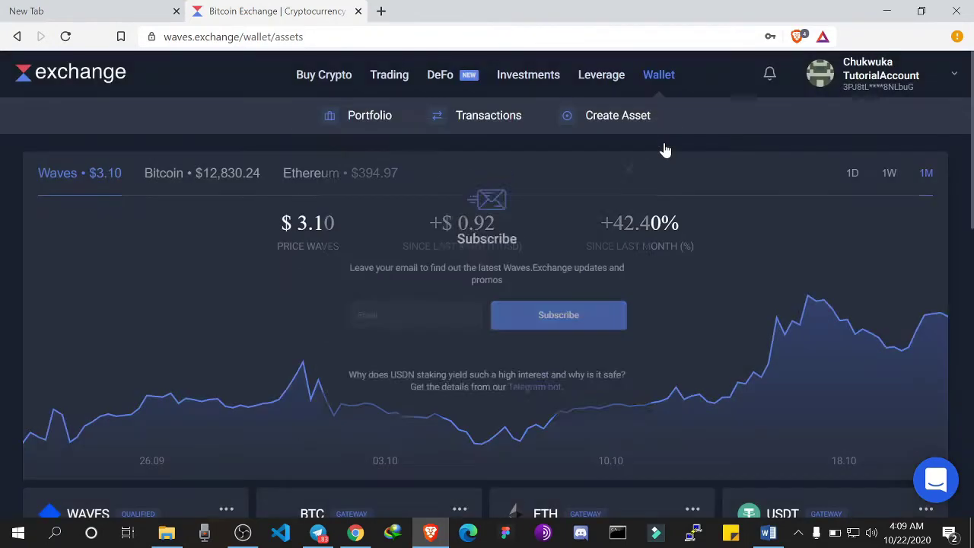
Open the seed phrase from the save reminder and save it as a text file on the Desktop under the suggested file name
{"action": "scroll", "coordinate": [446, 266], "scroll_direction": "down", "scroll_amount": 4}
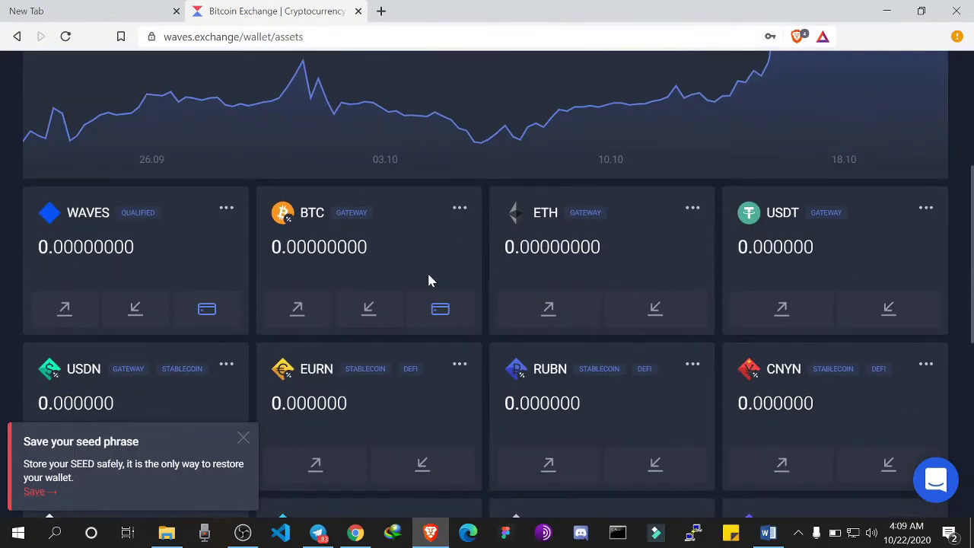
{"action": "scroll", "coordinate": [428, 278], "scroll_direction": "up", "scroll_amount": 4}
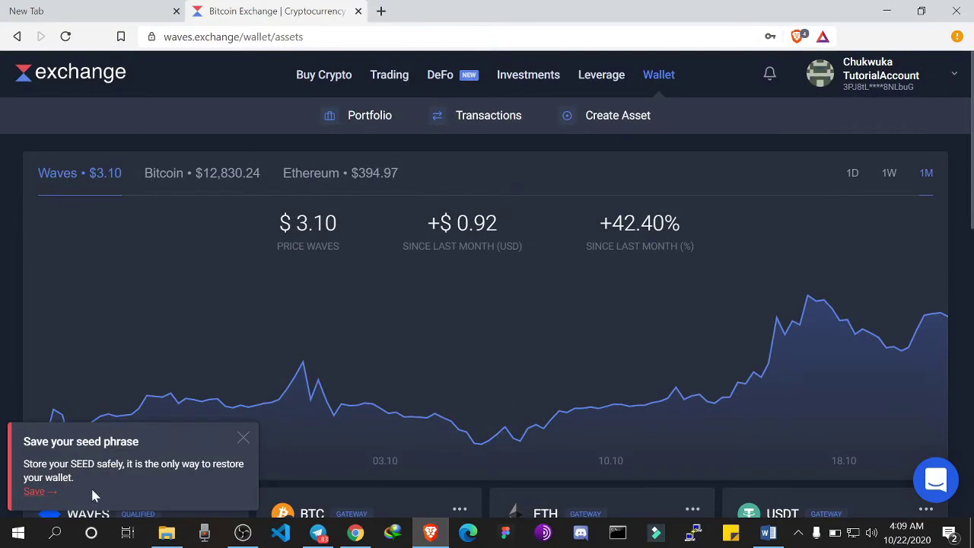
{"action": "left_click", "coordinate": [40, 492]}
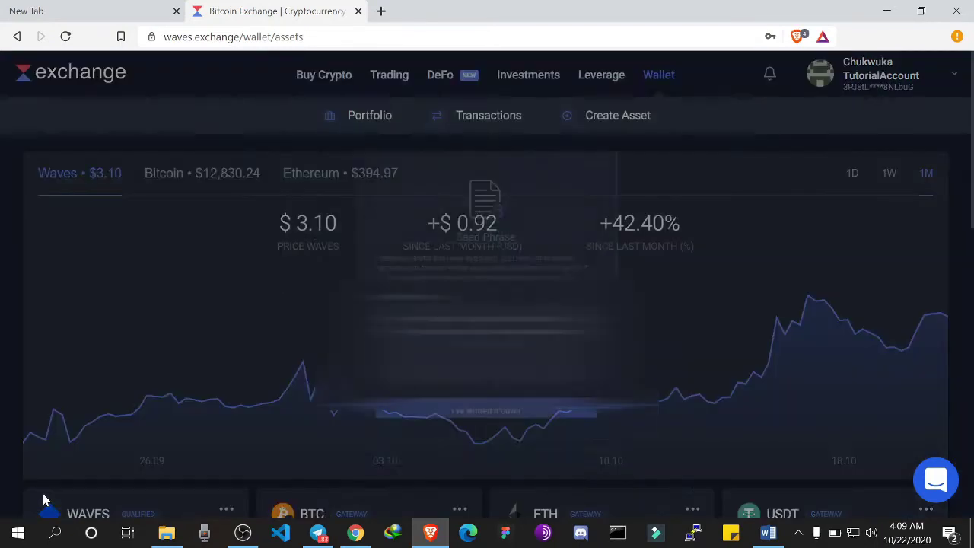
{"action": "scroll", "coordinate": [485, 304], "scroll_direction": "down", "scroll_amount": 1}
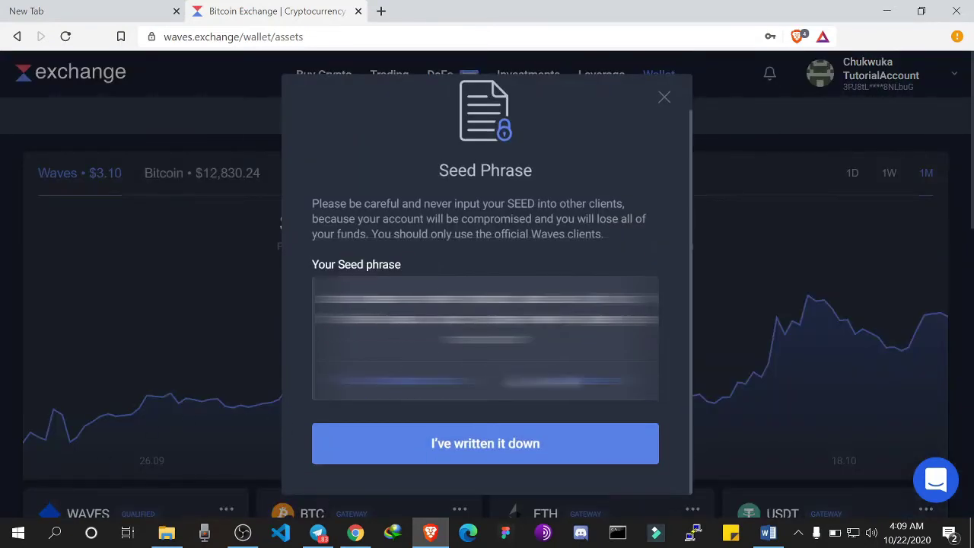
{"action": "scroll", "coordinate": [485, 304], "scroll_direction": "up", "scroll_amount": 1}
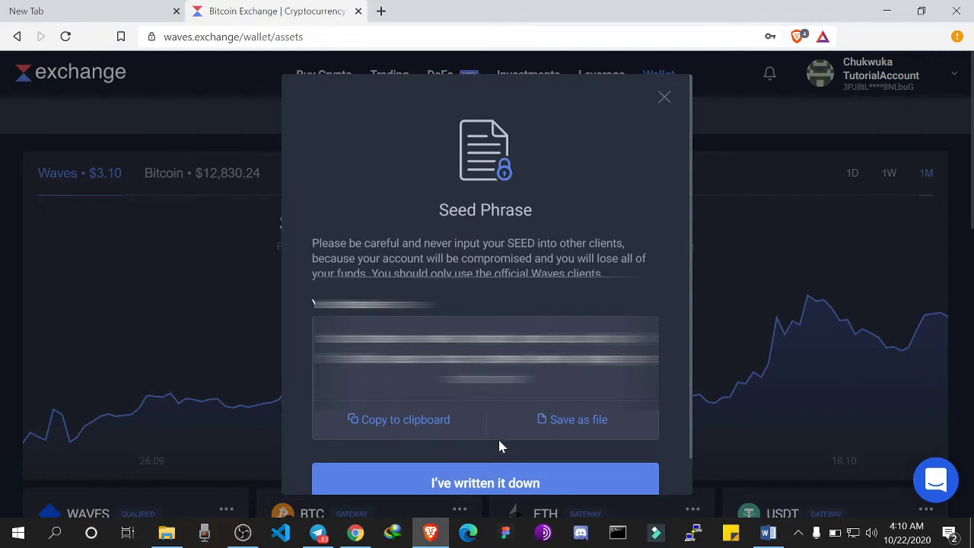
{"action": "left_click", "coordinate": [556, 423]}
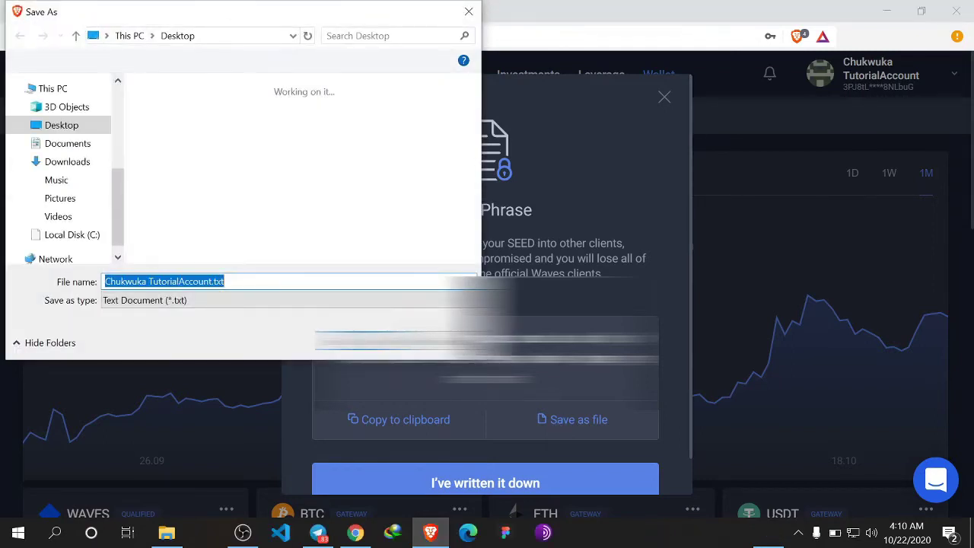
{"action": "key", "text": "Return"}
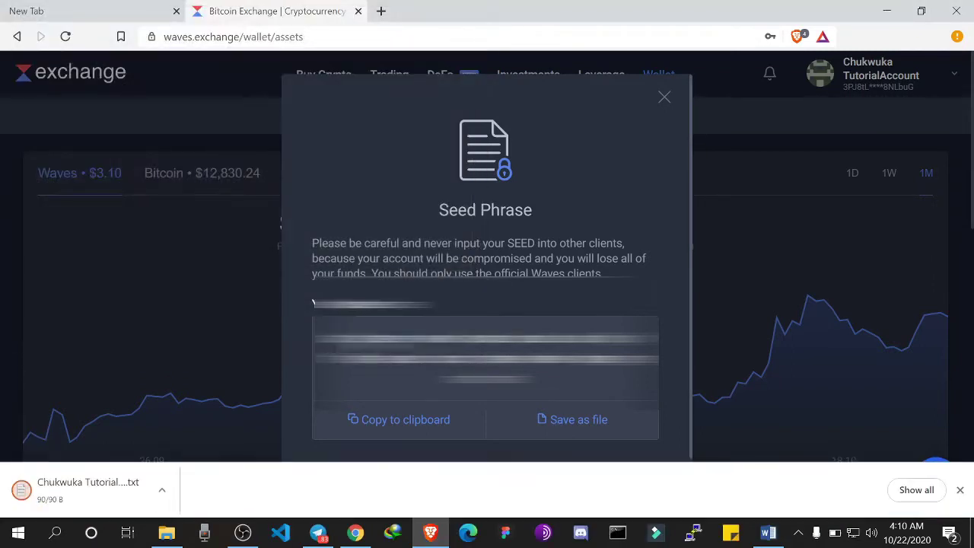
Close the Seed Phrase dialog and dismiss the reminder to save the seed phrase
{"action": "left_click", "coordinate": [659, 99]}
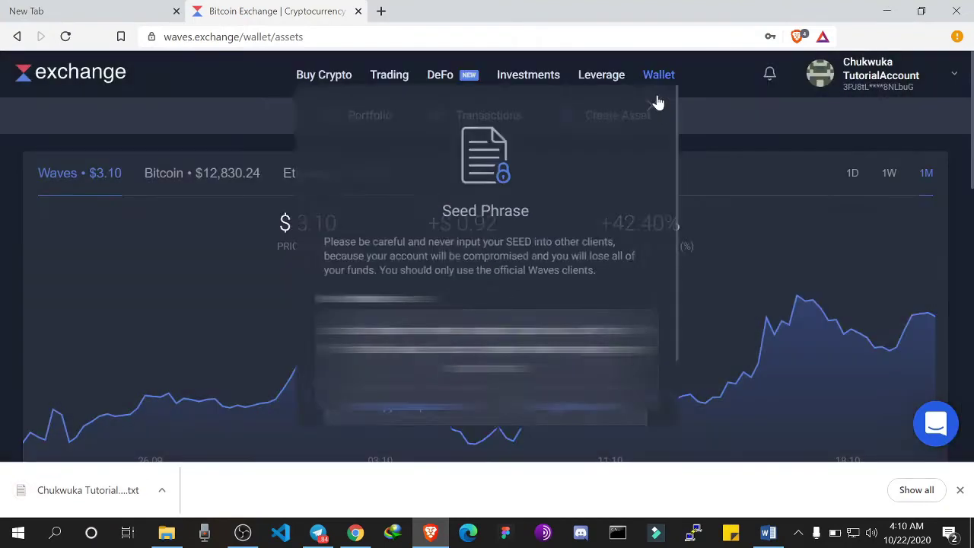
{"action": "scroll", "coordinate": [553, 302], "scroll_direction": "down", "scroll_amount": 2}
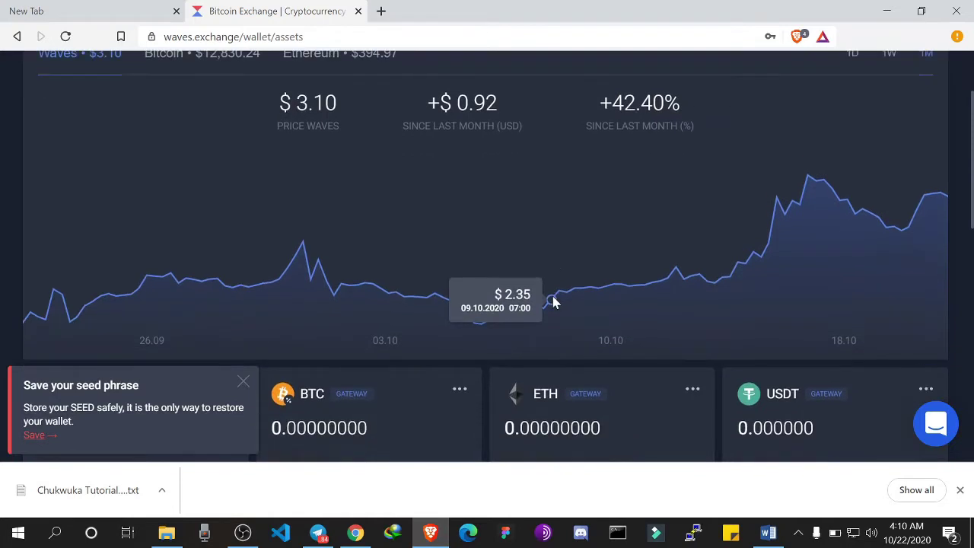
{"action": "left_click", "coordinate": [249, 383]}
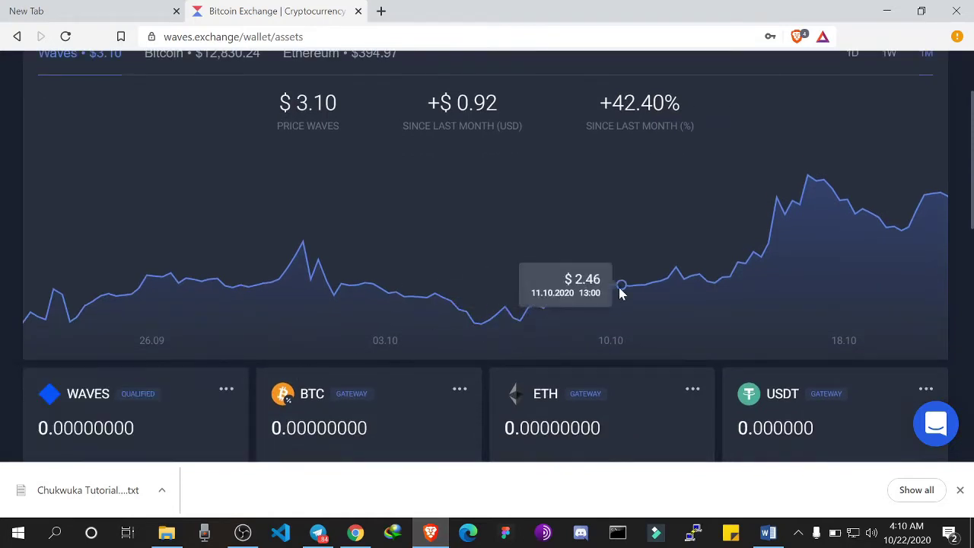
Look through the wallet's price chart and all its asset cards, from WAVES and BTC to ZEC, XMR and BSV
{"action": "scroll", "coordinate": [618, 289], "scroll_direction": "down", "scroll_amount": 1}
{"action": "scroll", "coordinate": [619, 293], "scroll_direction": "up", "scroll_amount": 3}
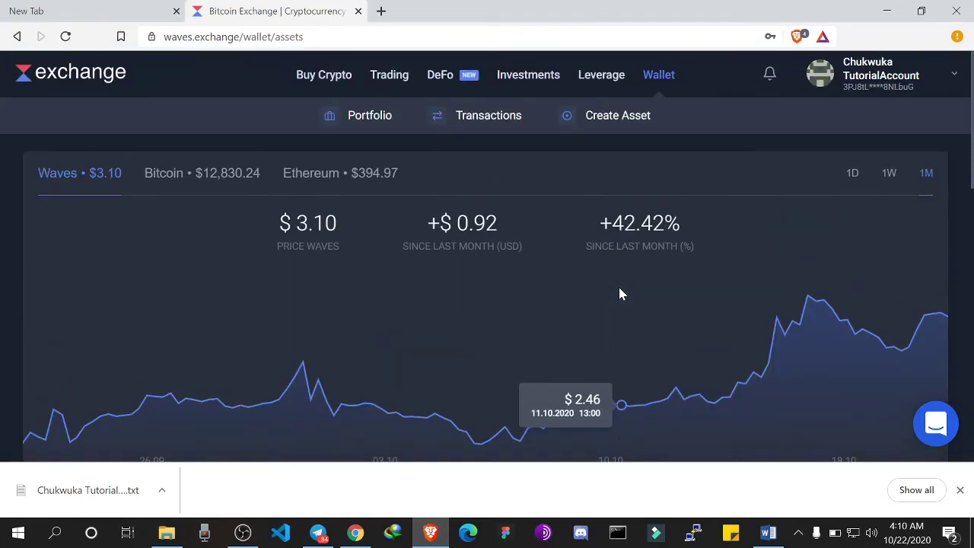
{"action": "scroll", "coordinate": [619, 293], "scroll_direction": "down", "scroll_amount": 2}
{"action": "scroll", "coordinate": [623, 282], "scroll_direction": "down", "scroll_amount": 5}
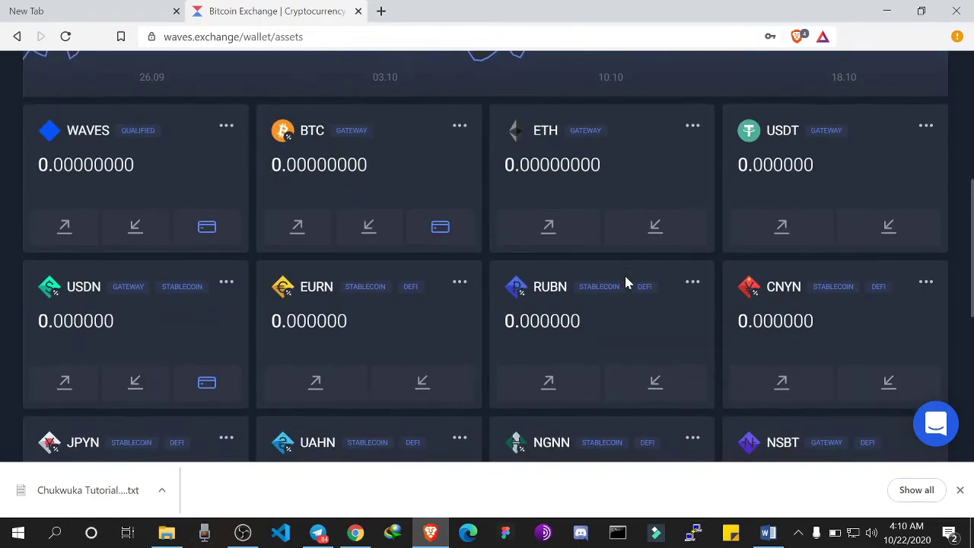
{"action": "scroll", "coordinate": [624, 282], "scroll_direction": "down", "scroll_amount": 3}
{"action": "scroll", "coordinate": [624, 282], "scroll_direction": "up", "scroll_amount": 6}
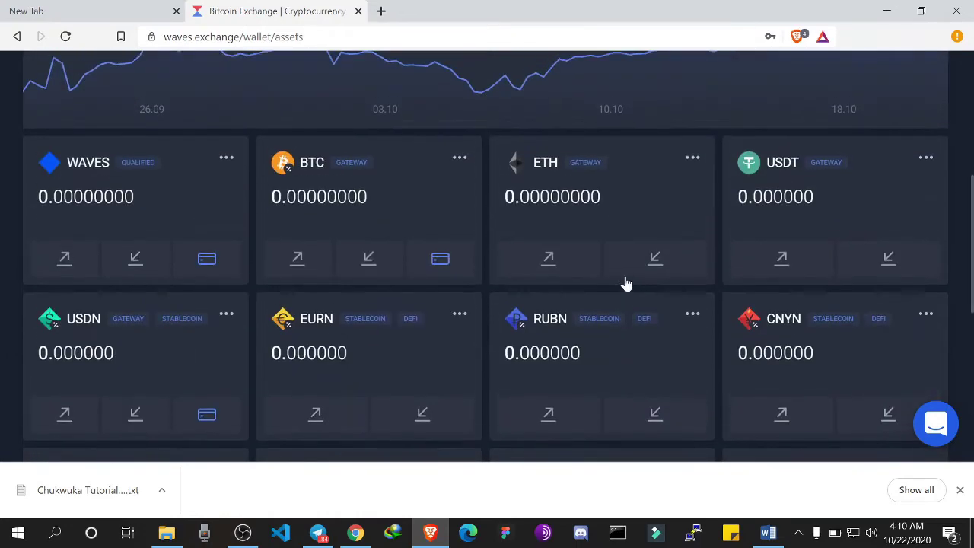
{"action": "scroll", "coordinate": [625, 282], "scroll_direction": "up", "scroll_amount": 4}
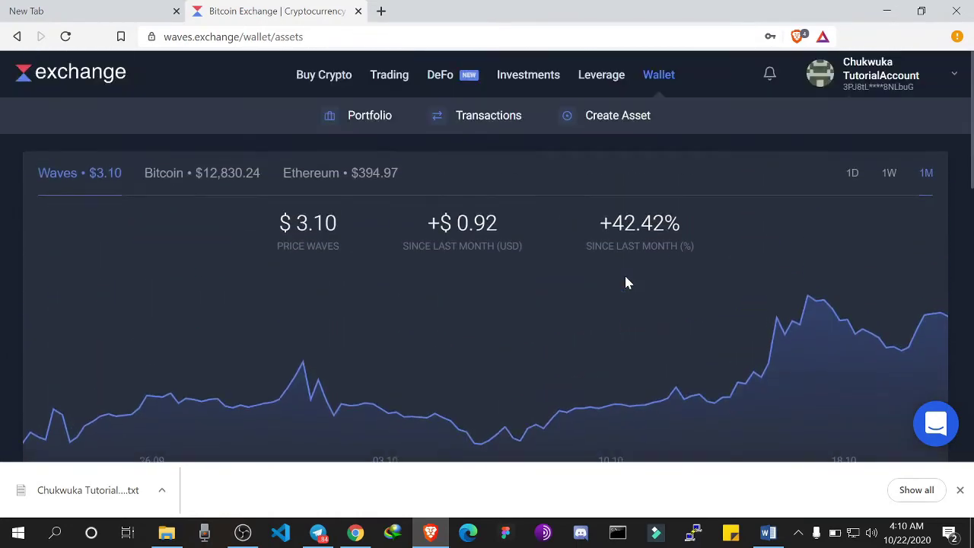
{"action": "scroll", "coordinate": [625, 283], "scroll_direction": "down", "scroll_amount": 5}
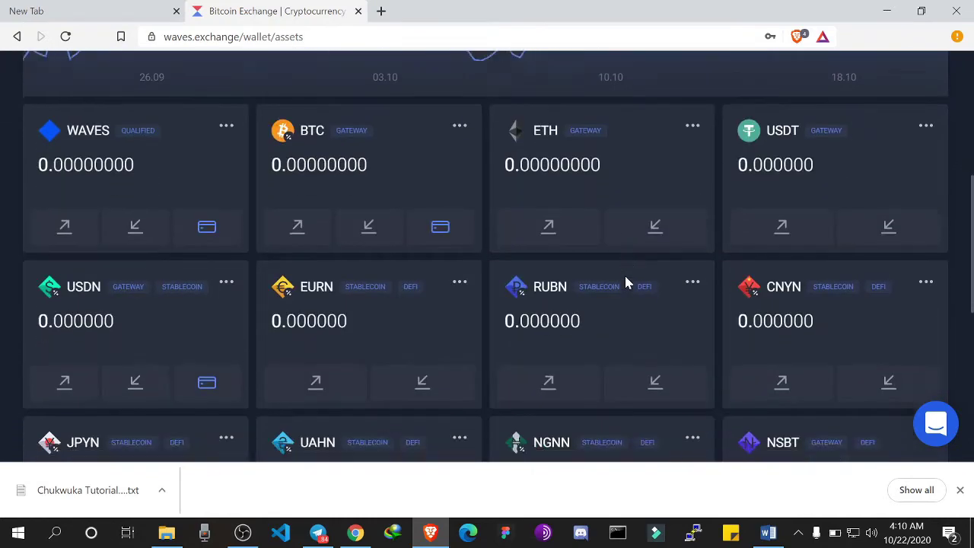
{"action": "scroll", "coordinate": [625, 280], "scroll_direction": "up", "scroll_amount": 1}
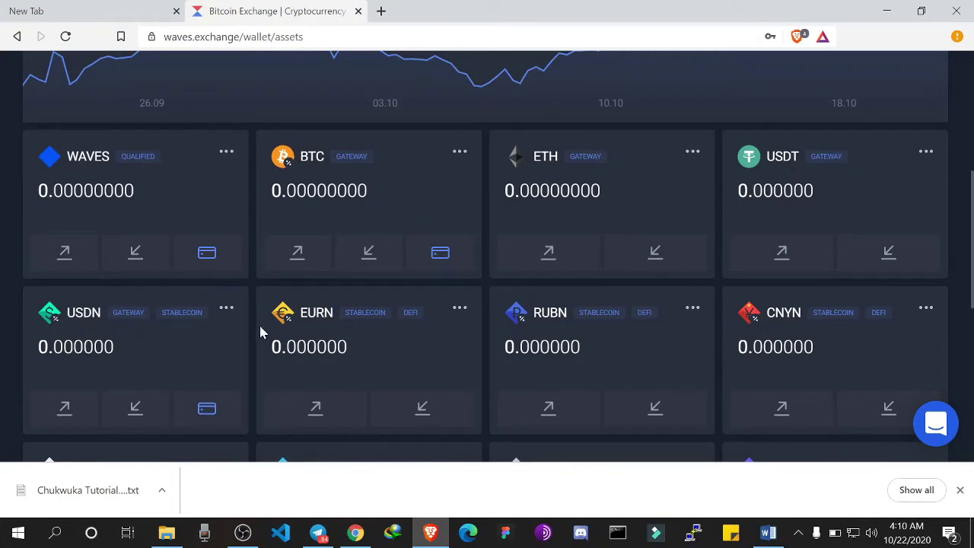
{"action": "scroll", "coordinate": [328, 333], "scroll_direction": "down", "scroll_amount": 1}
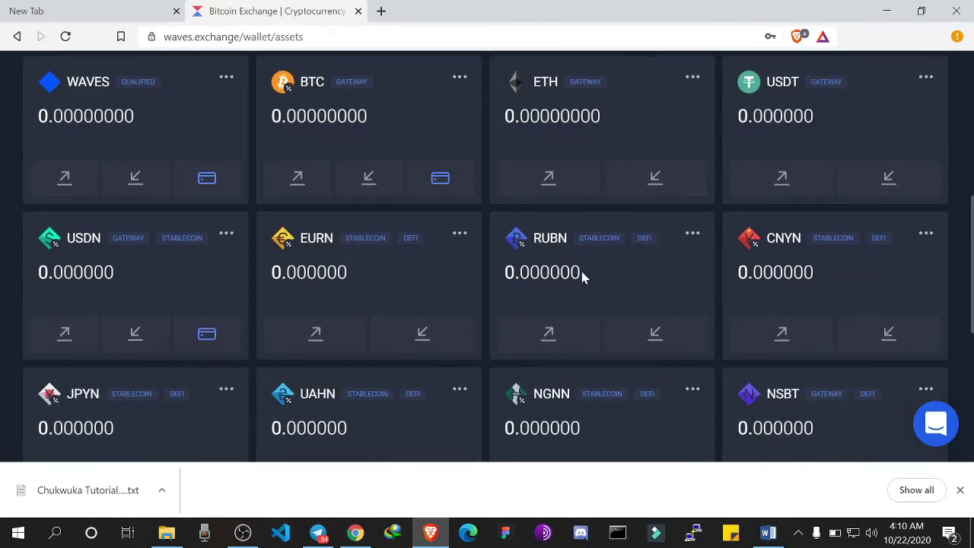
{"action": "scroll", "coordinate": [575, 272], "scroll_direction": "down", "scroll_amount": 1}
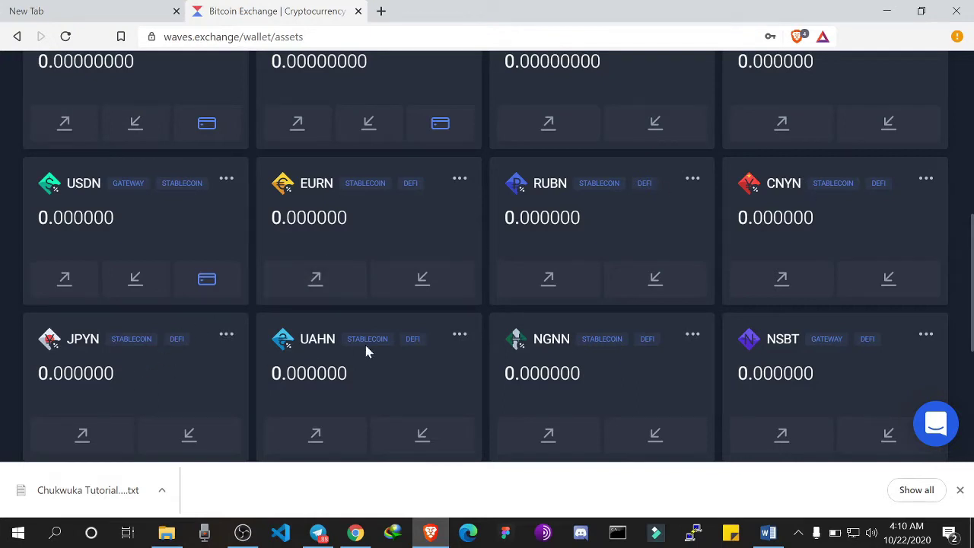
{"action": "scroll", "coordinate": [579, 363], "scroll_direction": "down", "scroll_amount": 1}
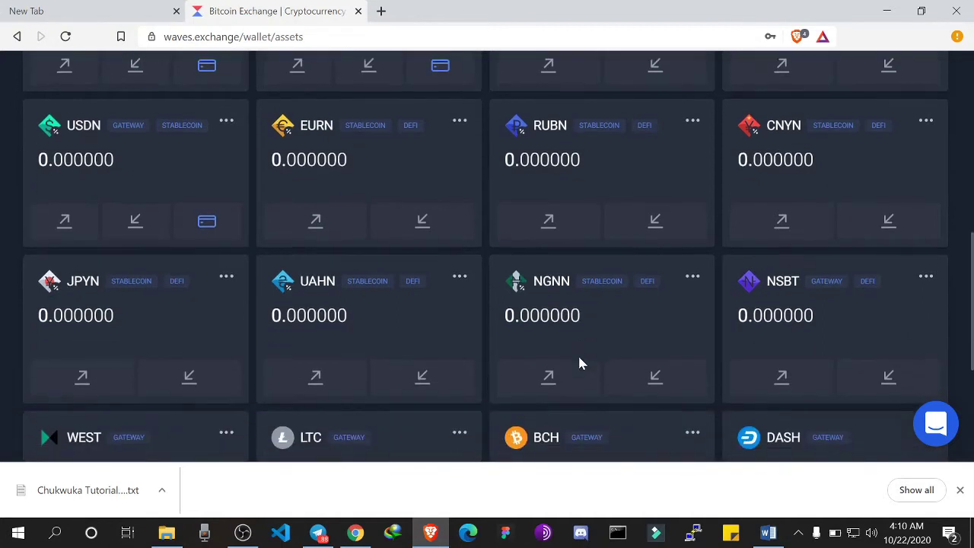
{"action": "scroll", "coordinate": [602, 312], "scroll_direction": "down", "scroll_amount": 1}
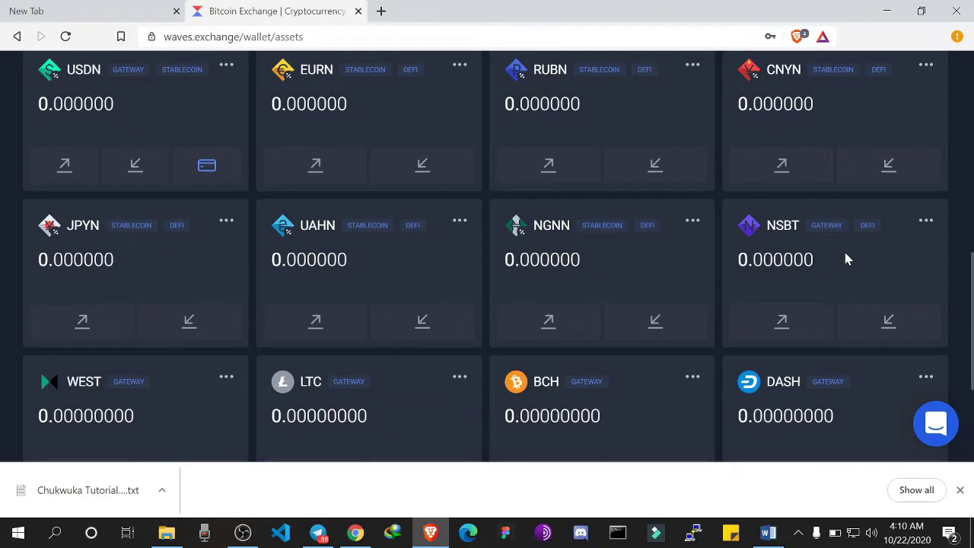
{"action": "scroll", "coordinate": [845, 260], "scroll_direction": "down", "scroll_amount": 2}
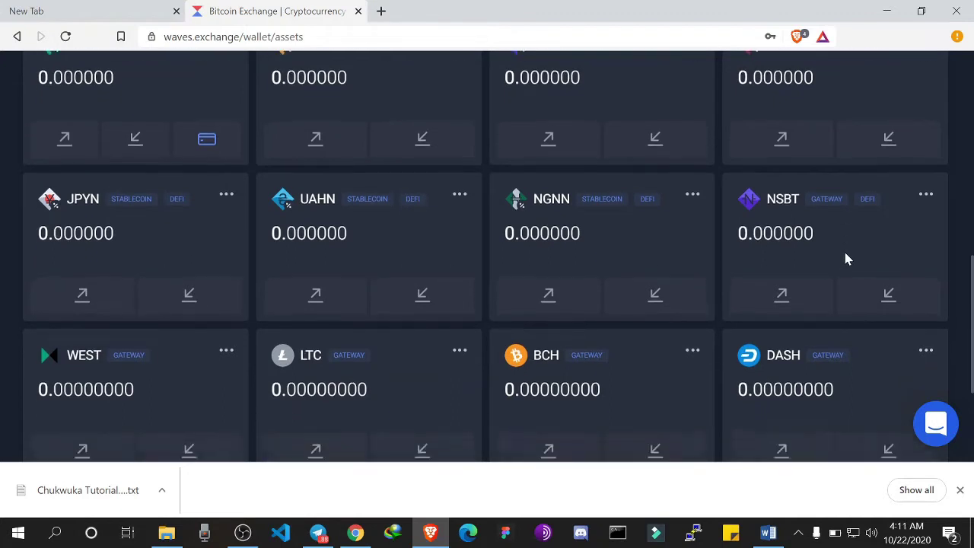
{"action": "scroll", "coordinate": [845, 253], "scroll_direction": "down", "scroll_amount": 2}
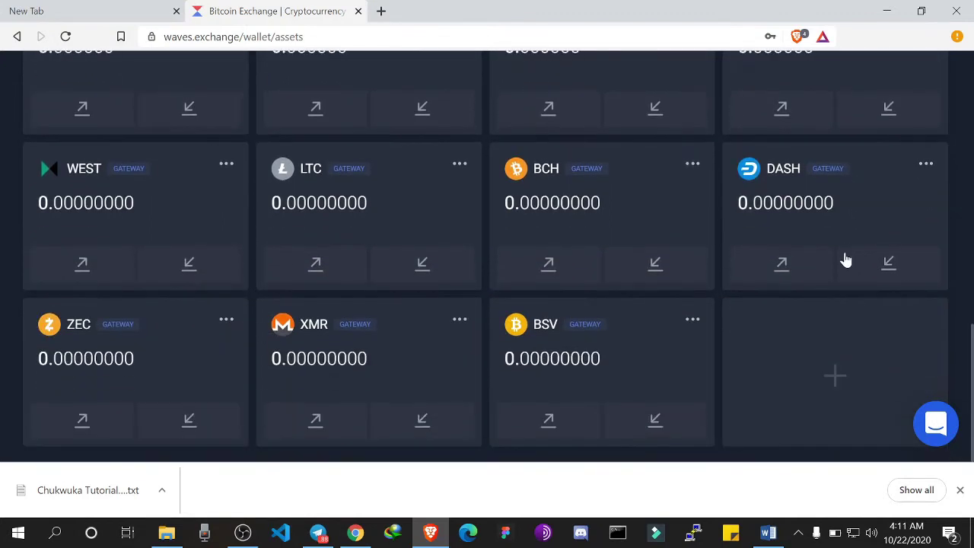
{"action": "scroll", "coordinate": [845, 260], "scroll_direction": "up", "scroll_amount": 10}
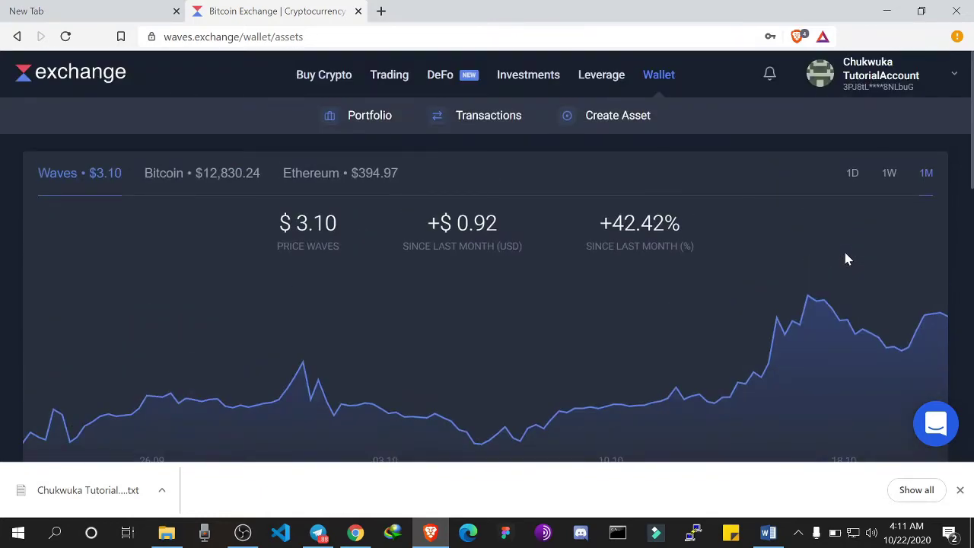
{"action": "scroll", "coordinate": [561, 178], "scroll_direction": "down", "scroll_amount": 3}
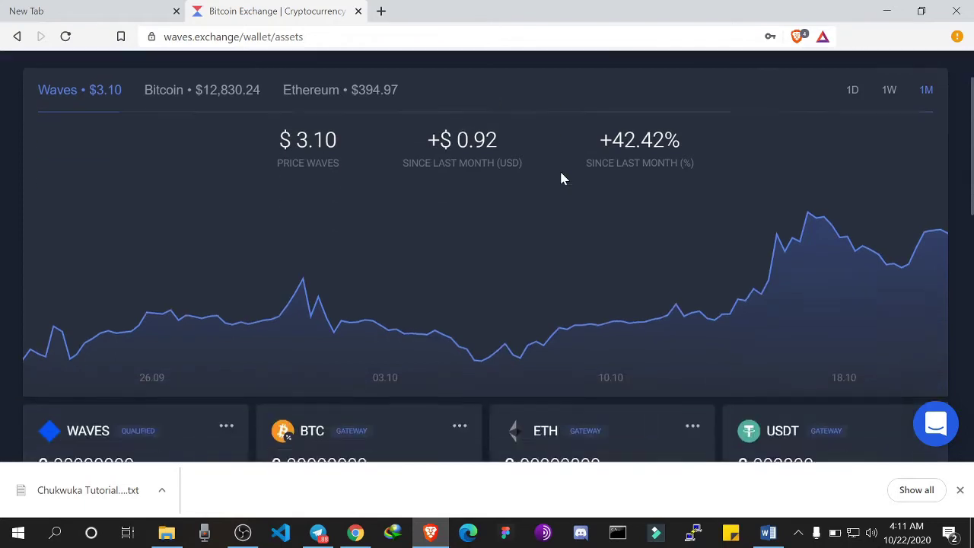
{"action": "scroll", "coordinate": [561, 178], "scroll_direction": "down", "scroll_amount": 1}
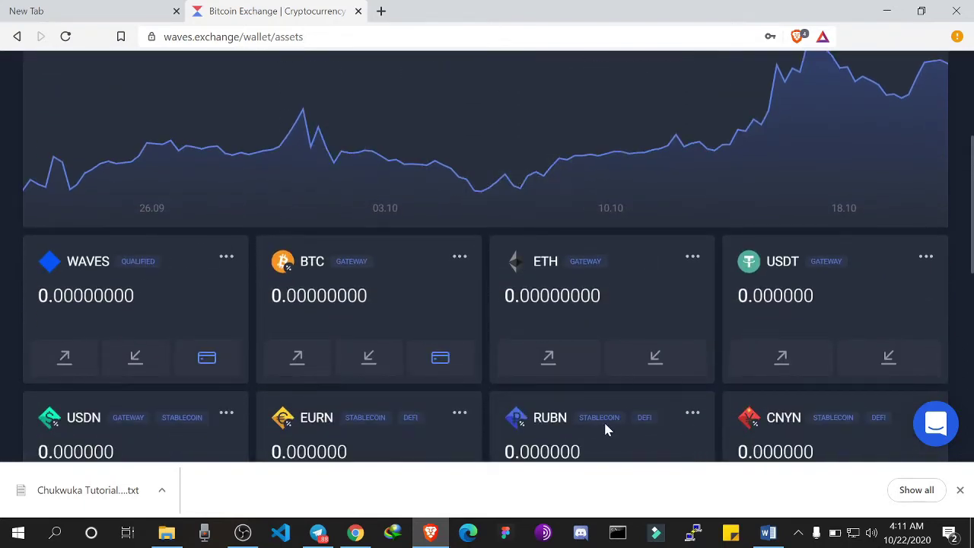
Dismiss the browser's download notification and review the wallet's WAVES card with its Receive option
{"action": "left_click", "coordinate": [960, 493]}
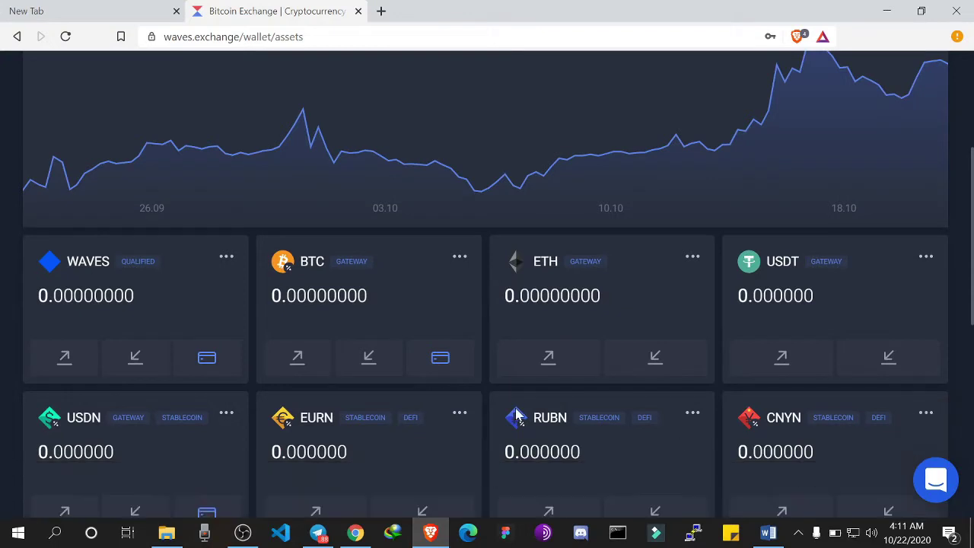
{"action": "scroll", "coordinate": [274, 322], "scroll_direction": "down", "scroll_amount": 2}
{"action": "scroll", "coordinate": [276, 329], "scroll_direction": "up", "scroll_amount": 4}
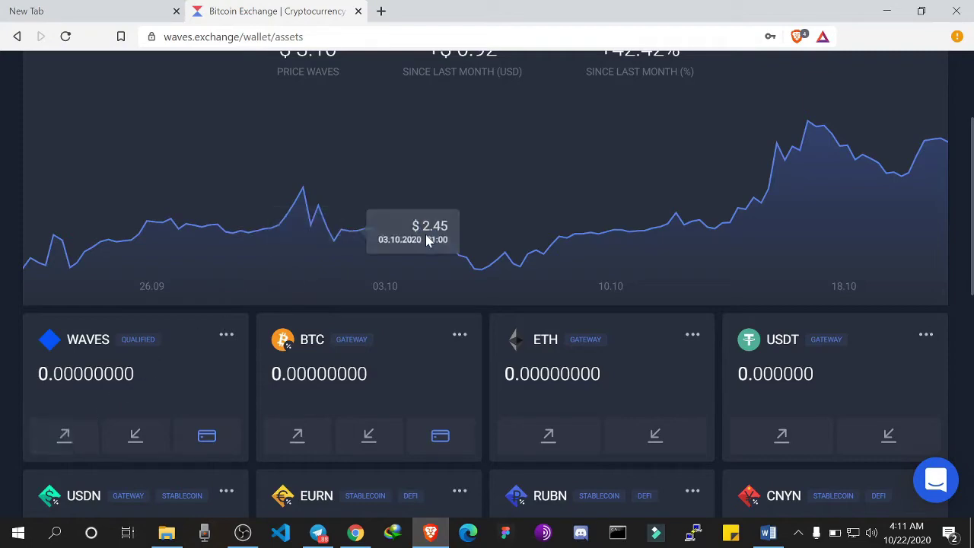
{"action": "scroll", "coordinate": [424, 231], "scroll_direction": "up", "scroll_amount": 3}
{"action": "scroll", "coordinate": [424, 231], "scroll_direction": "down", "scroll_amount": 3}
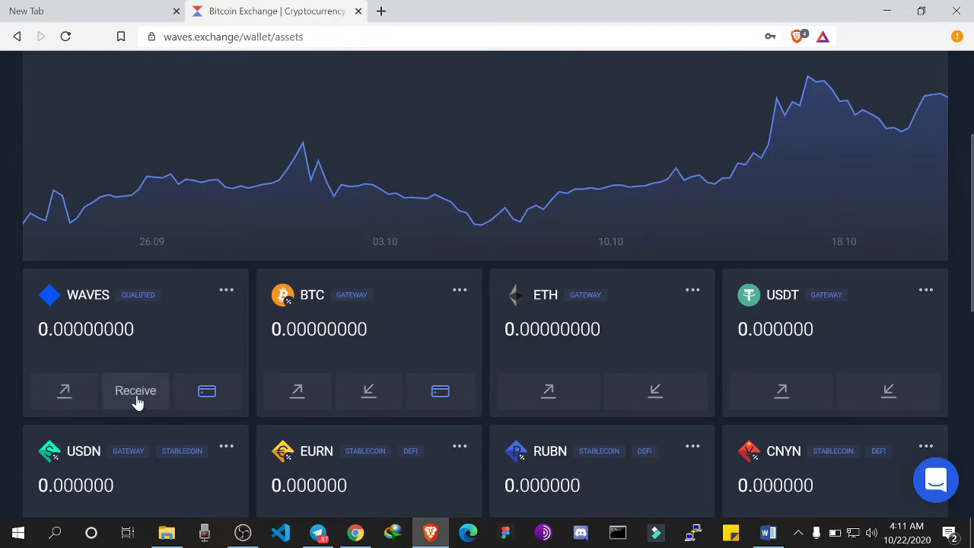
{"action": "scroll", "coordinate": [445, 186], "scroll_direction": "up", "scroll_amount": 3}
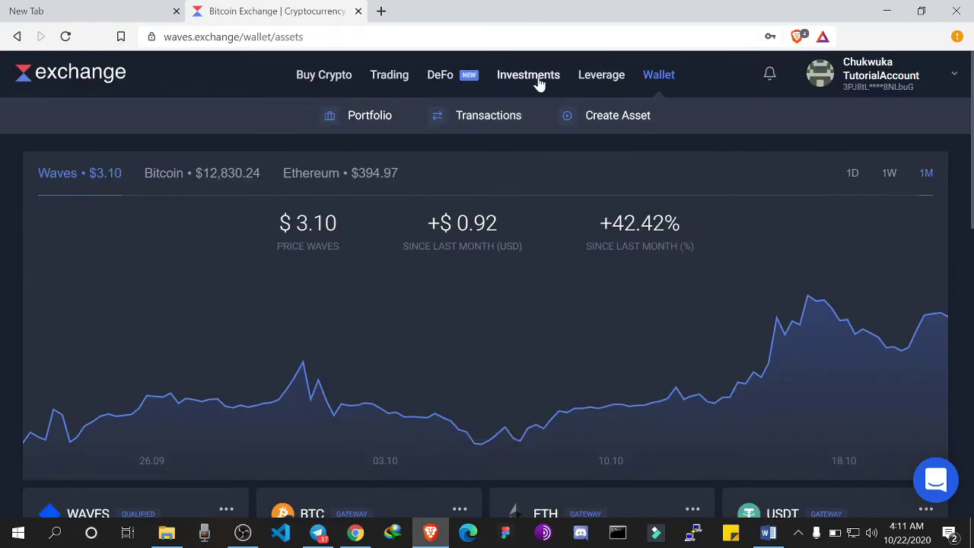
Open the wallet's portfolio and copy the receiving address of the Waves asset, dismissing the seed phrase reminder
{"action": "left_click", "coordinate": [371, 120]}
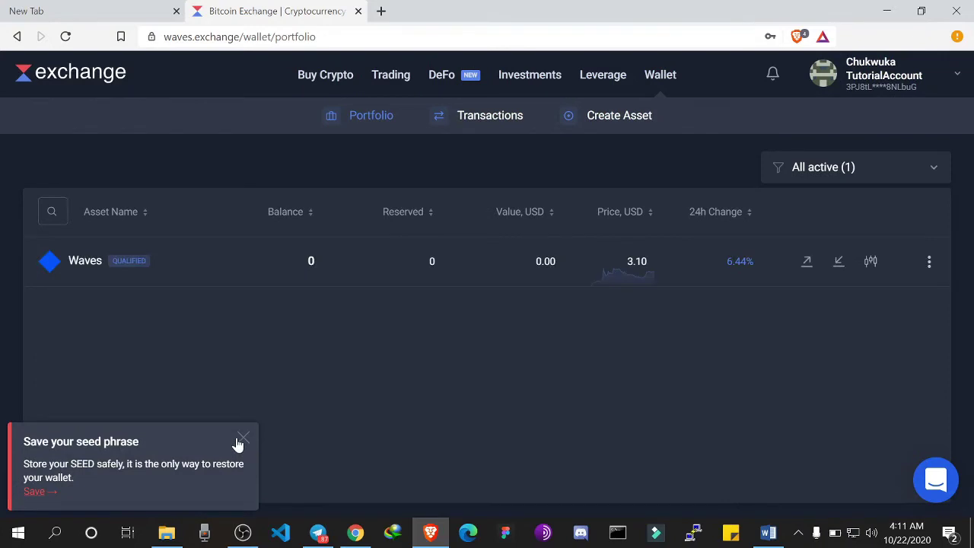
{"action": "left_click", "coordinate": [241, 441]}
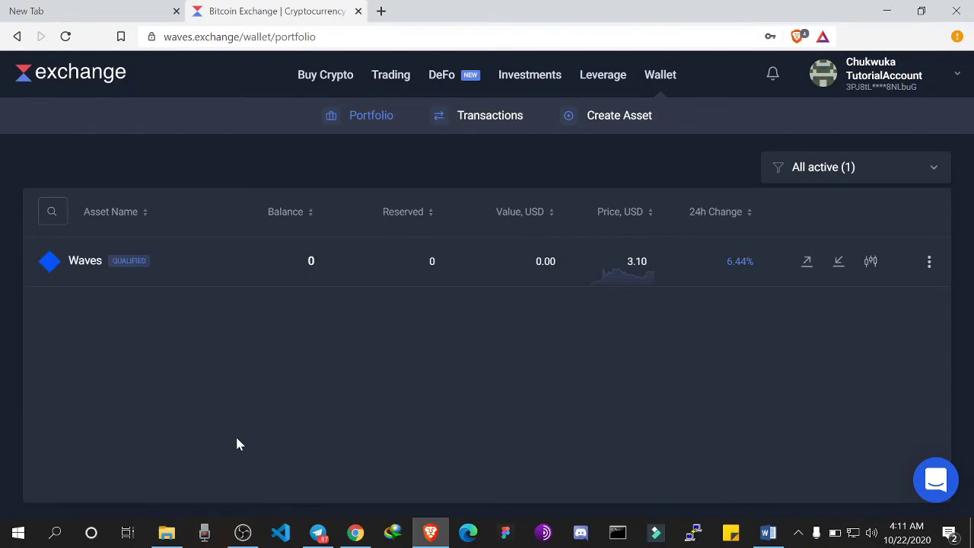
{"action": "left_click", "coordinate": [839, 267]}
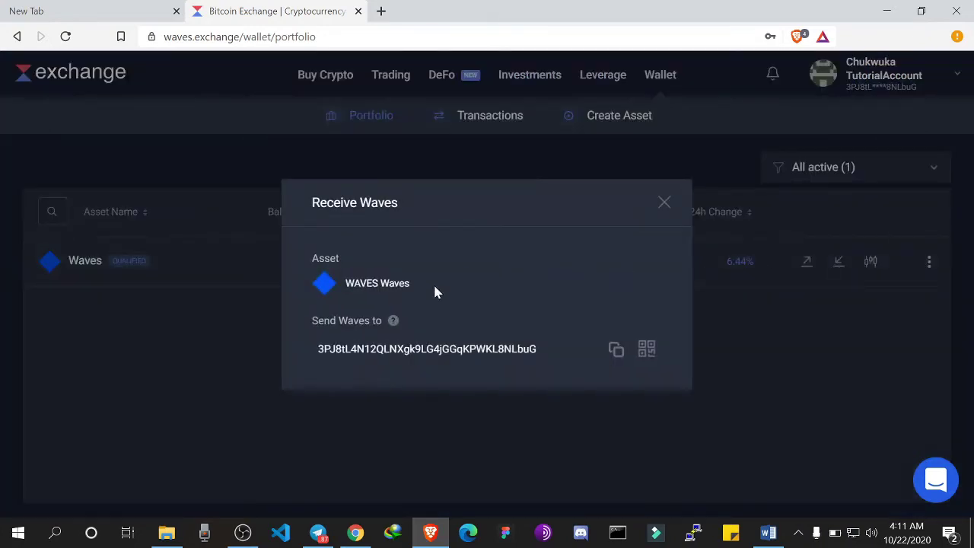
{"action": "left_click", "coordinate": [616, 352]}
{"action": "left_click", "coordinate": [665, 204]}
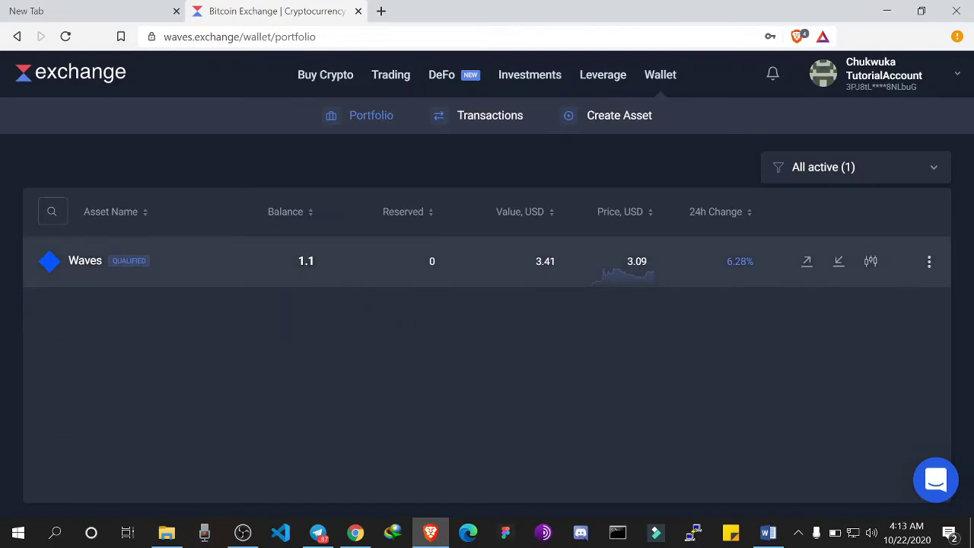
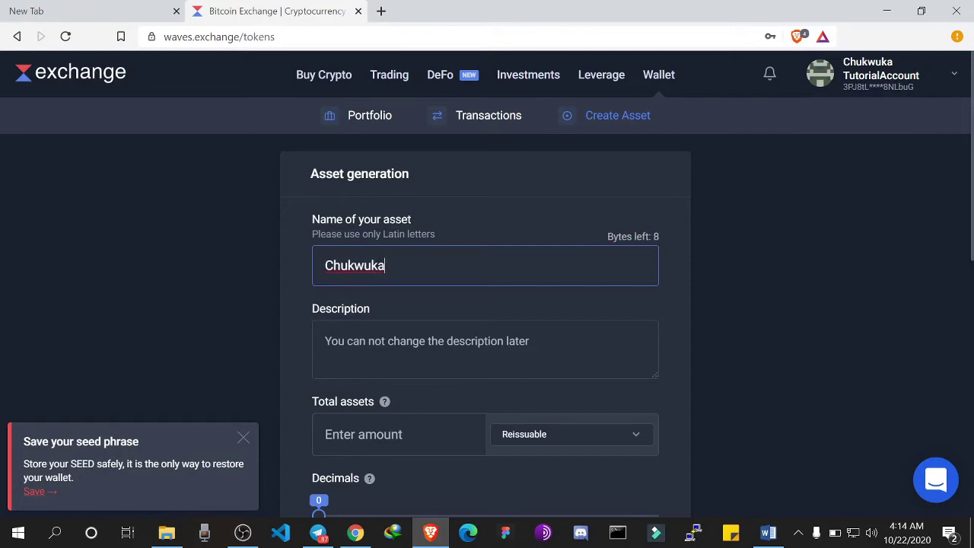
Begin the new asset's description with the words "This token is a"
{"action": "scroll", "coordinate": [434, 261], "scroll_direction": "down", "scroll_amount": 1}
{"action": "key", "text": "Tab"}
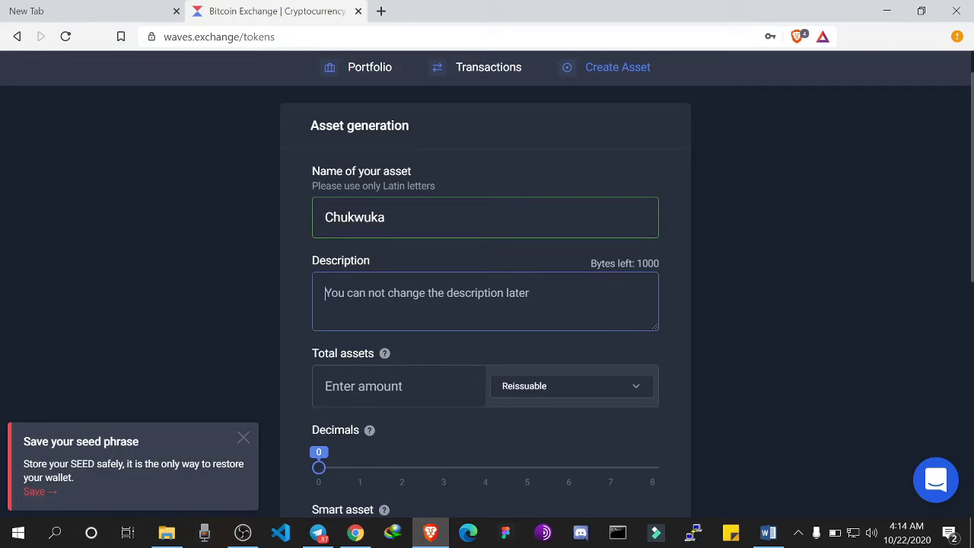
{"action": "type", "text": "This"}
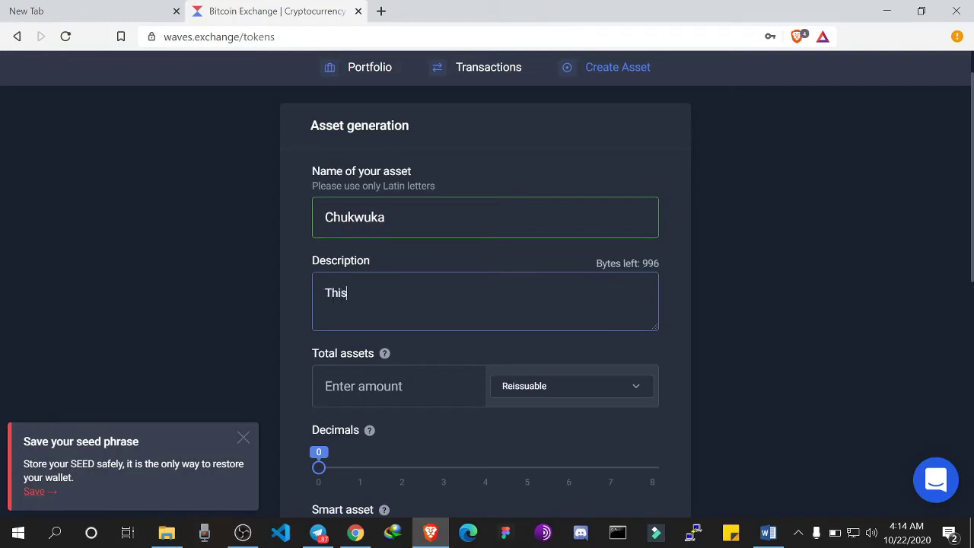
{"action": "type", "text": " token is a turotia"}
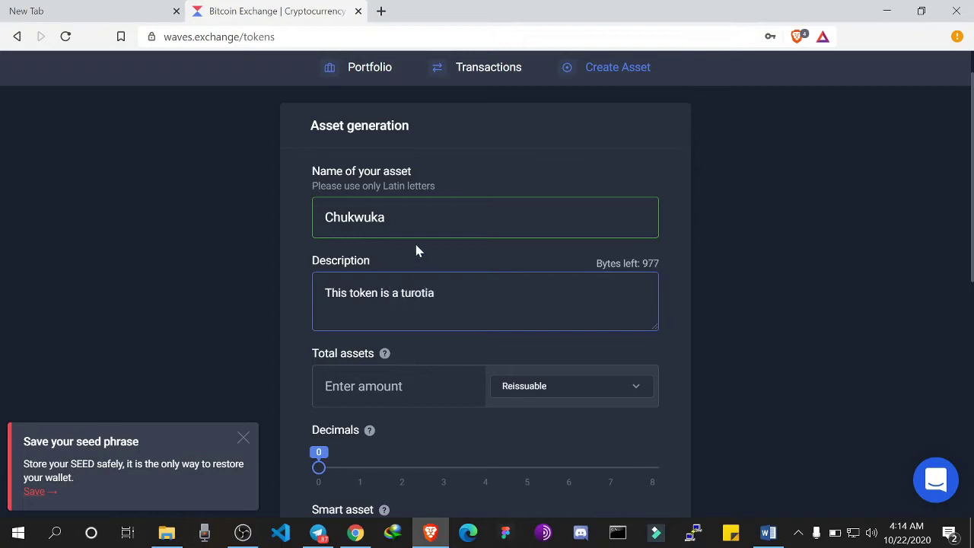
Change the name of the asset to "Chuky Coin"
{"action": "left_click", "coordinate": [415, 228]}
{"action": "key", "text": "BackSpace"}
{"action": "key", "text": "BackSpace"}
{"action": "key", "text": "BackSpace"}
{"action": "key", "text": "BackSpace"}
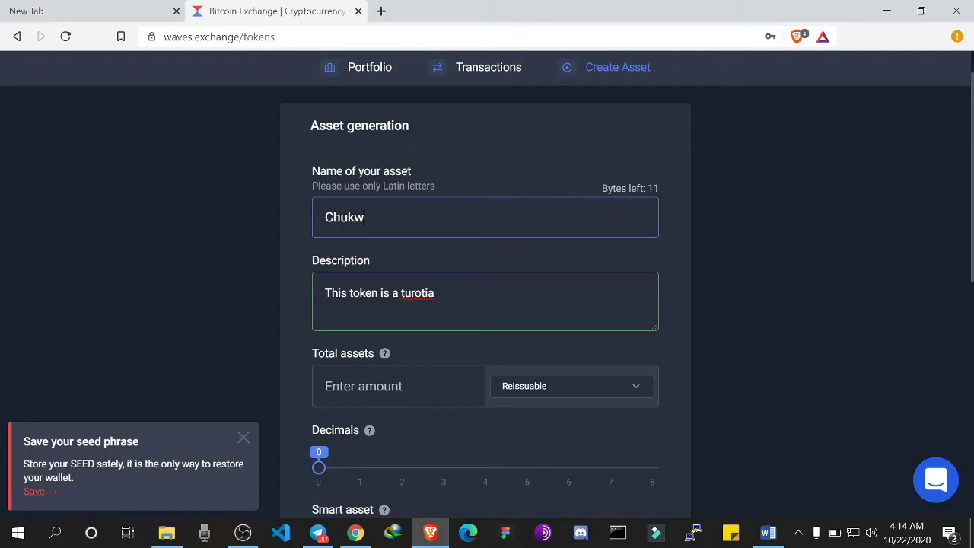
{"action": "type", "text": "y COin"}
{"action": "key", "text": "BackSpace"}
{"action": "key", "text": "BackSpace"}
{"action": "key", "text": "BackSpace"}
{"action": "type", "text": "oin"}
{"action": "key", "text": "Tab"}
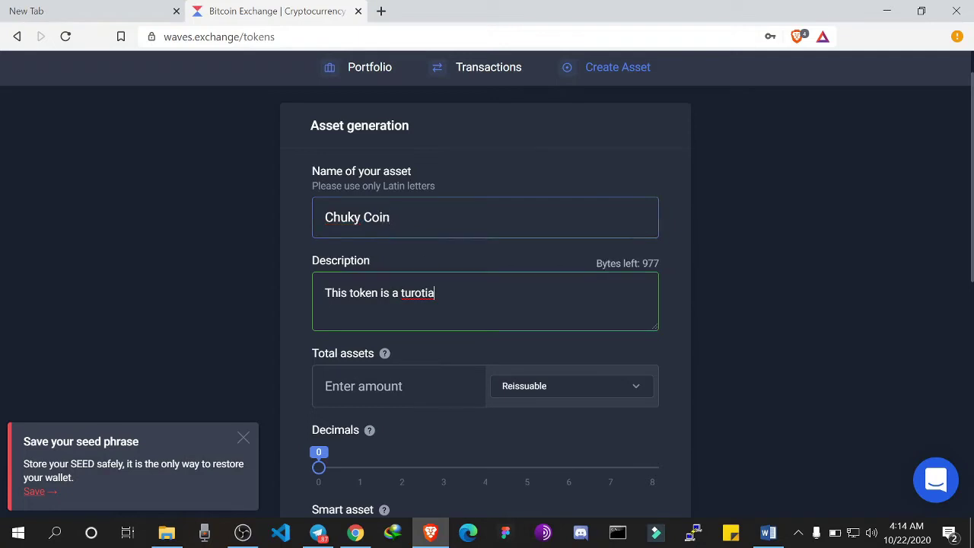
Correct and complete the asset's description to read "This token is a tutorial demo cryptocurrency."
{"action": "key", "text": "ctrl+BackSpace"}
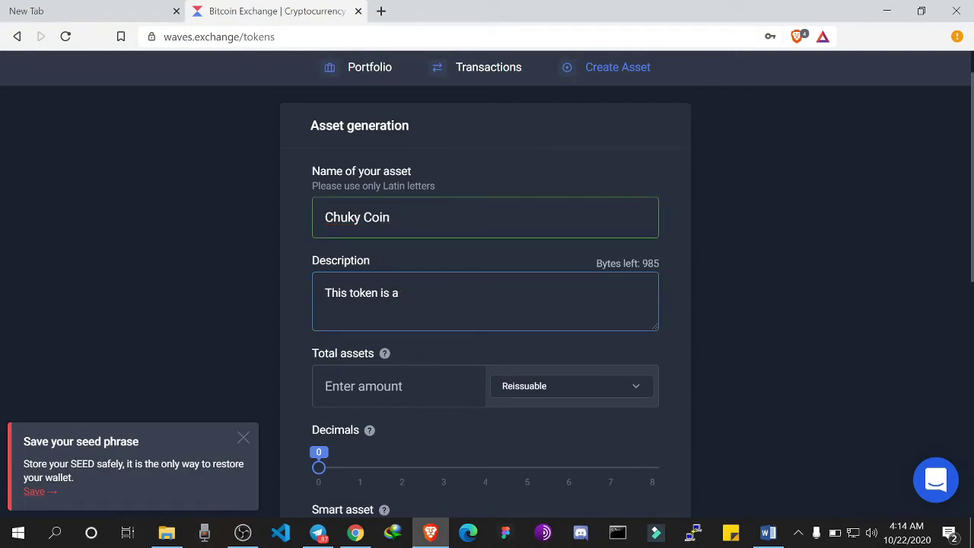
{"action": "type", "text": "d"}
{"action": "key", "text": "BackSpace"}
{"action": "type", "text": "tutorial demo"}
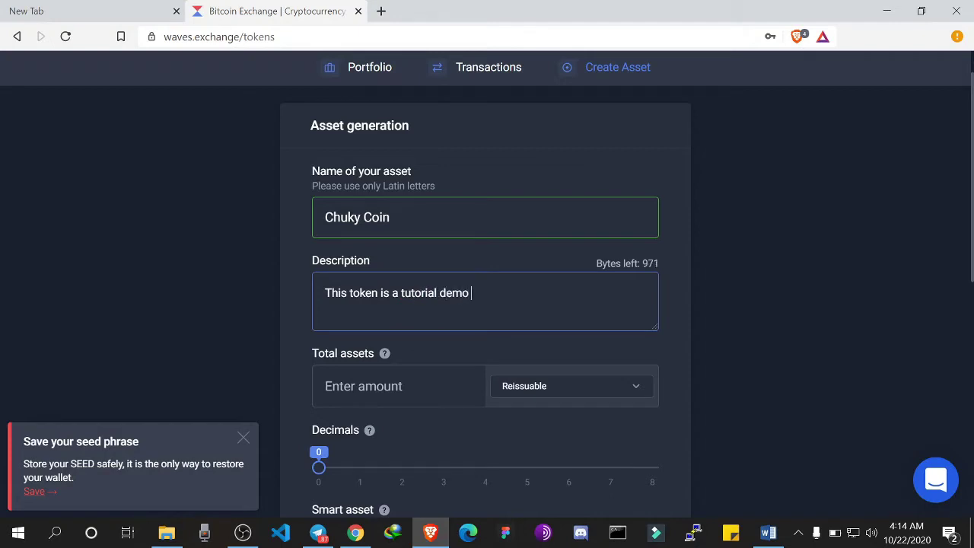
{"action": "type", "text": " cryptocurrency."}
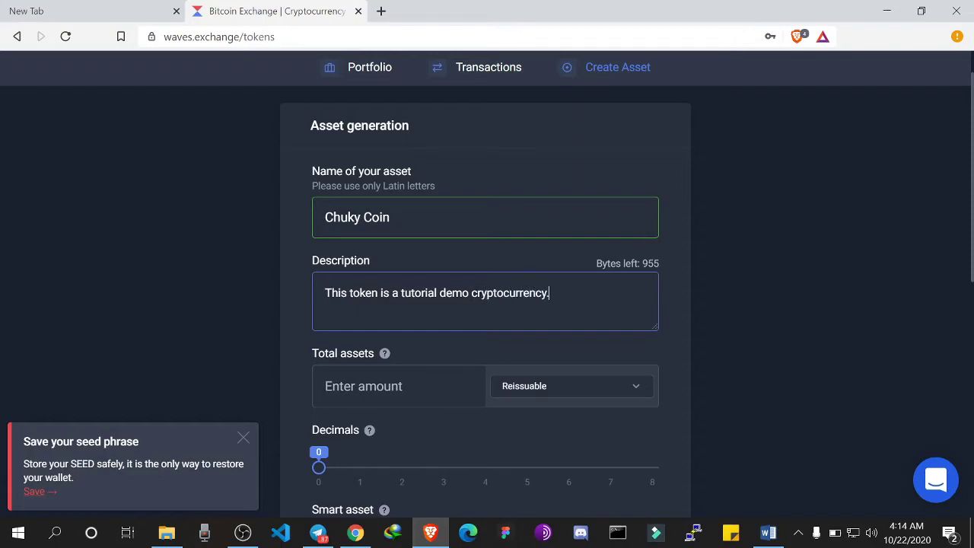
Set the total assets amount to 1000000
{"action": "scroll", "coordinate": [627, 283], "scroll_direction": "down", "scroll_amount": 1}
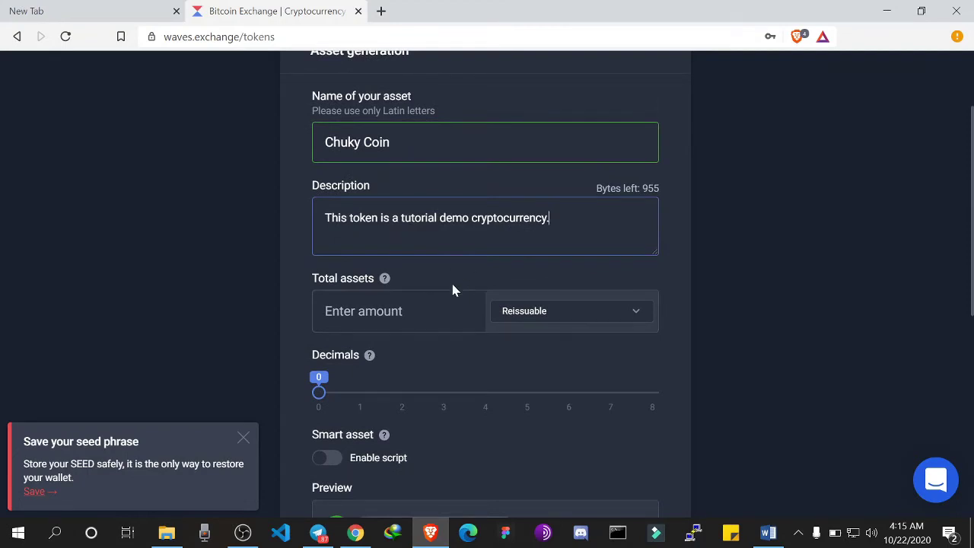
{"action": "left_click", "coordinate": [426, 312]}
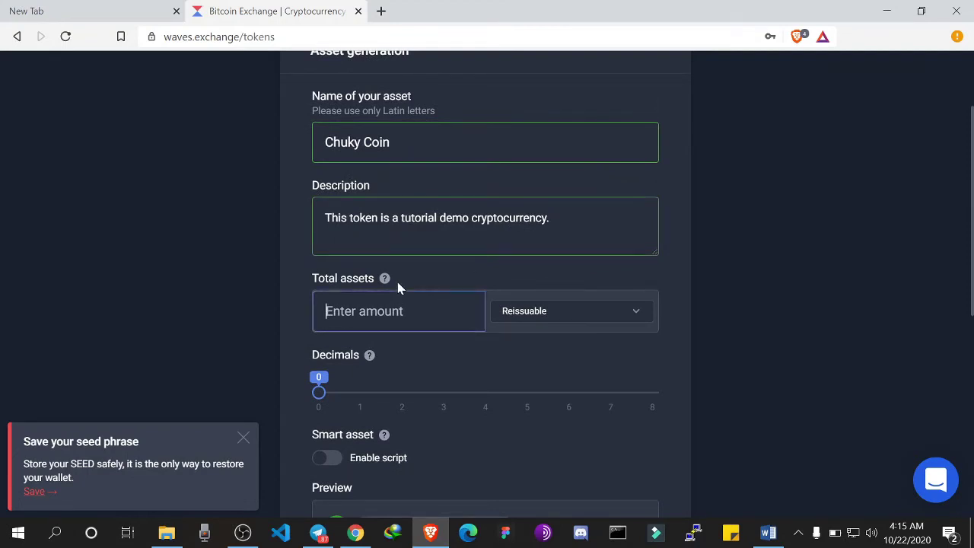
{"action": "mouse_move", "coordinate": [385, 278]}
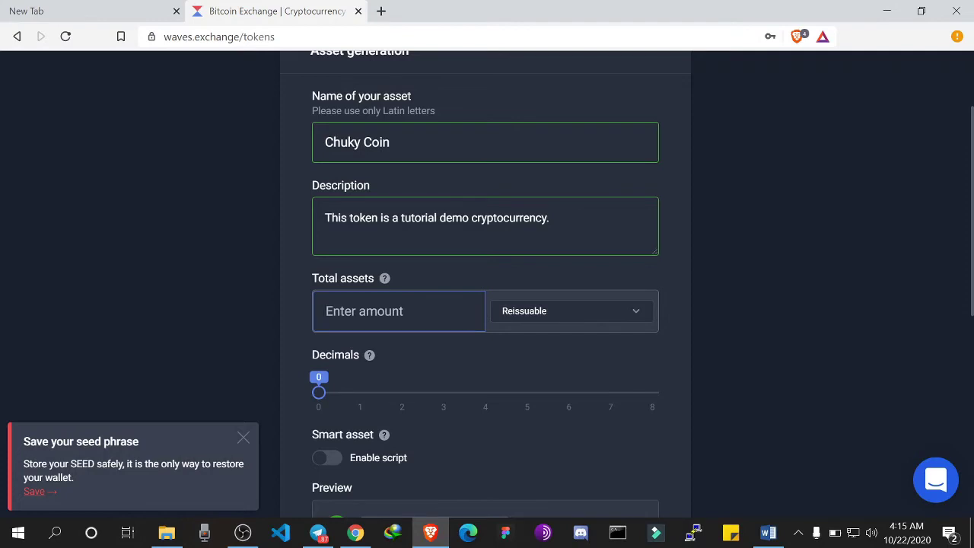
{"action": "type", "text": "100000"}
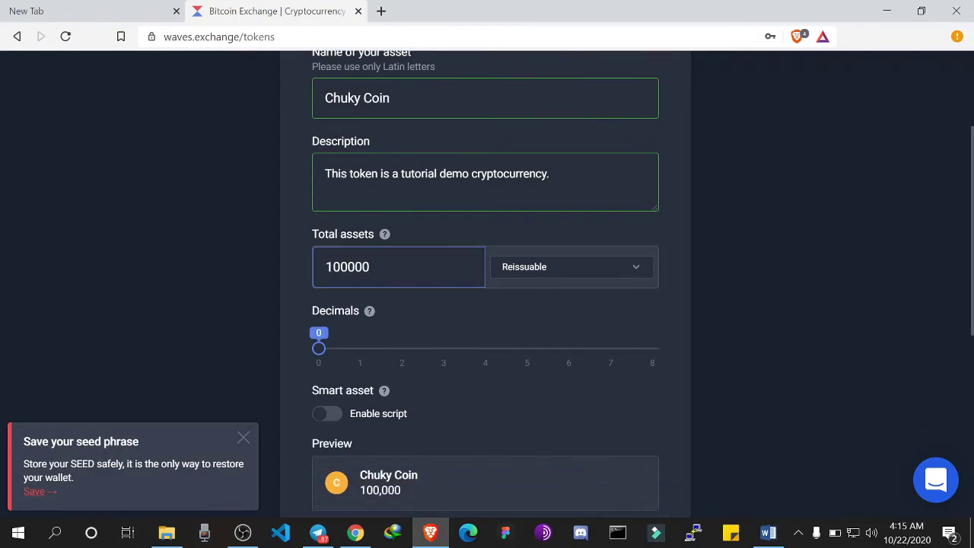
{"action": "type", "text": "0"}
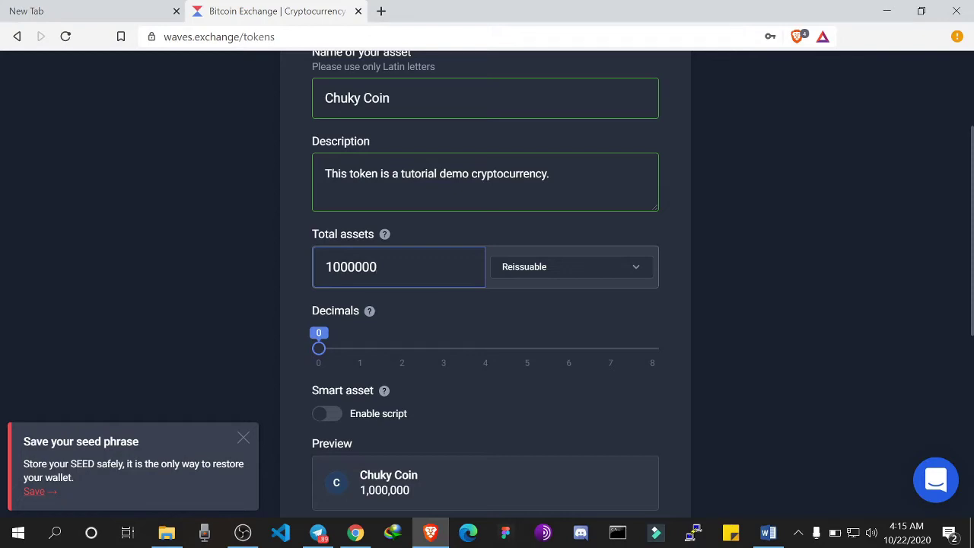
Try the Not reissuable option for the total assets and return it to Reissuable
{"action": "left_click", "coordinate": [537, 278]}
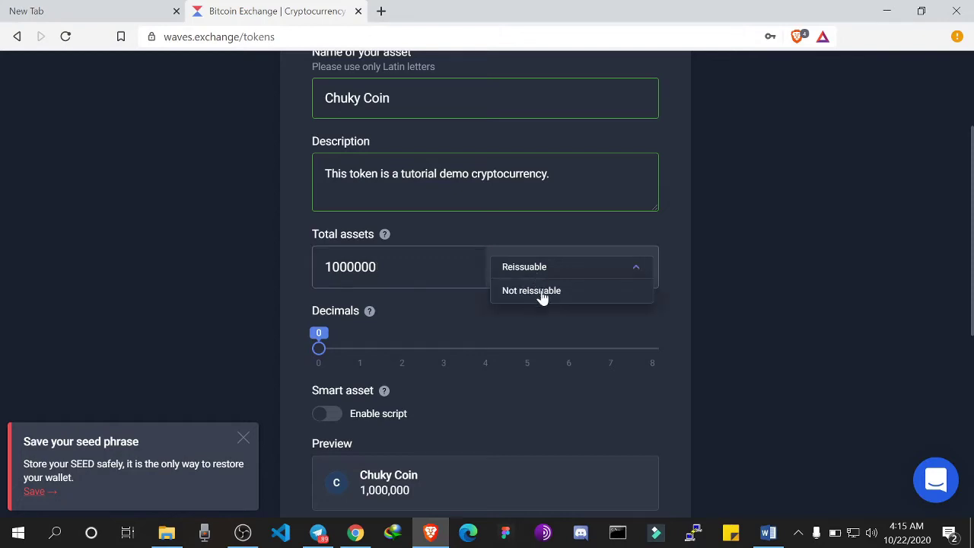
{"action": "left_click", "coordinate": [543, 302]}
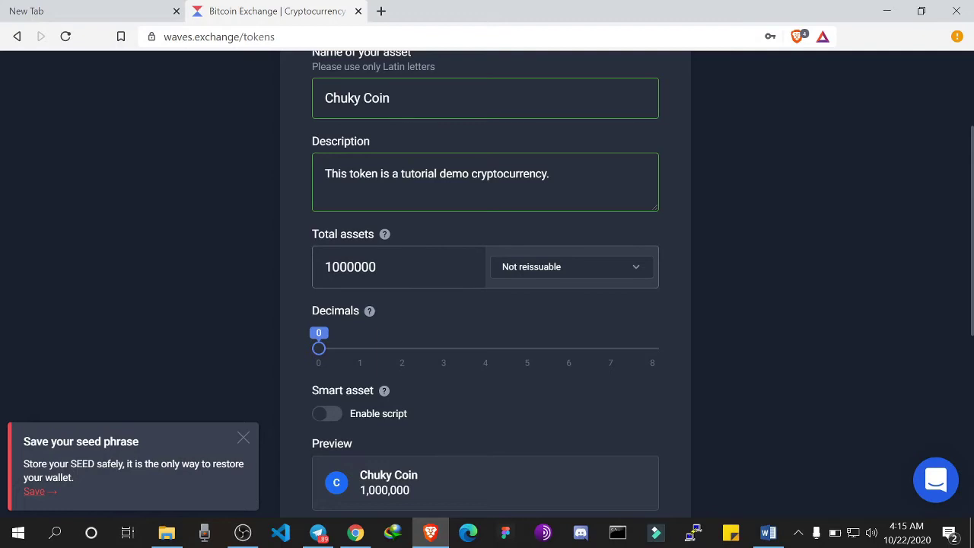
{"action": "left_click", "coordinate": [544, 270]}
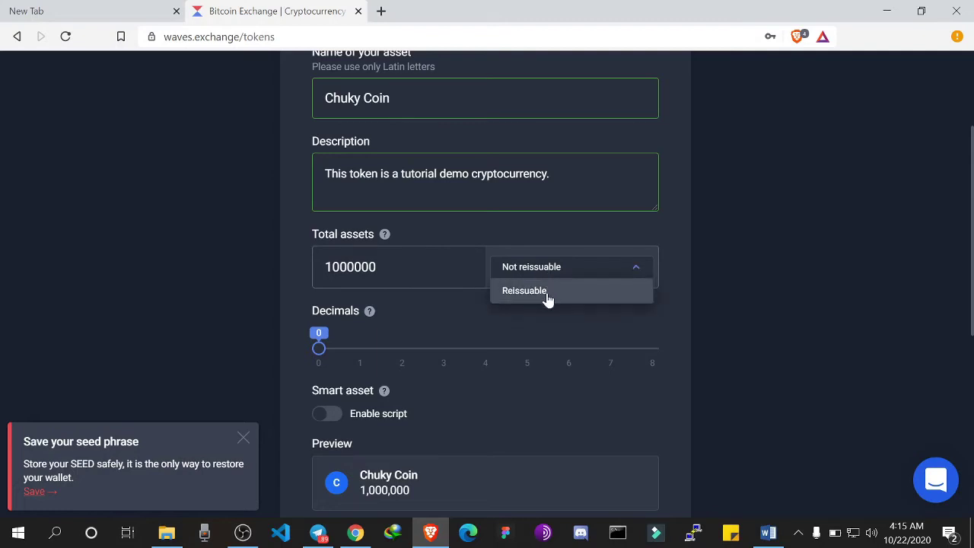
{"action": "left_click", "coordinate": [548, 292]}
{"action": "left_click", "coordinate": [377, 267]}
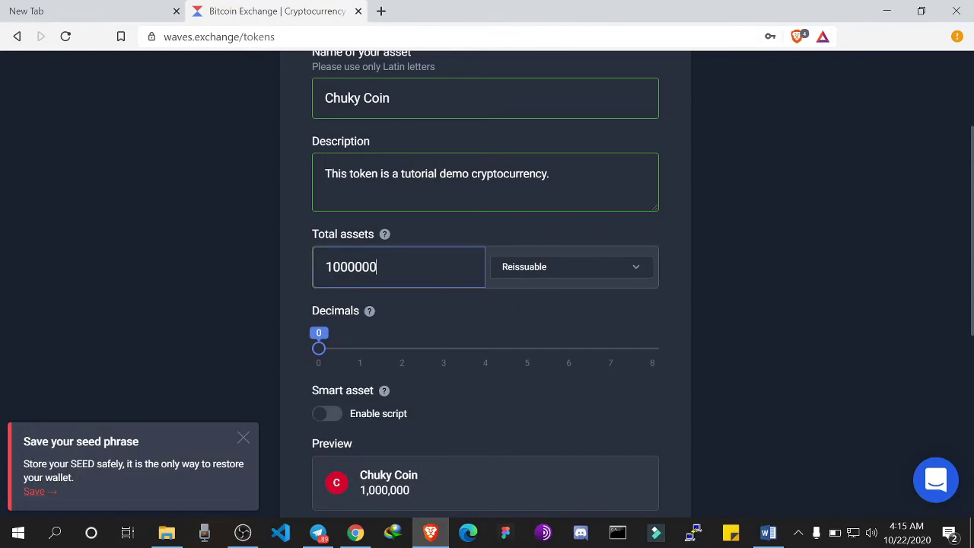
Try the asset's decimals at the maximum of 8 and return them to 0
{"action": "scroll", "coordinate": [452, 287], "scroll_direction": "down", "scroll_amount": 1}
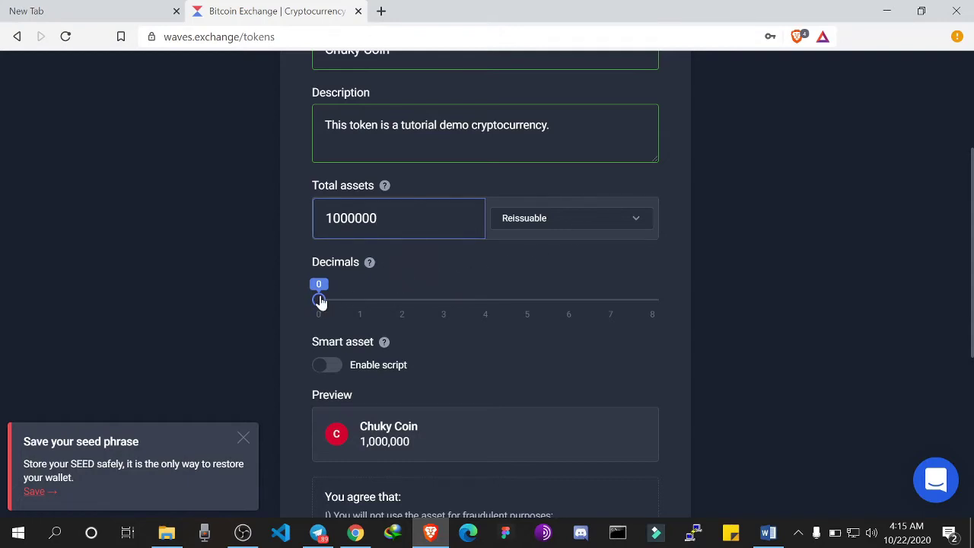
{"action": "mouse_move", "coordinate": [321, 301]}
{"action": "left_mouse_down"}
{"action": "mouse_move", "coordinate": [352, 302]}
{"action": "mouse_move", "coordinate": [313, 296]}
{"action": "left_mouse_up"}
{"action": "mouse_move", "coordinate": [370, 262]}
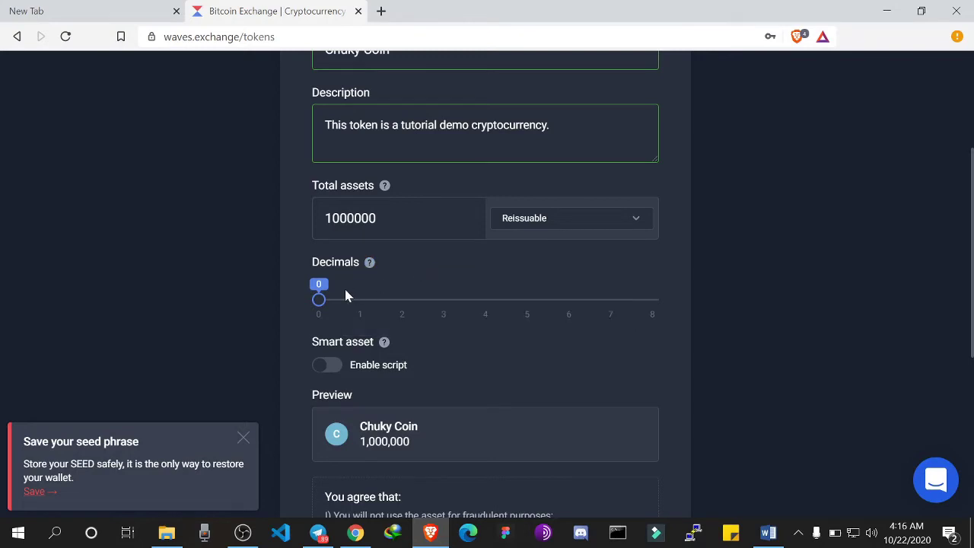
{"action": "scroll", "coordinate": [341, 295], "scroll_direction": "up", "scroll_amount": 1}
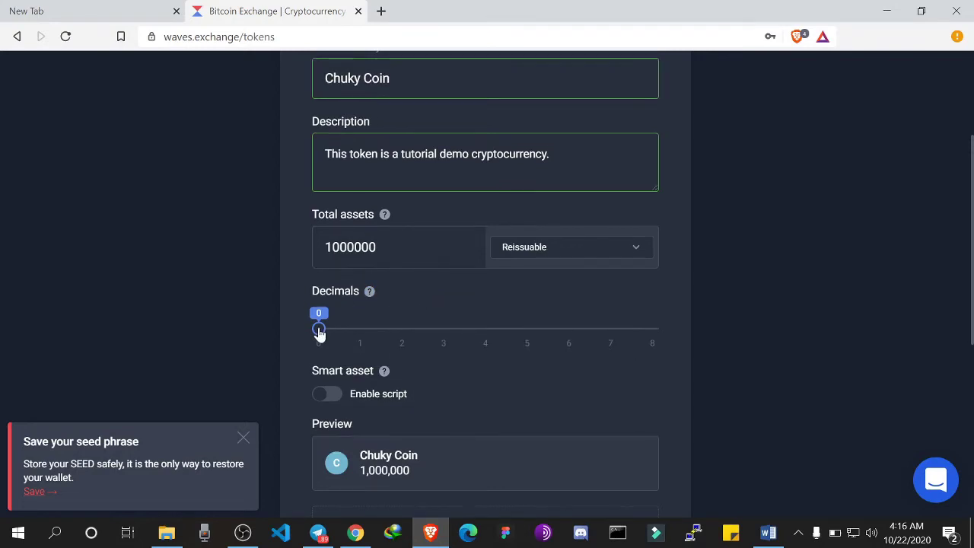
{"action": "left_click_drag", "start_coordinate": [320, 335], "coordinate": [316, 336]}
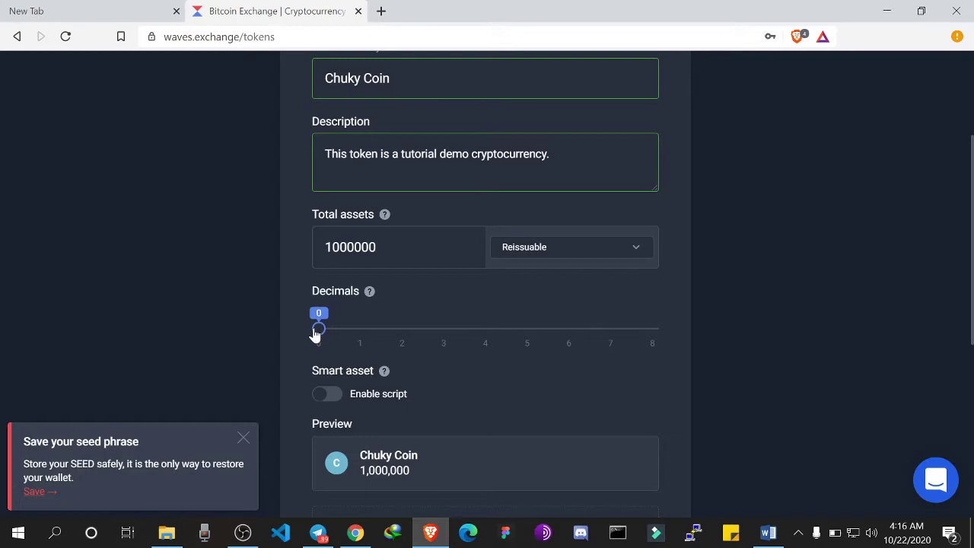
{"action": "left_click_drag", "start_coordinate": [316, 335], "coordinate": [663, 327]}
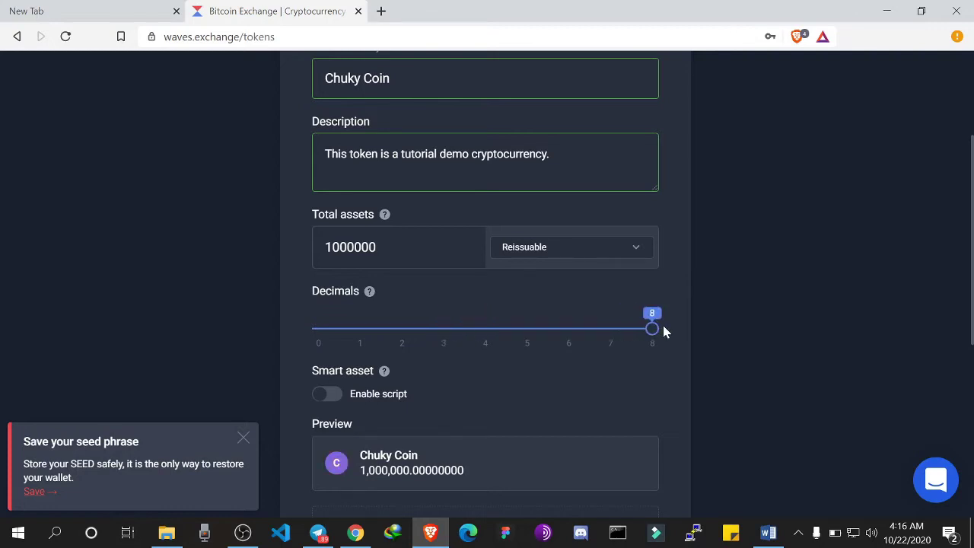
{"action": "left_click_drag", "start_coordinate": [655, 330], "coordinate": [305, 331]}
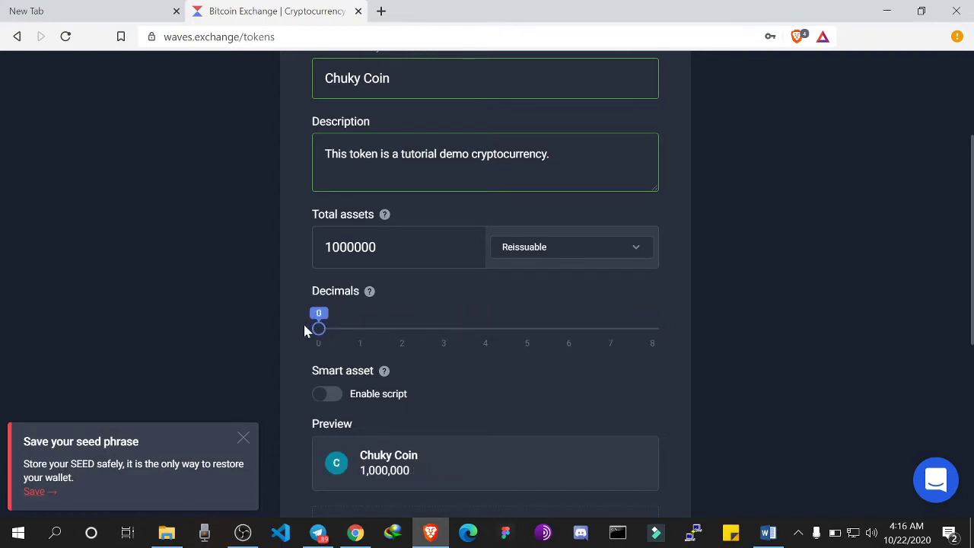
Set the asset's decimals to 8 and dismiss the reminder to save the seed phrase
{"action": "mouse_move", "coordinate": [385, 371]}
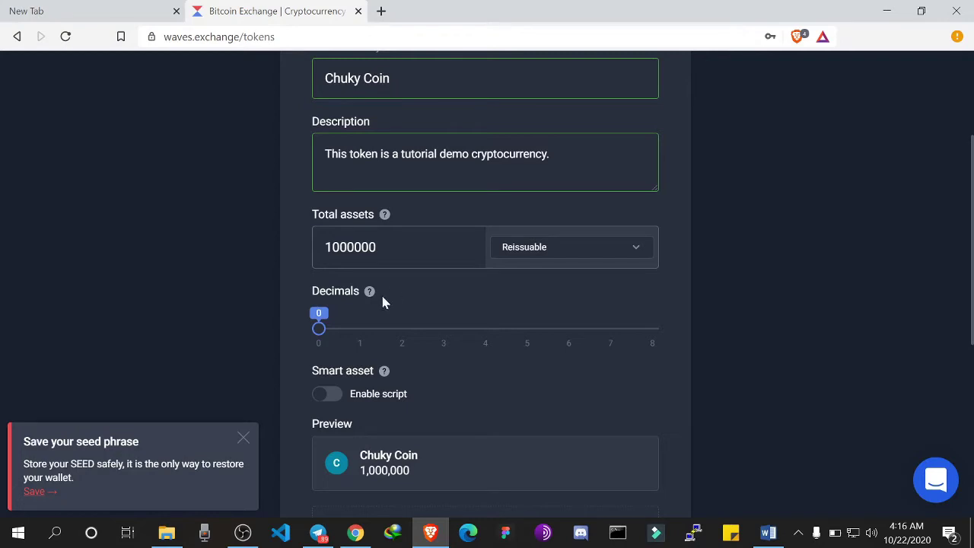
{"action": "left_click", "coordinate": [360, 336]}
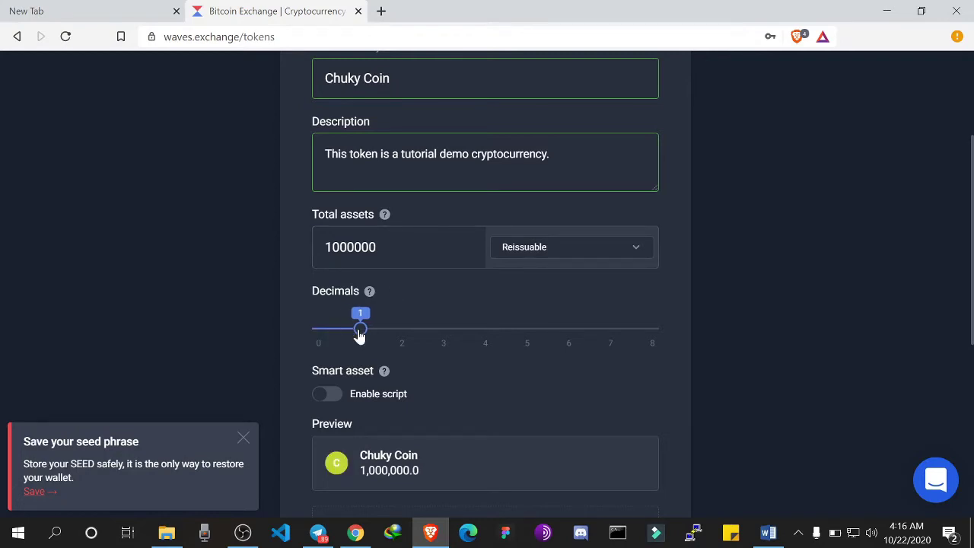
{"action": "left_click_drag", "start_coordinate": [360, 336], "coordinate": [674, 335]}
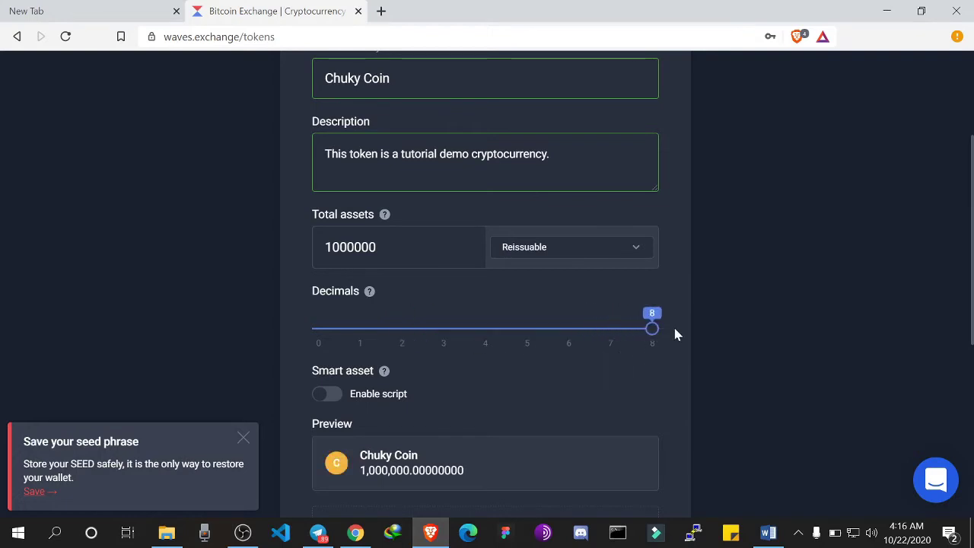
{"action": "scroll", "coordinate": [457, 369], "scroll_direction": "down", "scroll_amount": 3}
{"action": "scroll", "coordinate": [455, 370], "scroll_direction": "down", "scroll_amount": 1}
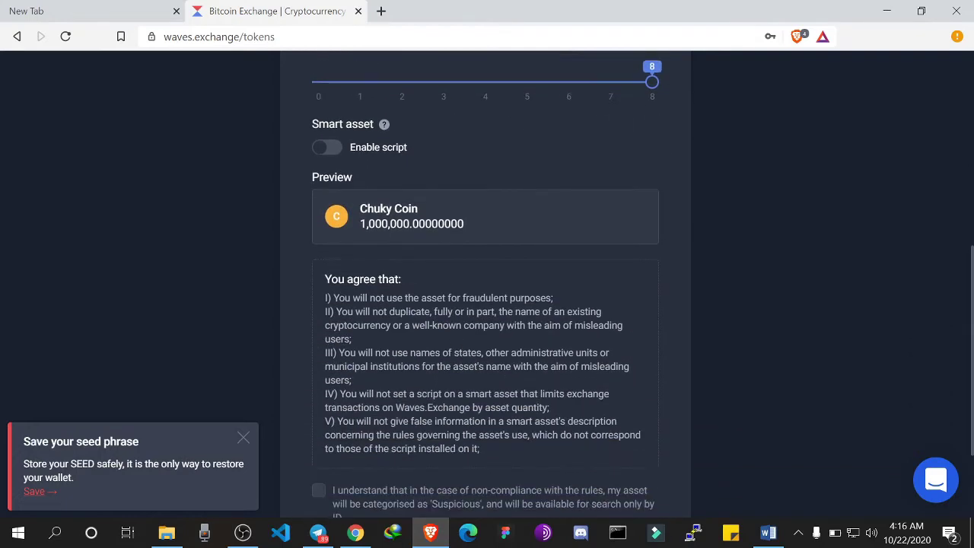
{"action": "left_click", "coordinate": [244, 441]}
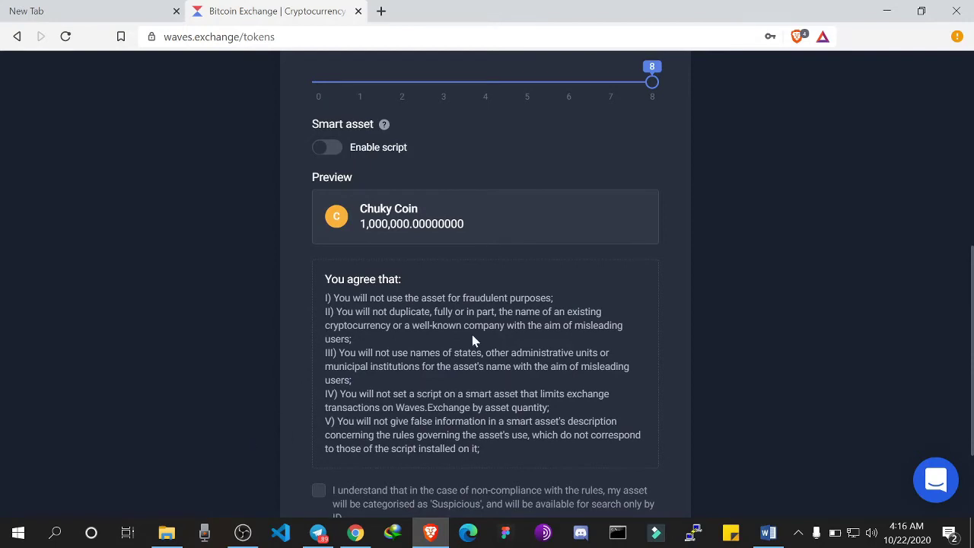
Enable the smart asset script and enter "codes" as the script text
{"action": "scroll", "coordinate": [457, 304], "scroll_direction": "up", "scroll_amount": 2}
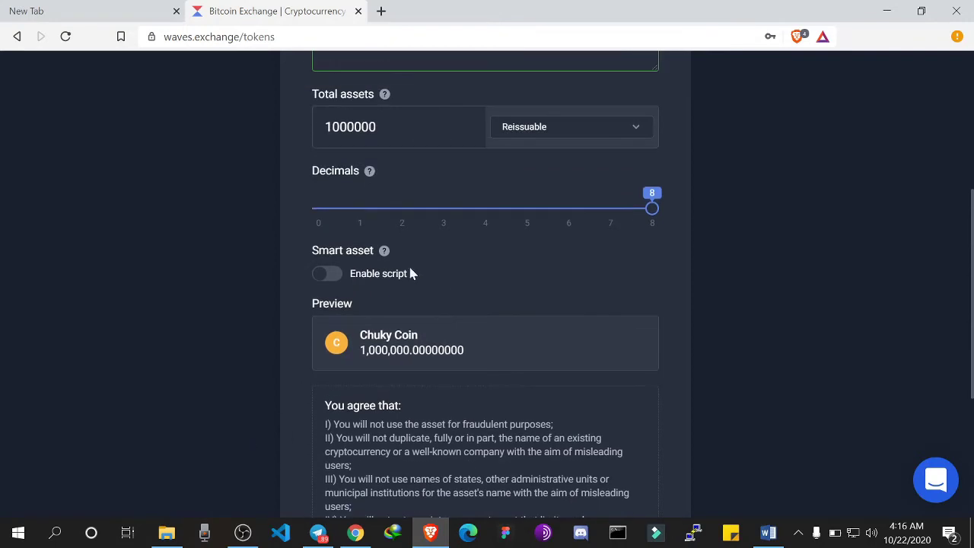
{"action": "left_click", "coordinate": [328, 278]}
{"action": "left_click", "coordinate": [329, 301]}
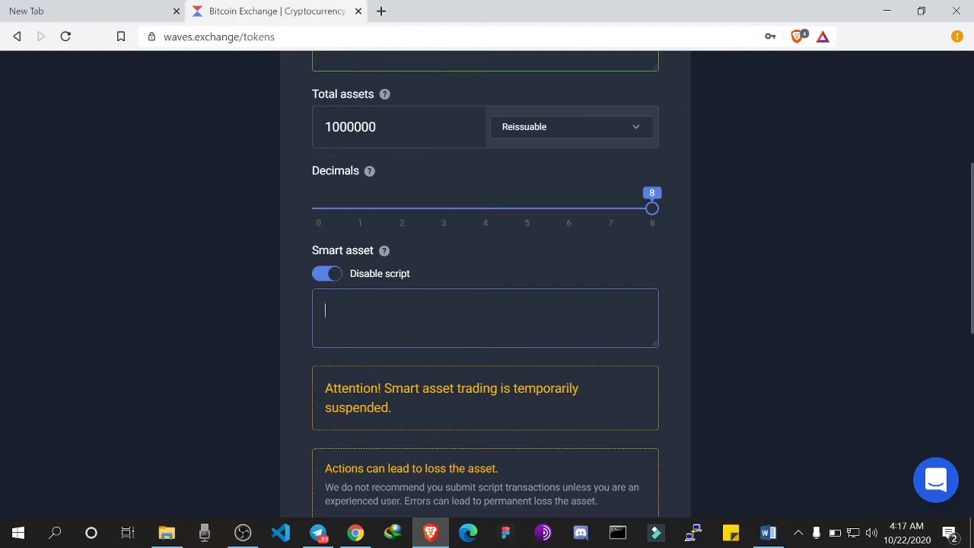
{"action": "scroll", "coordinate": [485, 282], "scroll_direction": "up", "scroll_amount": 2}
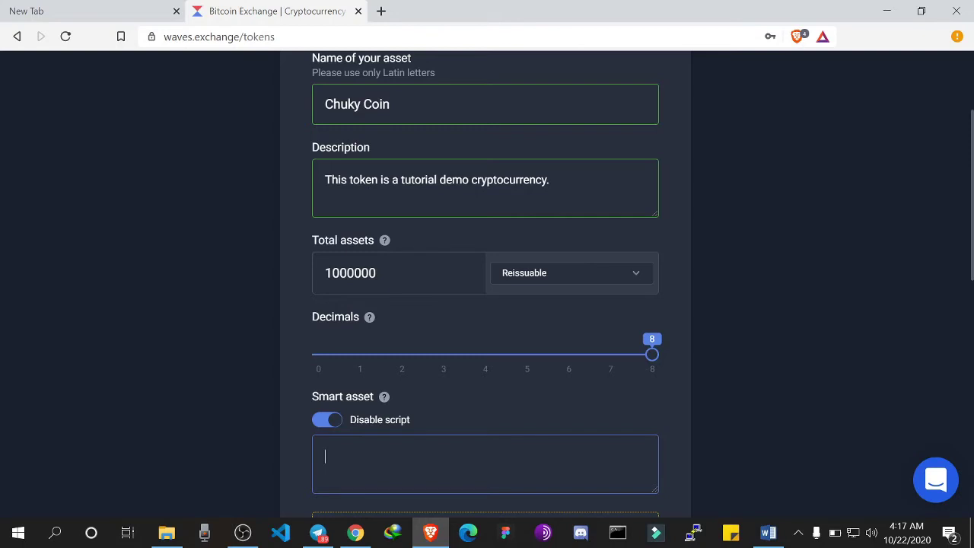
{"action": "type", "text": "codes"}
{"action": "scroll", "coordinate": [485, 282], "scroll_direction": "down", "scroll_amount": 2}
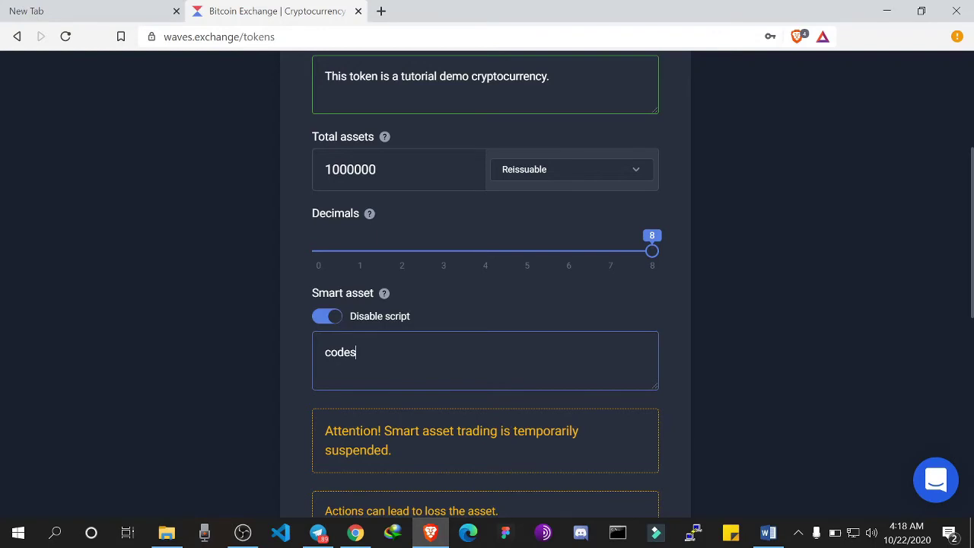
Disable the smart asset script and enable it again
{"action": "scroll", "coordinate": [405, 358], "scroll_direction": "up", "scroll_amount": 1}
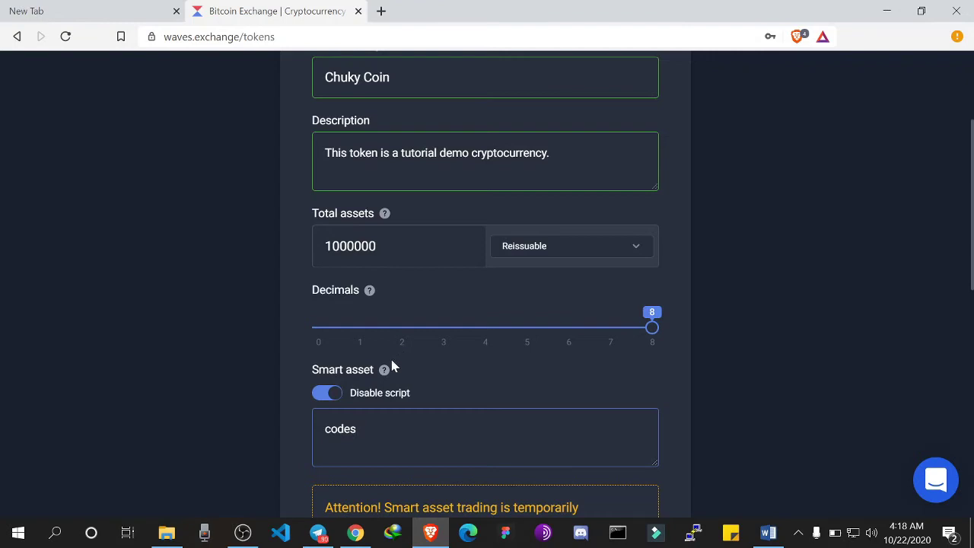
{"action": "left_click", "coordinate": [323, 395]}
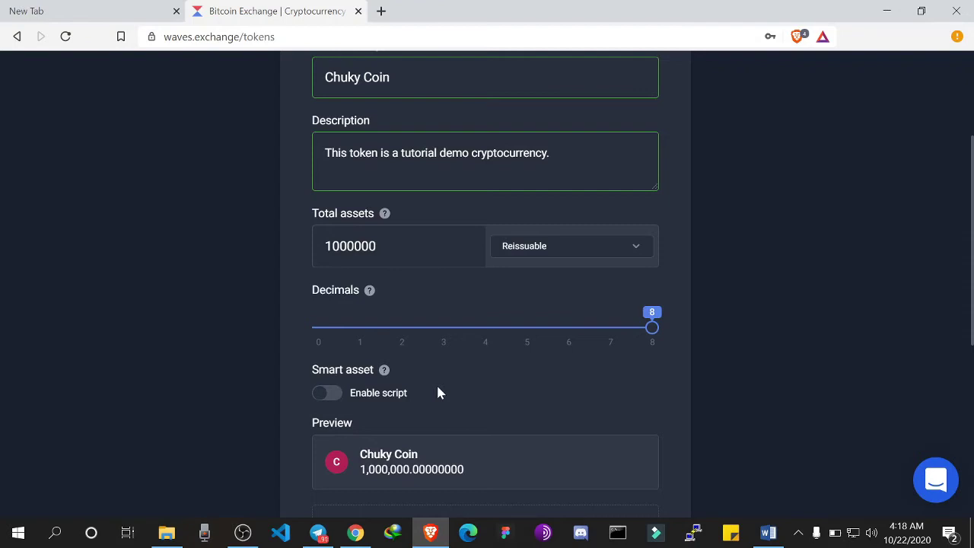
{"action": "left_click", "coordinate": [330, 397]}
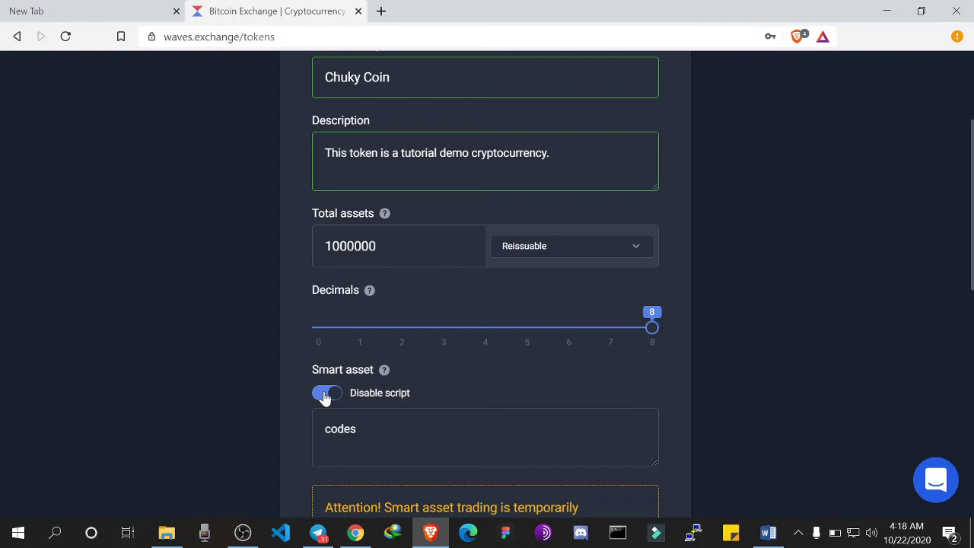
Disable the smart asset script and set the asset's decimals to 2
{"action": "left_click", "coordinate": [324, 397]}
{"action": "scroll", "coordinate": [324, 397], "scroll_direction": "down", "scroll_amount": 2}
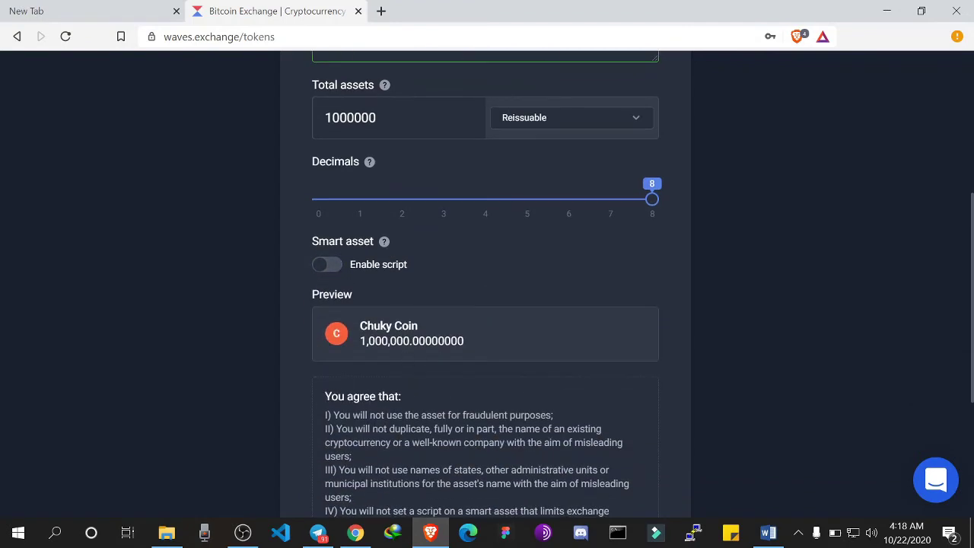
{"action": "left_click_drag", "start_coordinate": [423, 326], "coordinate": [360, 329]}
{"action": "scroll", "coordinate": [473, 345], "scroll_direction": "up", "scroll_amount": 2}
{"action": "left_click", "coordinate": [402, 298]}
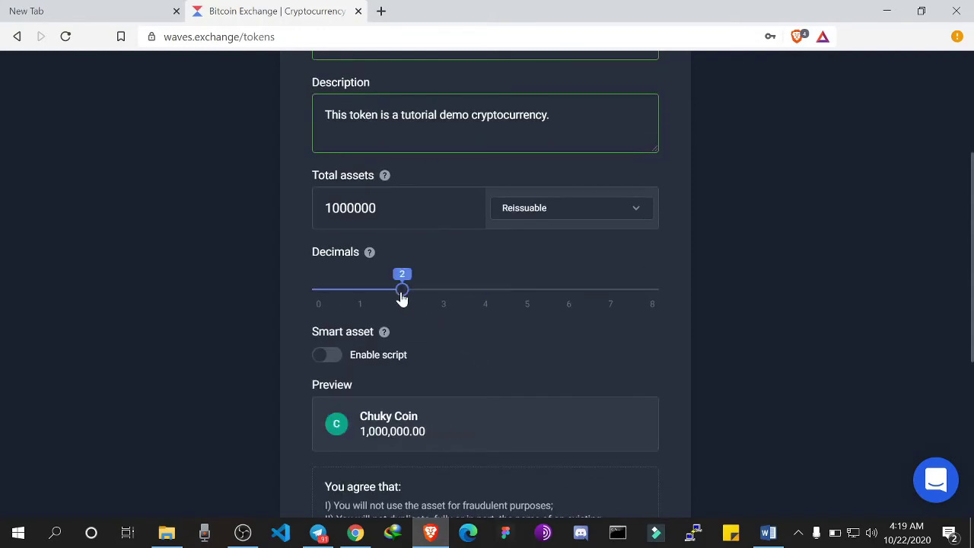
Accept the asset rules, generate Chuky Coin, send the transaction and close the confirmation
{"action": "scroll", "coordinate": [496, 474], "scroll_direction": "down", "scroll_amount": 5}
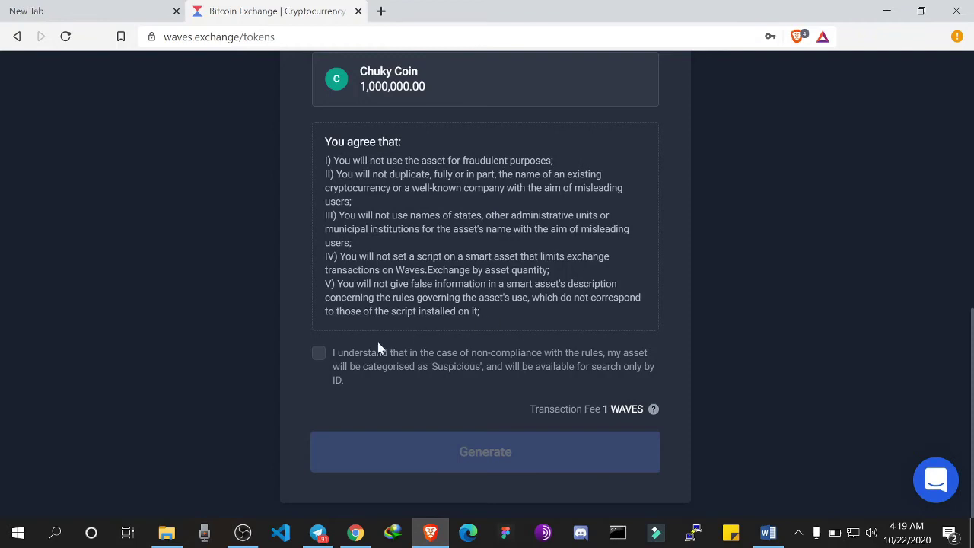
{"action": "left_click", "coordinate": [319, 355]}
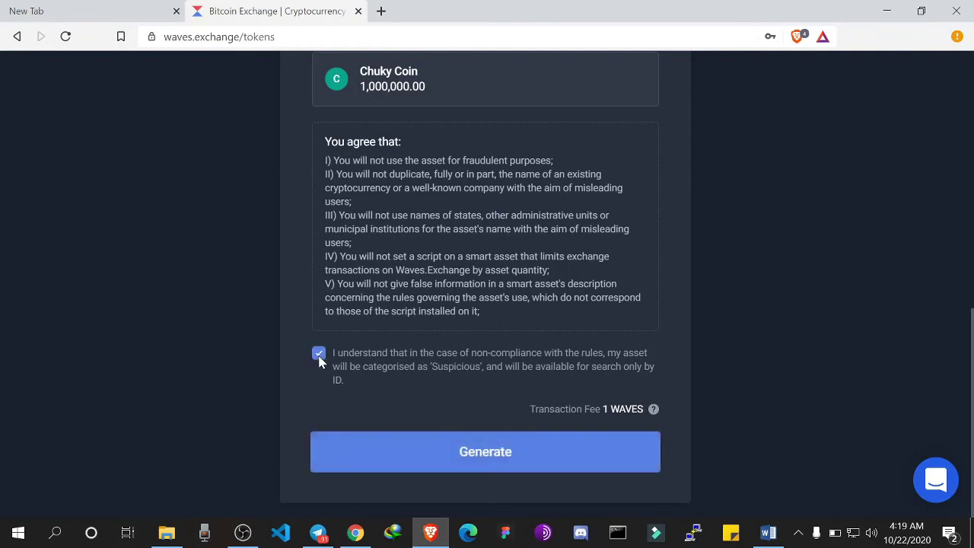
{"action": "left_click", "coordinate": [462, 455]}
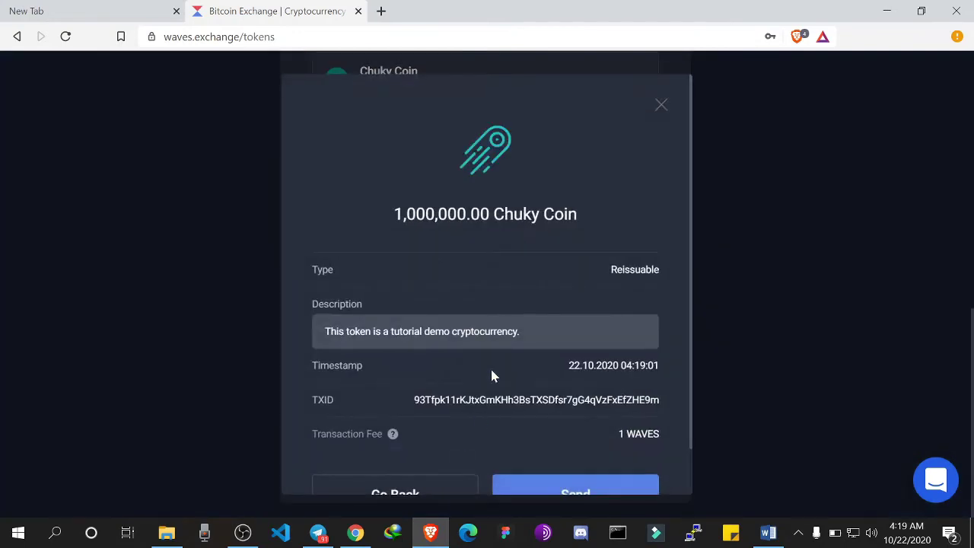
{"action": "scroll", "coordinate": [491, 369], "scroll_direction": "down", "scroll_amount": 1}
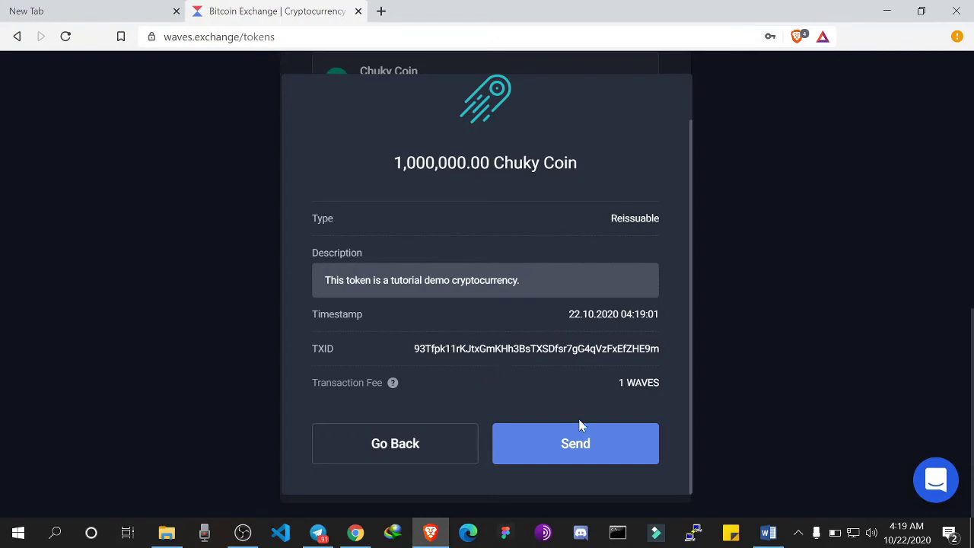
{"action": "left_click", "coordinate": [570, 445]}
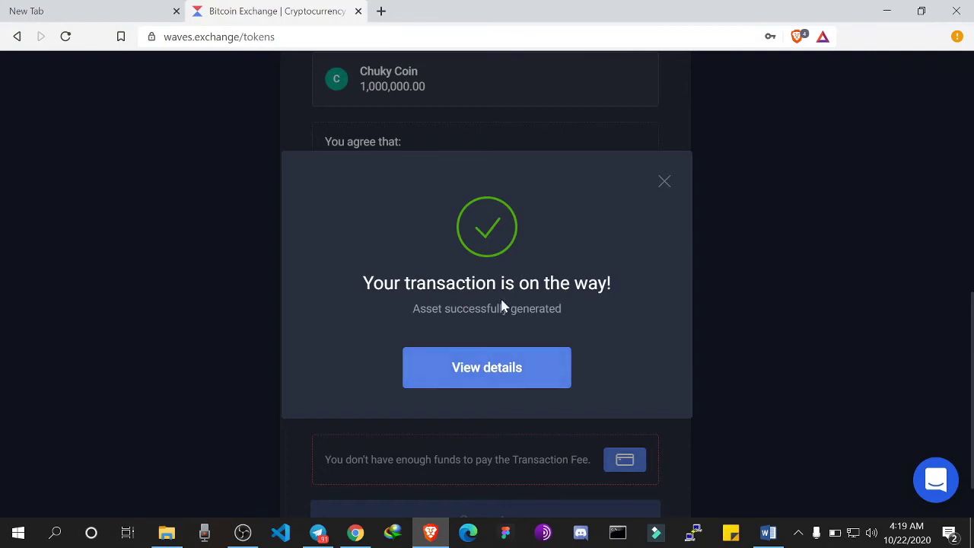
{"action": "left_click", "coordinate": [664, 183]}
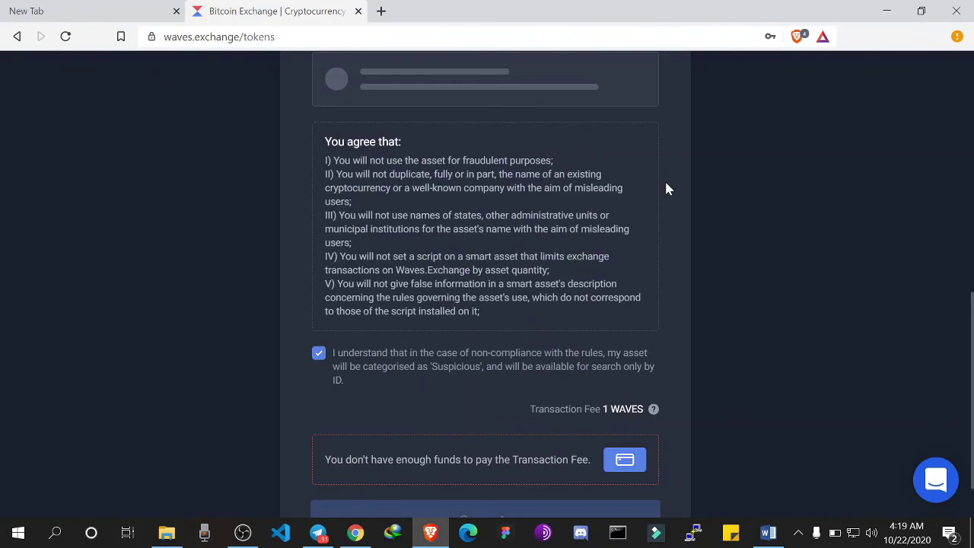
Open the wallet portfolio to check the new asset and dismiss the seed phrase reminder
{"action": "scroll", "coordinate": [667, 187], "scroll_direction": "up", "scroll_amount": 2}
{"action": "scroll", "coordinate": [665, 179], "scroll_direction": "up", "scroll_amount": 5}
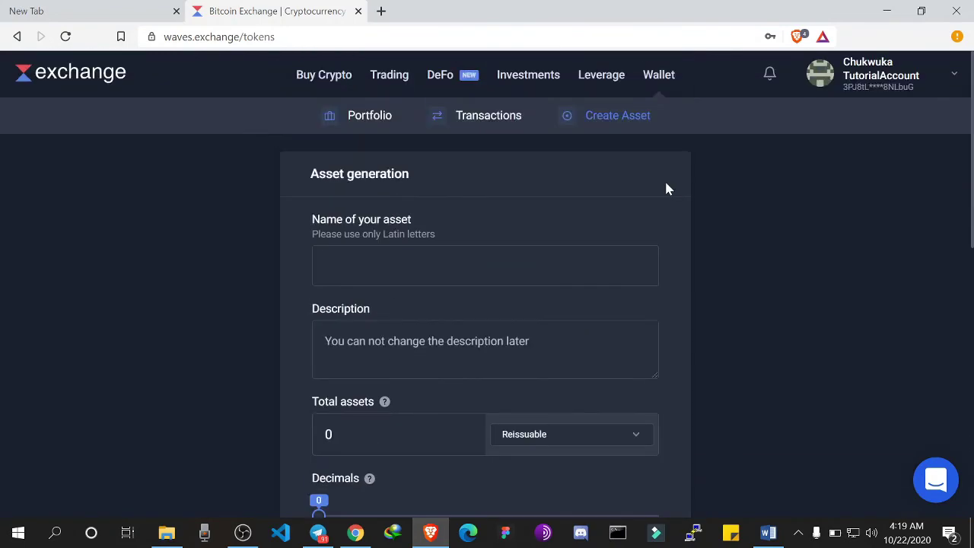
{"action": "left_click", "coordinate": [371, 121]}
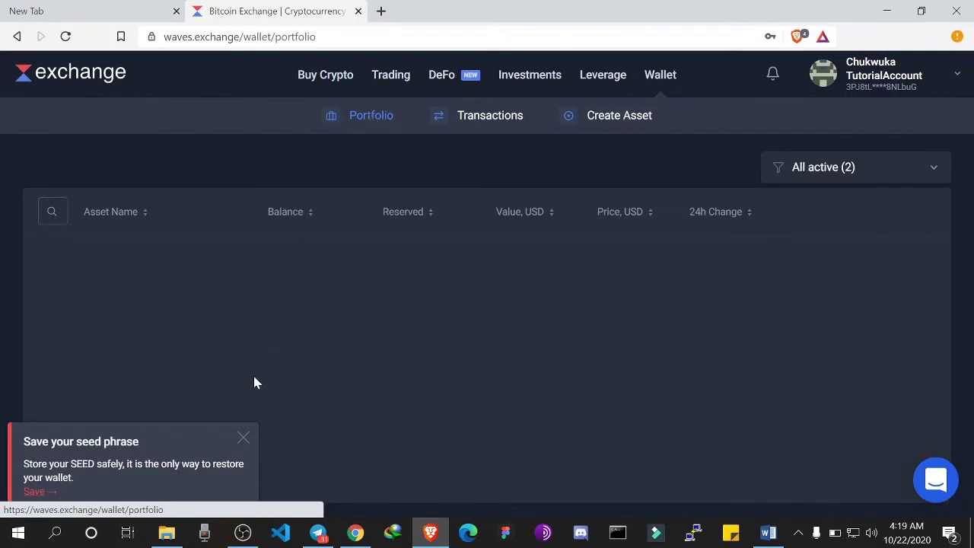
{"action": "left_click", "coordinate": [244, 437]}
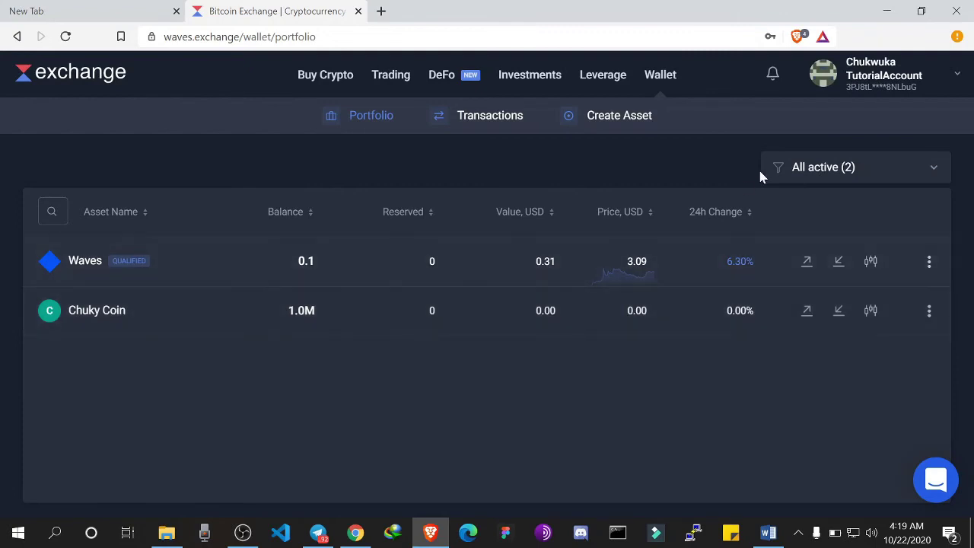
Copy the account's wallet address and open wavesexplorer.com in a new browser tab
{"action": "left_click", "coordinate": [923, 83]}
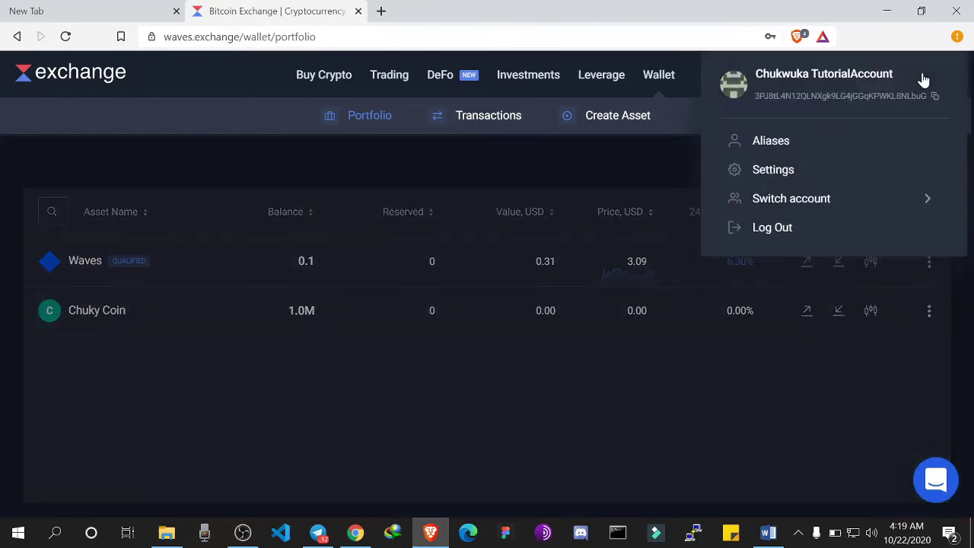
{"action": "left_click", "coordinate": [935, 98]}
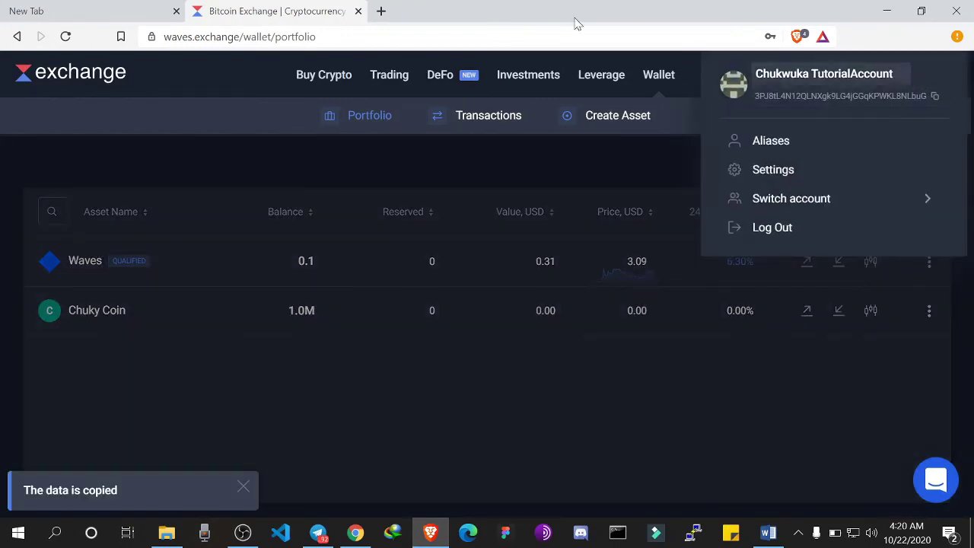
{"action": "left_click", "coordinate": [381, 11]}
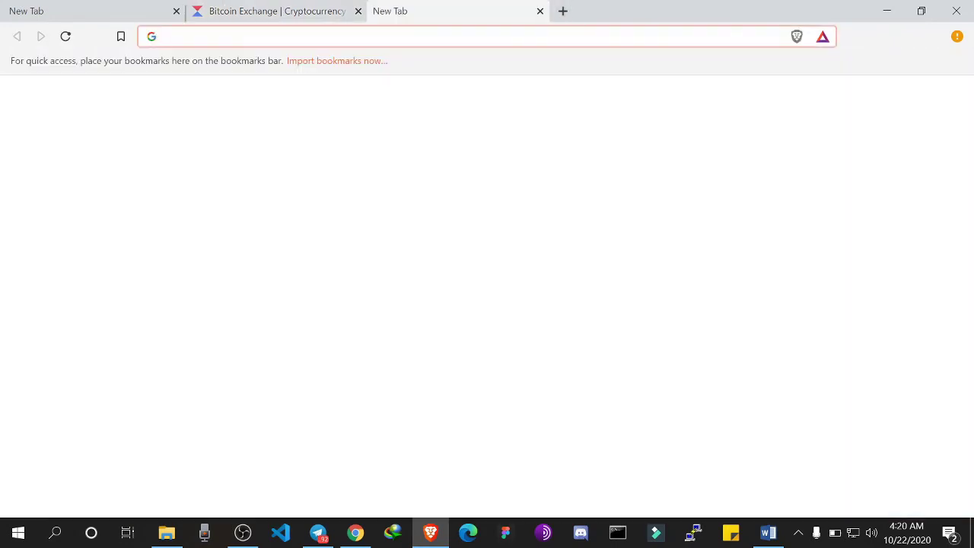
{"action": "type", "text": "wavese"}
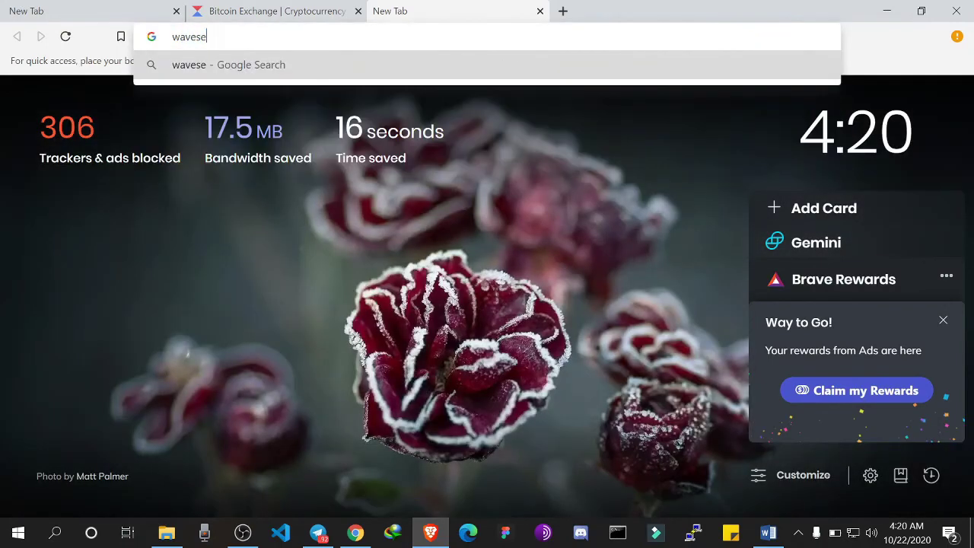
{"action": "type", "text": "xpl"}
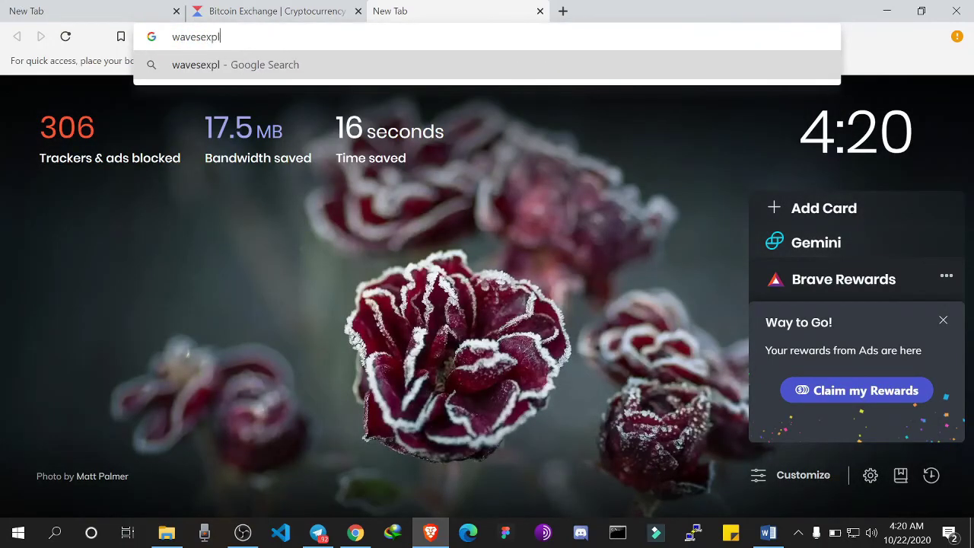
{"action": "type", "text": "orer"}
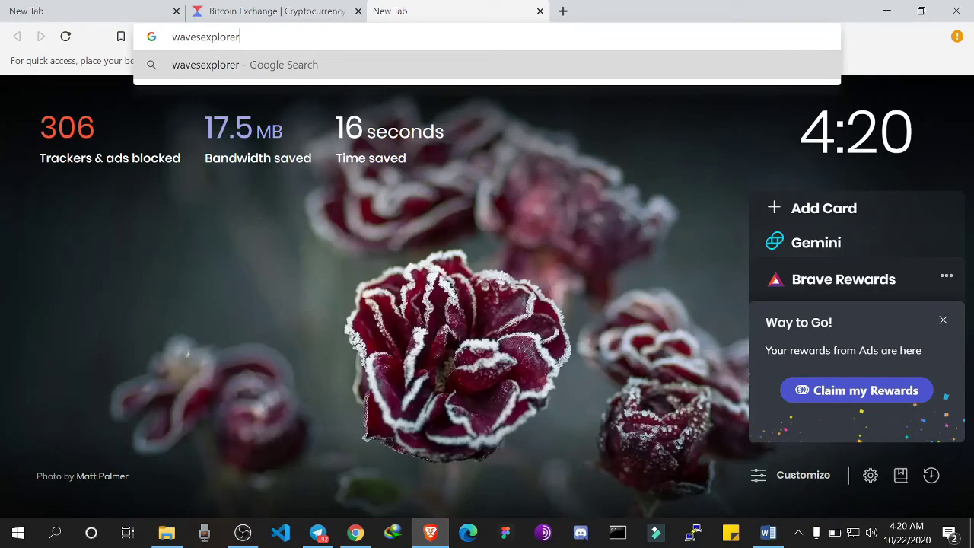
{"action": "type", "text": ".com"}
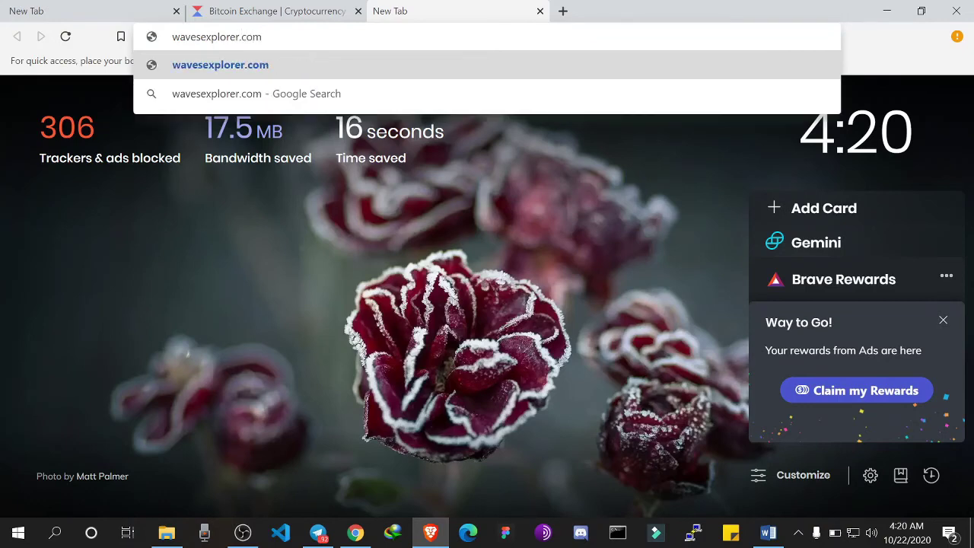
{"action": "key", "text": "Return"}
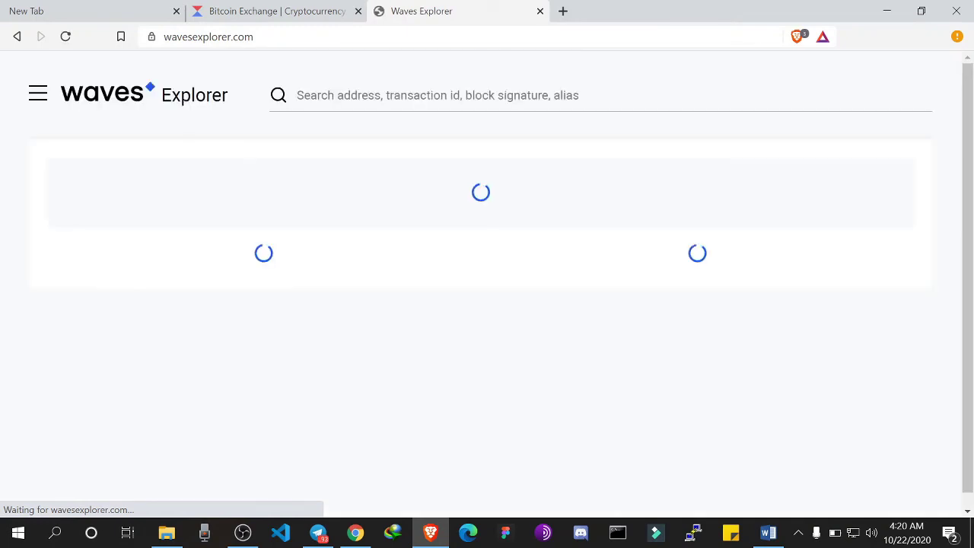
Look through the explorer's latest blocks and search for the copied wallet address
{"action": "left_click", "coordinate": [296, 96]}
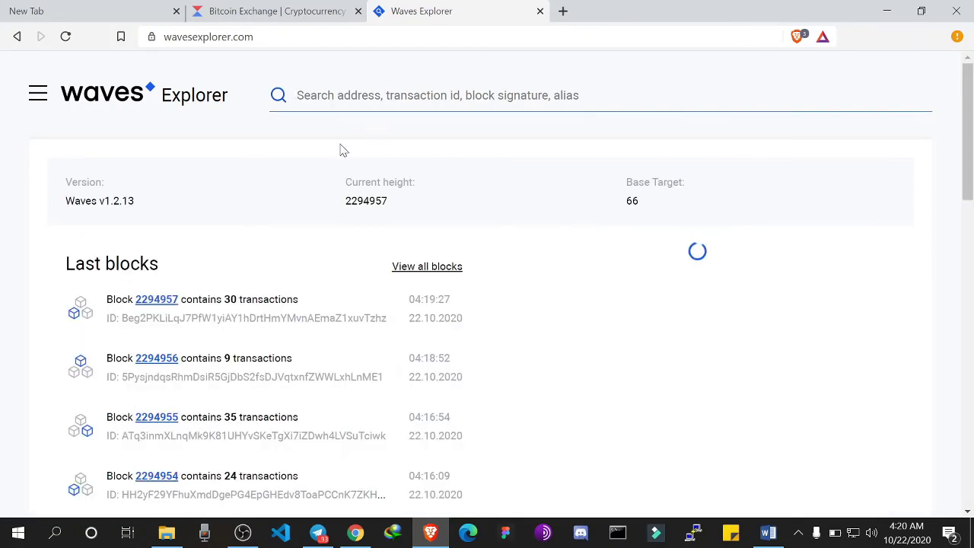
{"action": "scroll", "coordinate": [408, 230], "scroll_direction": "down", "scroll_amount": 3}
{"action": "scroll", "coordinate": [409, 231], "scroll_direction": "down", "scroll_amount": 2}
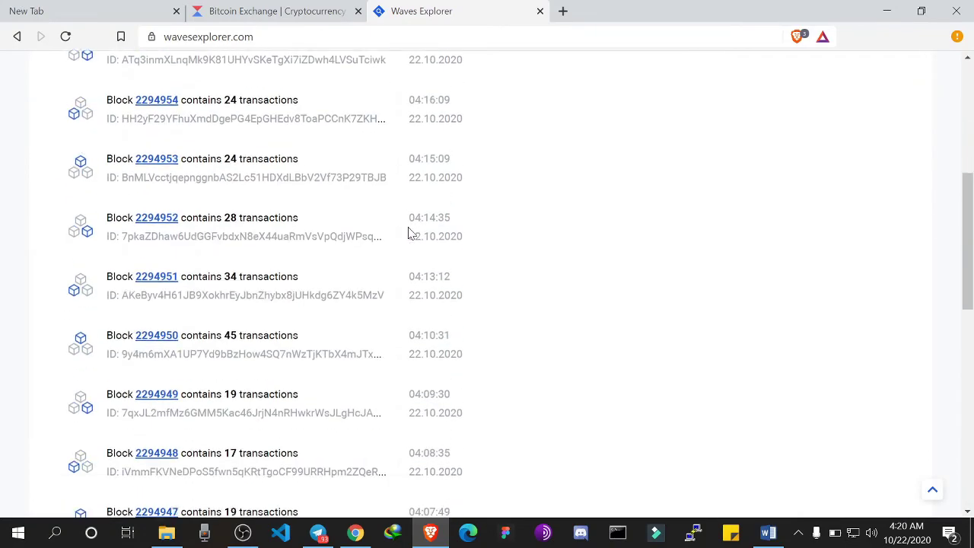
{"action": "scroll", "coordinate": [409, 231], "scroll_direction": "up", "scroll_amount": 5}
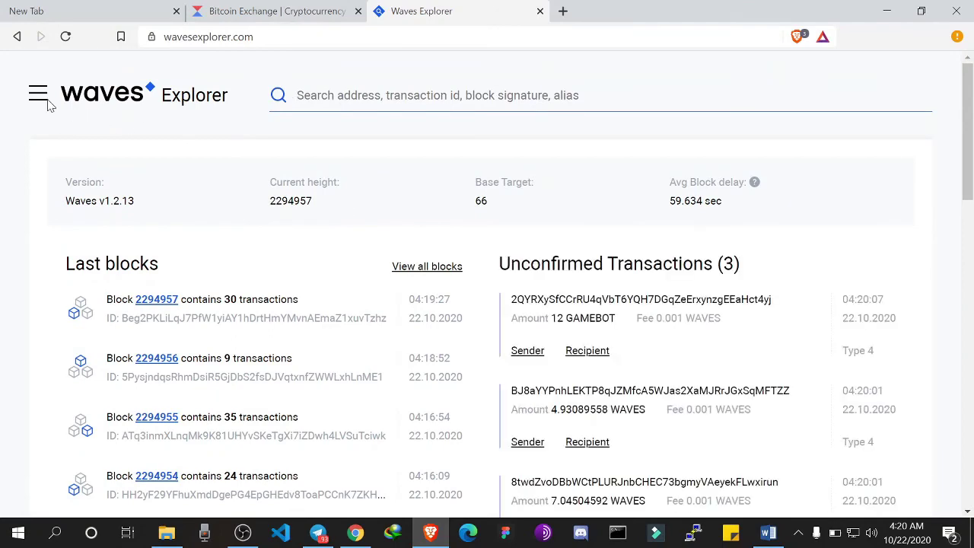
{"action": "scroll", "coordinate": [420, 229], "scroll_direction": "down", "scroll_amount": 2}
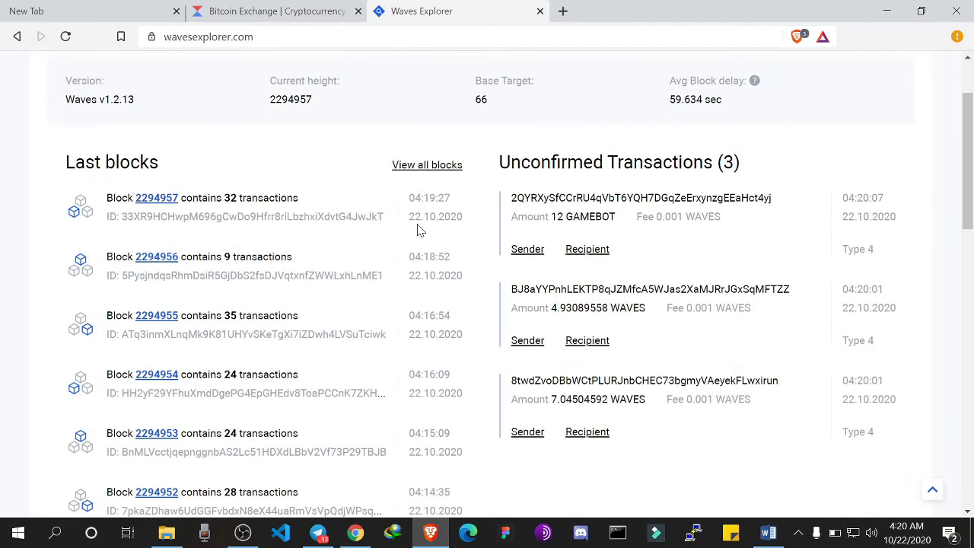
{"action": "scroll", "coordinate": [418, 226], "scroll_direction": "up", "scroll_amount": 2}
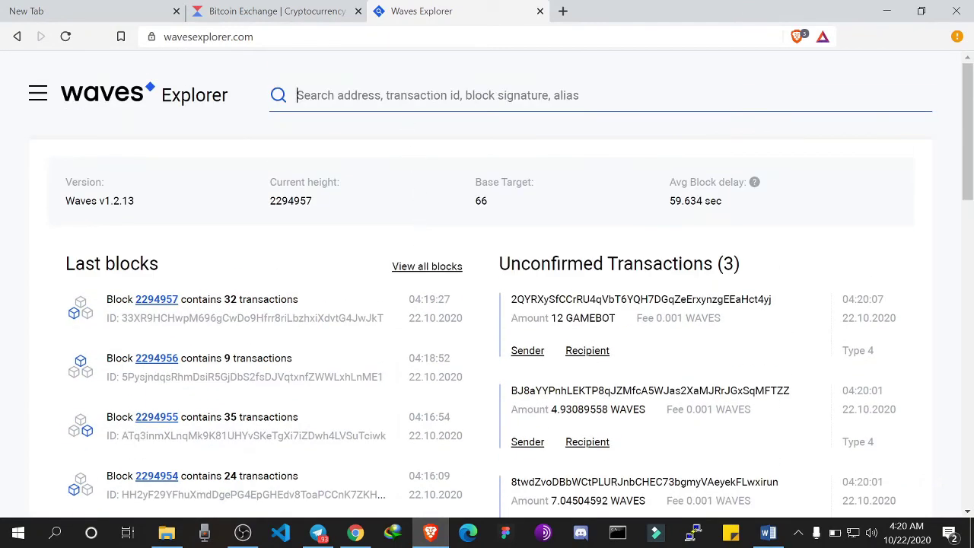
{"action": "key", "text": "ctrl+v"}
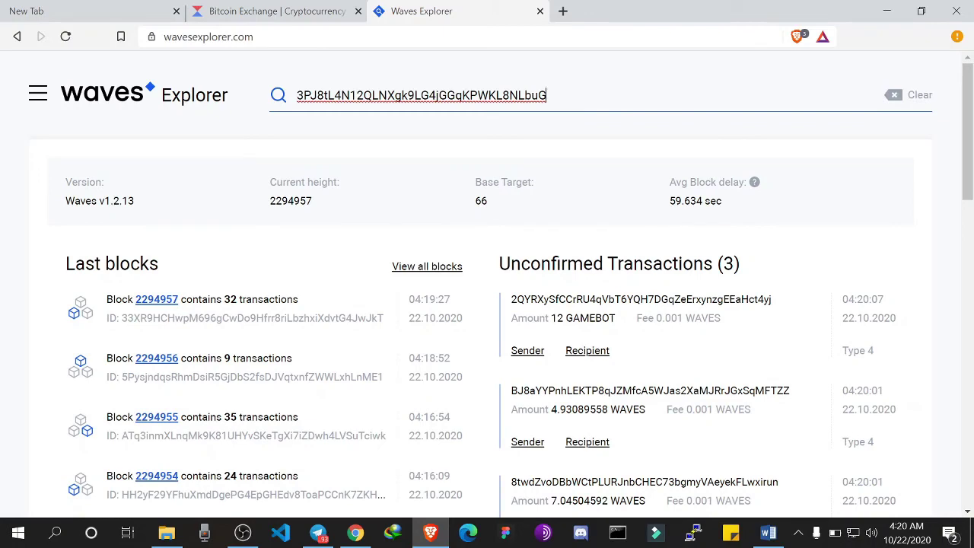
{"action": "key", "text": "Return"}
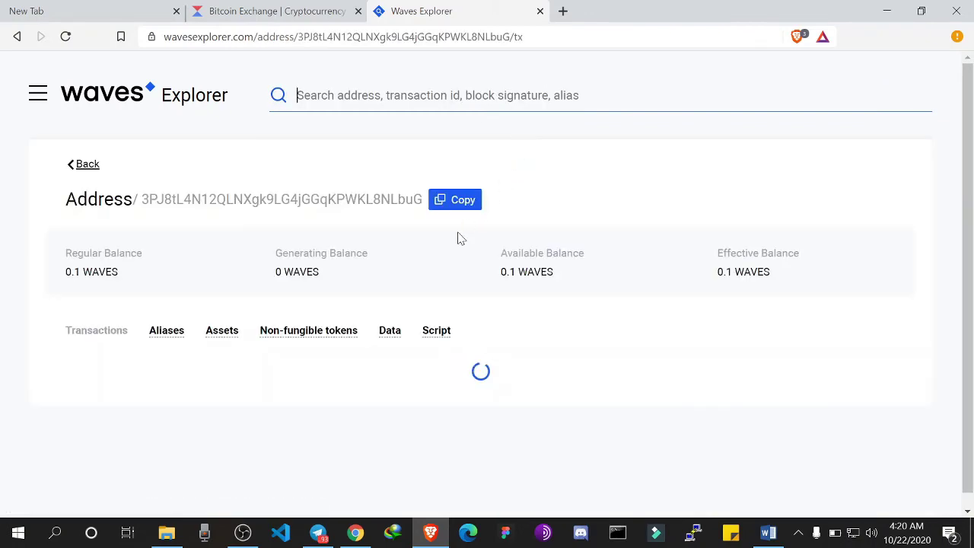
Review the wallet address's regular balance and its list of transactions
{"action": "scroll", "coordinate": [459, 238], "scroll_direction": "down", "scroll_amount": 1}
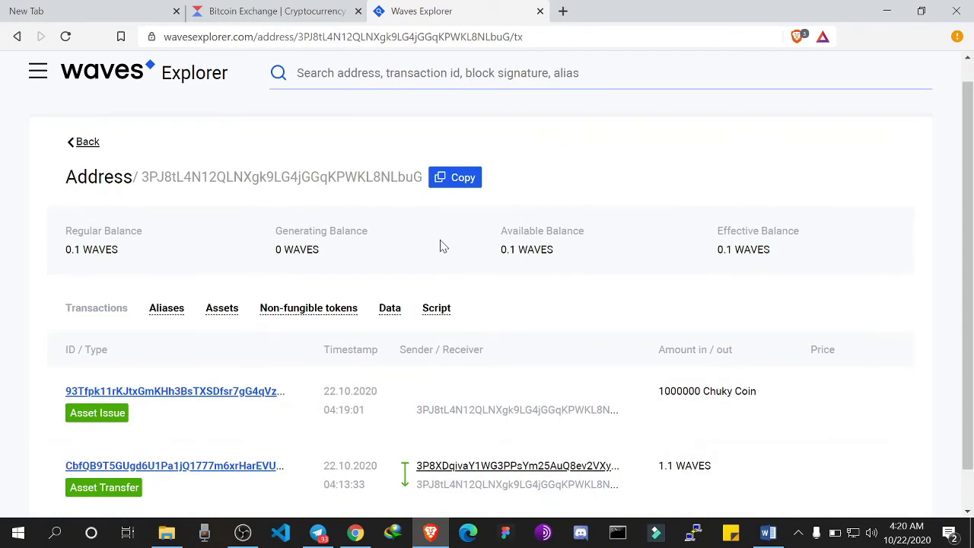
{"action": "left_click_drag", "start_coordinate": [120, 251], "coordinate": [59, 249]}
{"action": "left_click", "coordinate": [127, 250]}
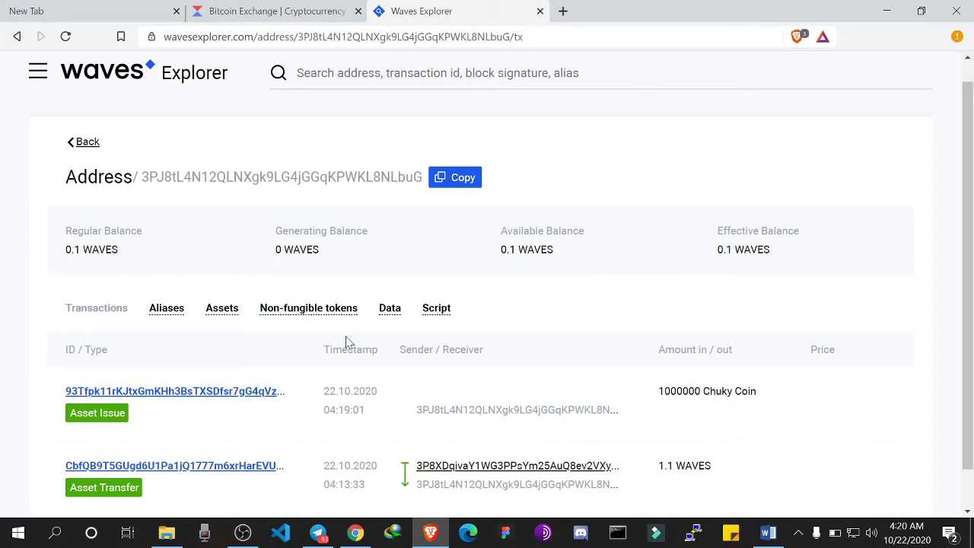
{"action": "scroll", "coordinate": [166, 415], "scroll_direction": "down", "scroll_amount": 1}
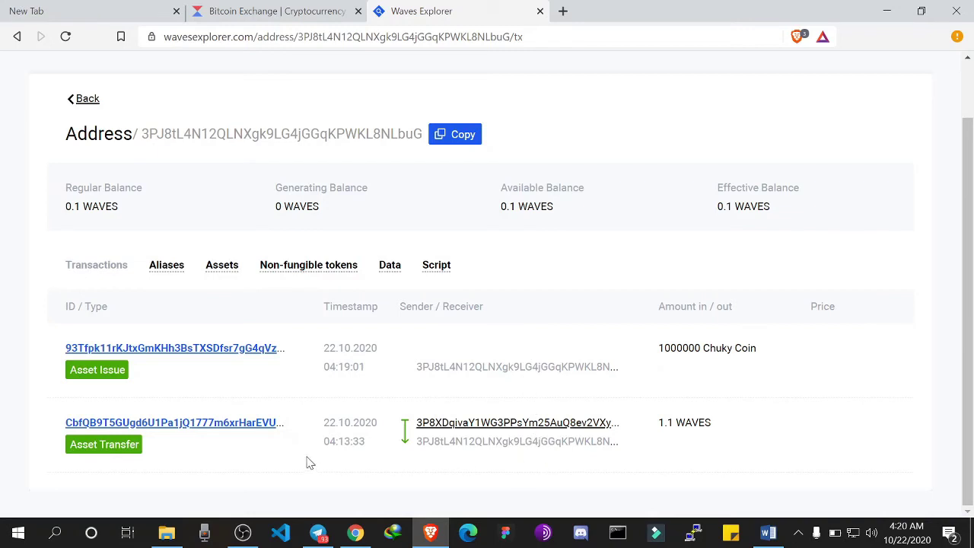
Open the Asset Transfer transaction in a new tab and examine its details down to the JSON entry
{"action": "right_click", "coordinate": [120, 424]}
{"action": "left_click", "coordinate": [194, 266]}
{"action": "left_click", "coordinate": [597, 17]}
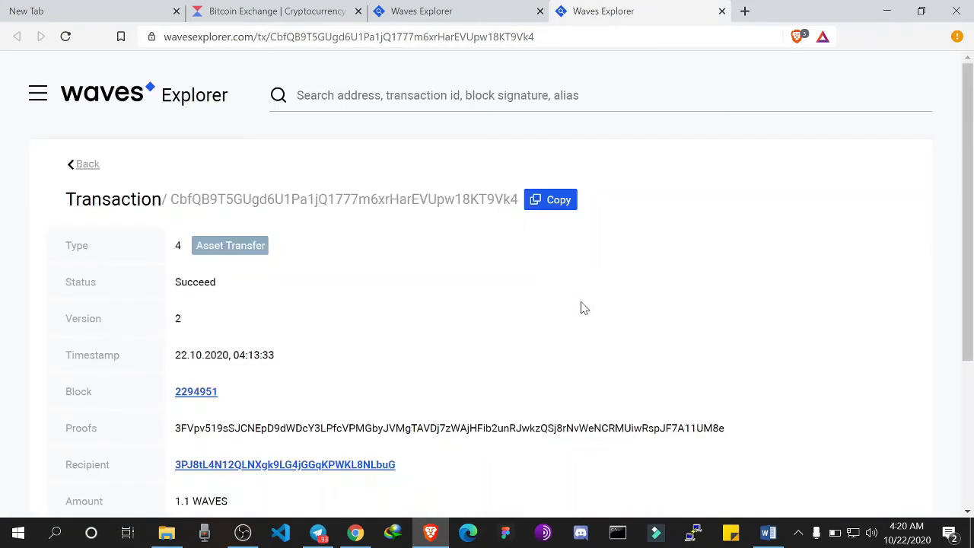
{"action": "scroll", "coordinate": [583, 306], "scroll_direction": "down", "scroll_amount": 2}
{"action": "scroll", "coordinate": [583, 307], "scroll_direction": "up", "scroll_amount": 1}
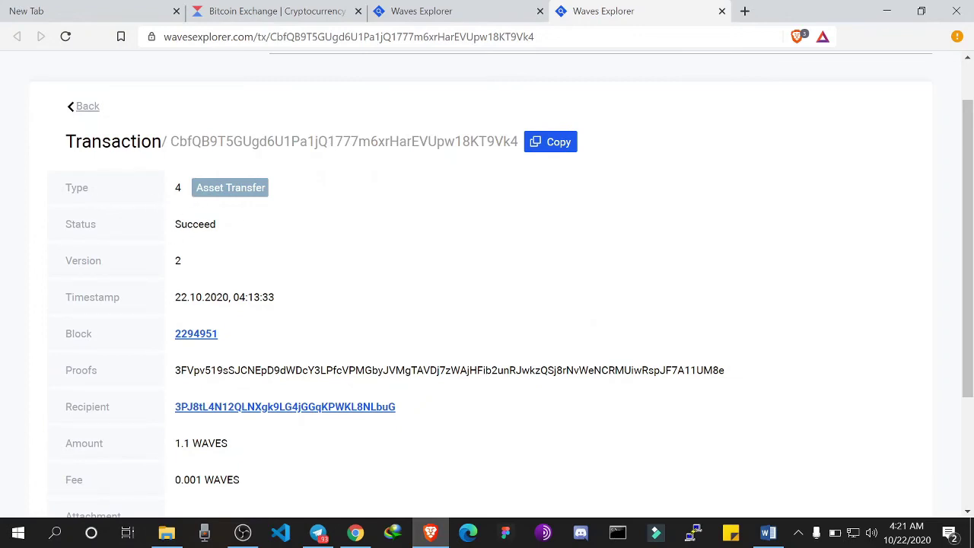
{"action": "mouse_move", "coordinate": [125, 313]}
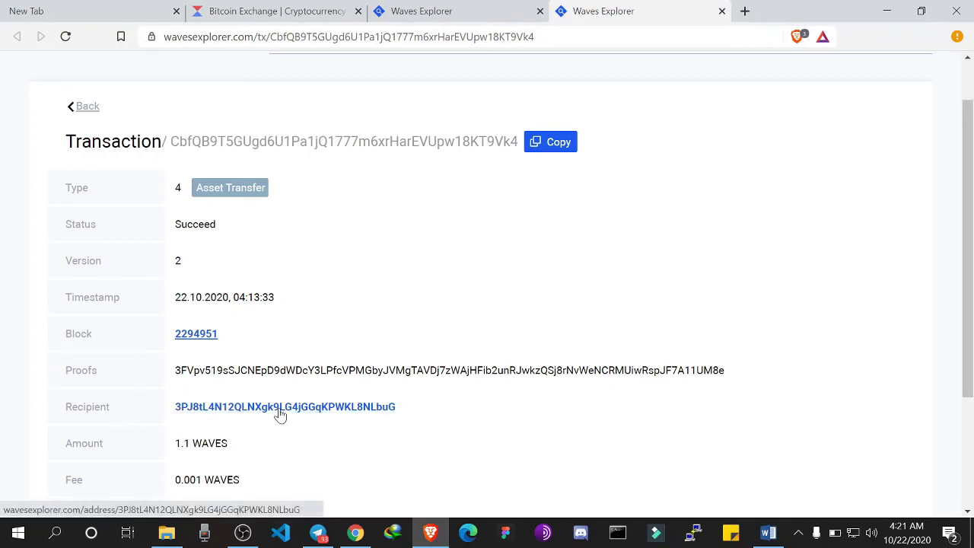
{"action": "scroll", "coordinate": [304, 415], "scroll_direction": "down", "scroll_amount": 2}
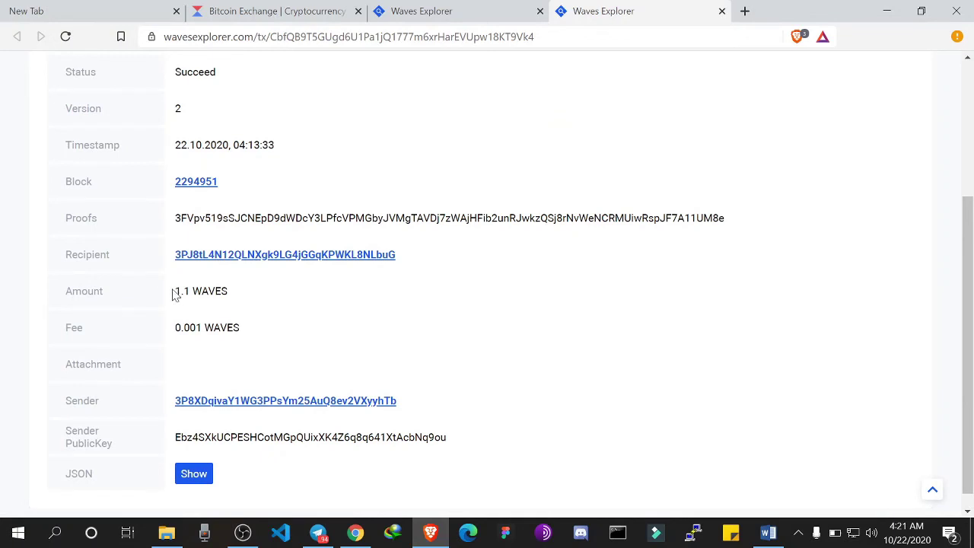
Highlight the amount and the fee of the transfer transaction for inspection, and clear the selection
{"action": "left_click_drag", "start_coordinate": [173, 294], "coordinate": [228, 292]}
{"action": "left_click", "coordinate": [140, 331]}
{"action": "left_click_drag", "start_coordinate": [176, 333], "coordinate": [247, 332]}
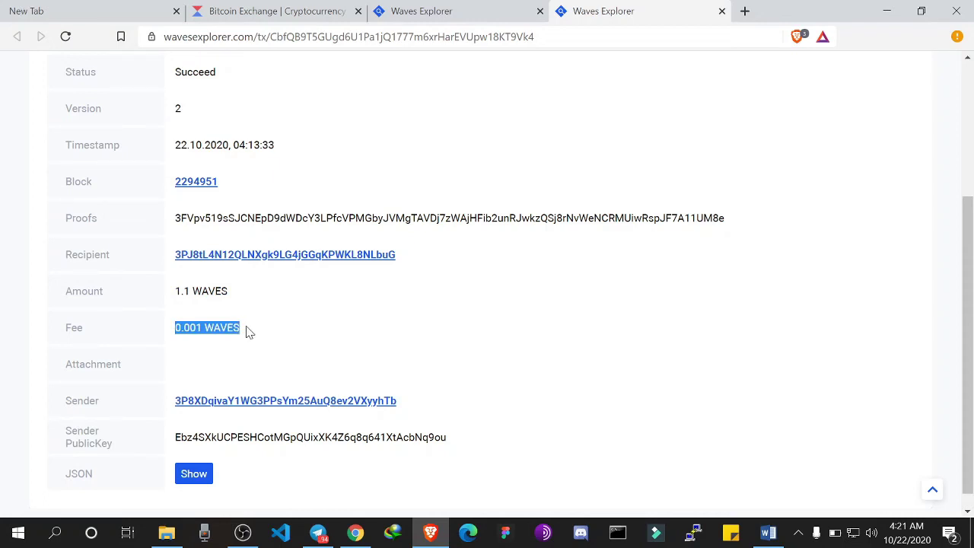
{"action": "scroll", "coordinate": [246, 332], "scroll_direction": "down", "scroll_amount": 1}
{"action": "left_click", "coordinate": [245, 332]}
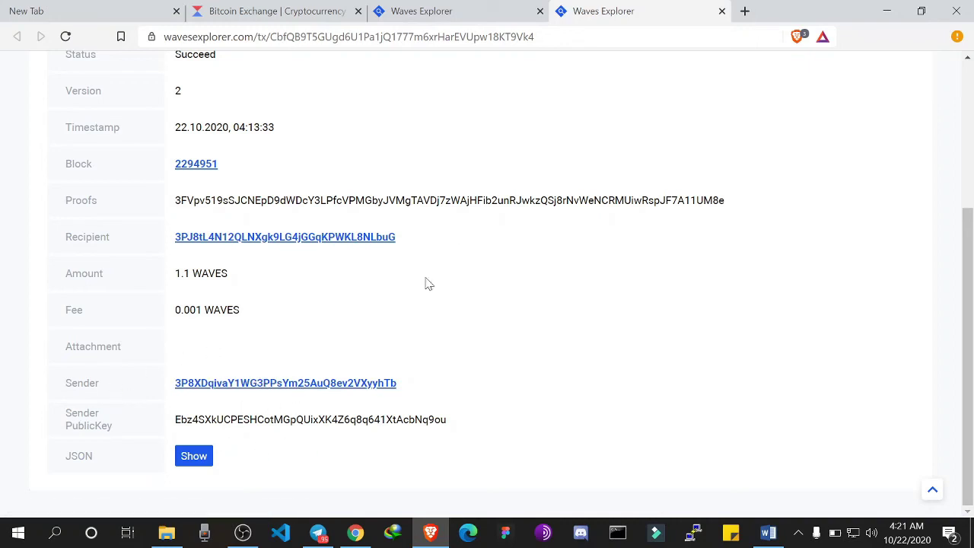
Show the transfer transaction's JSON data and read through it, returning to the start of the page
{"action": "left_click", "coordinate": [194, 456]}
{"action": "scroll", "coordinate": [409, 333], "scroll_direction": "down", "scroll_amount": 3}
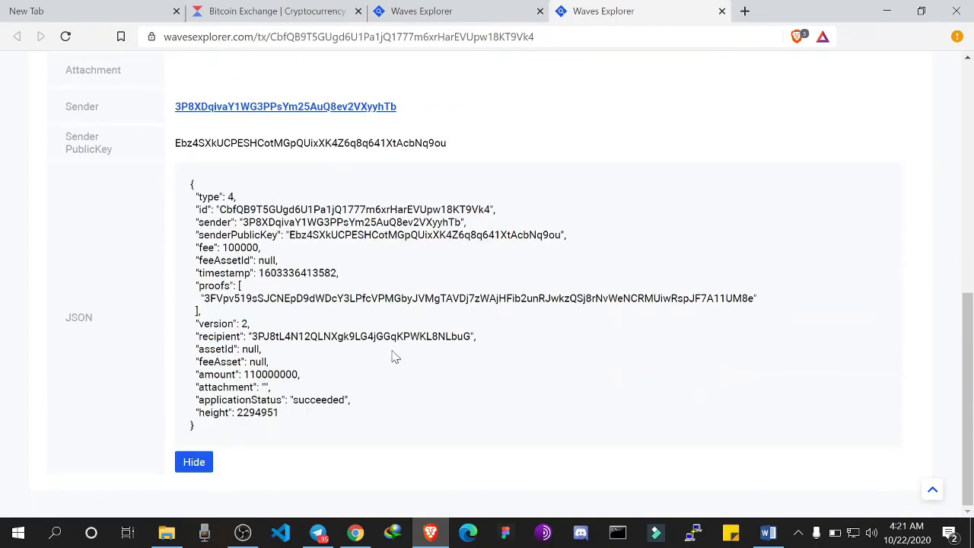
{"action": "key", "text": "Home"}
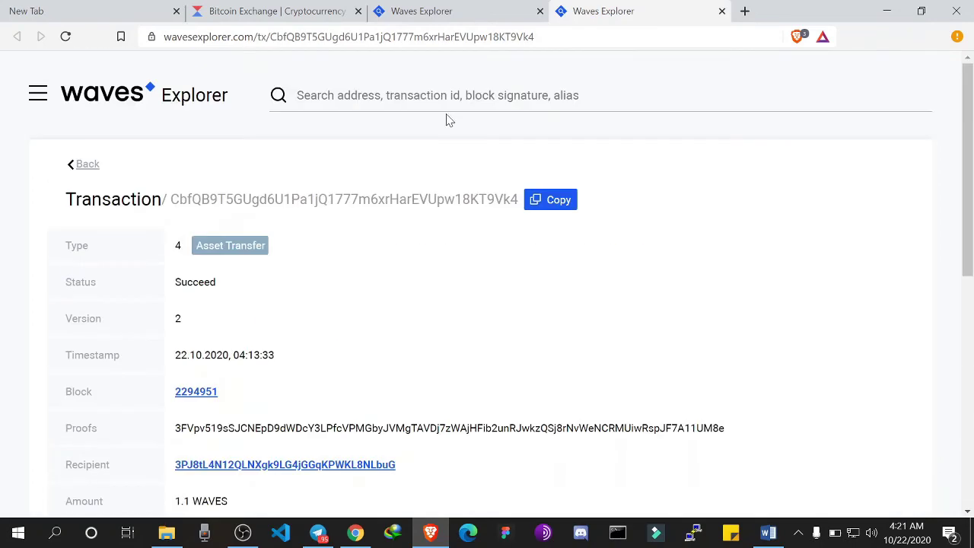
Return to the wallet address page, open the Asset Issue transaction for Chuky Coin and review its details
{"action": "left_click", "coordinate": [457, 9]}
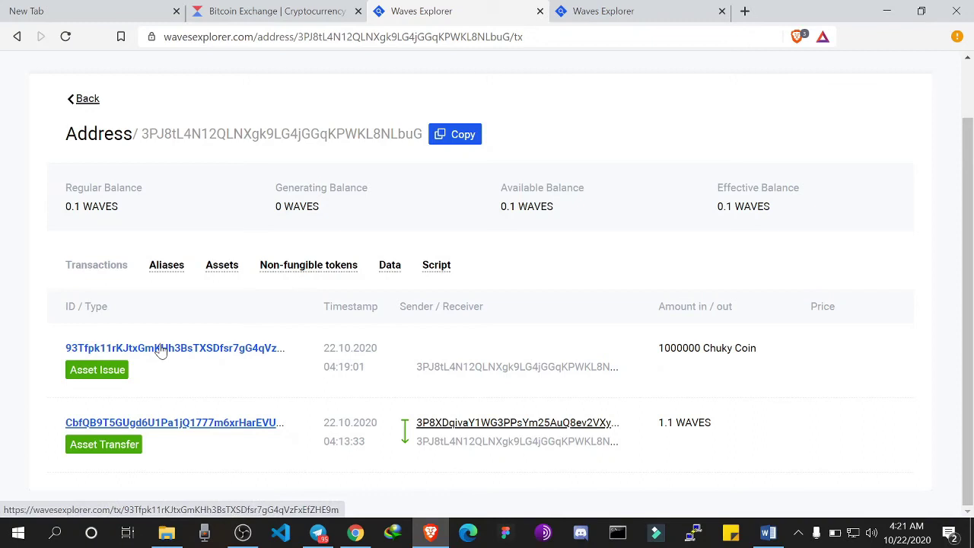
{"action": "left_click", "coordinate": [107, 349]}
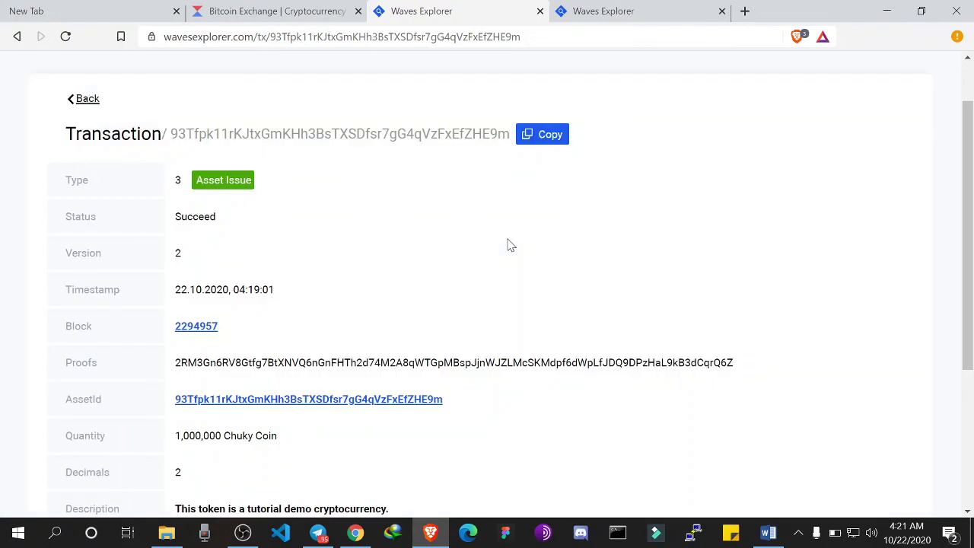
{"action": "scroll", "coordinate": [509, 244], "scroll_direction": "down", "scroll_amount": 1}
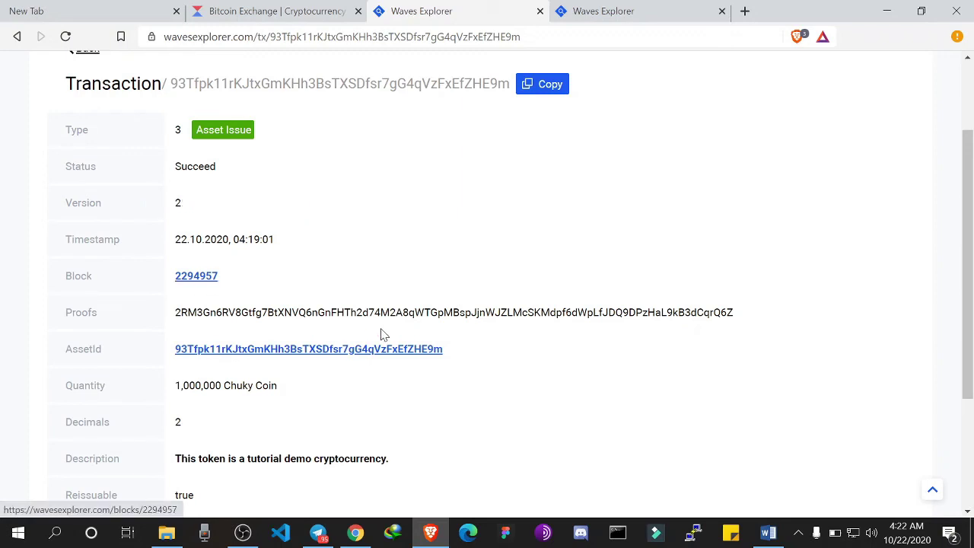
{"action": "scroll", "coordinate": [380, 333], "scroll_direction": "down", "scroll_amount": 2}
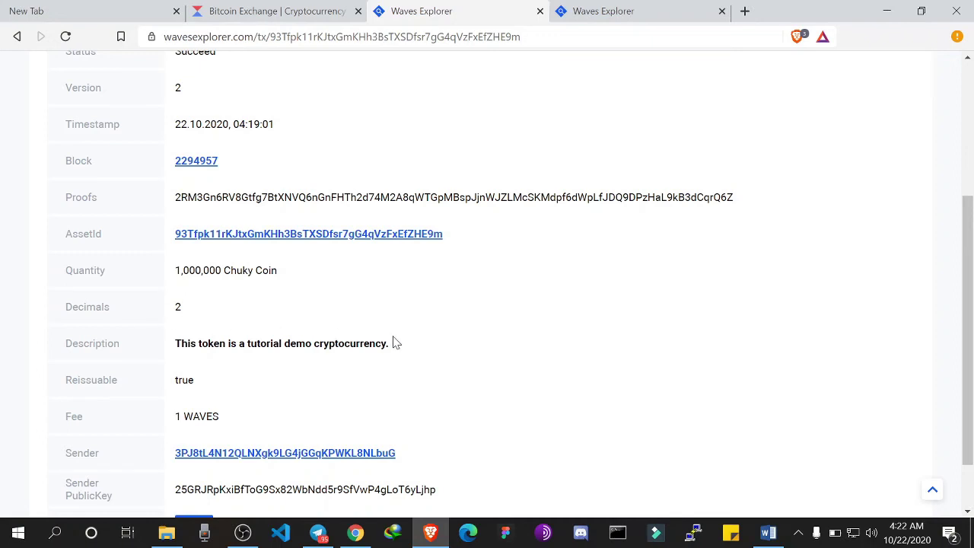
Highlight the issue transaction's description, reissuable value and fee in turn for inspection
{"action": "left_click_drag", "start_coordinate": [363, 355], "coordinate": [174, 350]}
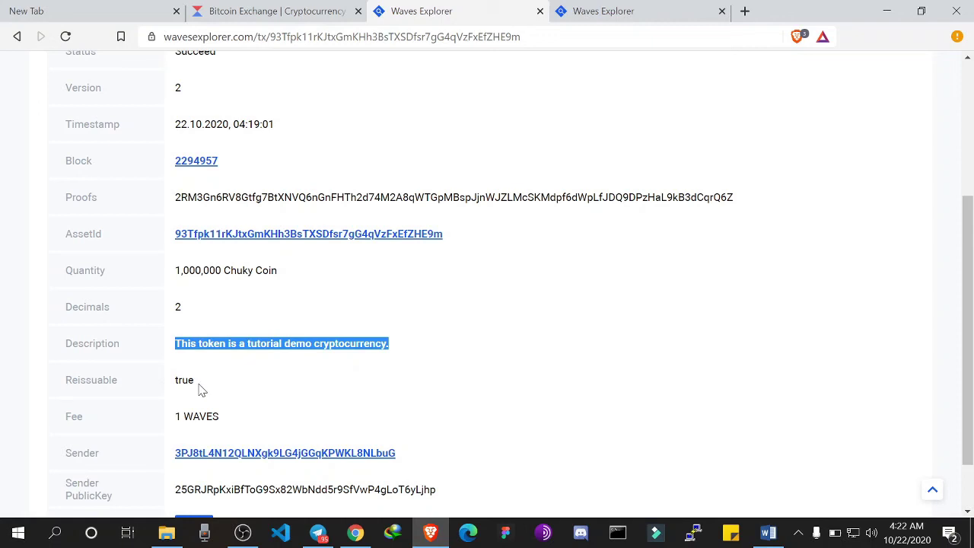
{"action": "left_click_drag", "start_coordinate": [200, 386], "coordinate": [166, 391]}
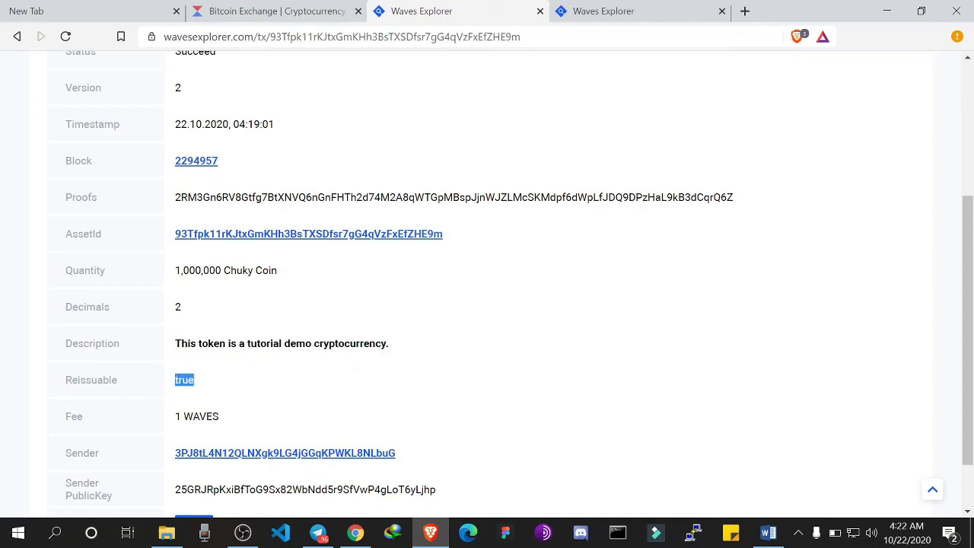
{"action": "left_click_drag", "start_coordinate": [232, 428], "coordinate": [167, 424]}
{"action": "scroll", "coordinate": [172, 419], "scroll_direction": "down", "scroll_amount": 2}
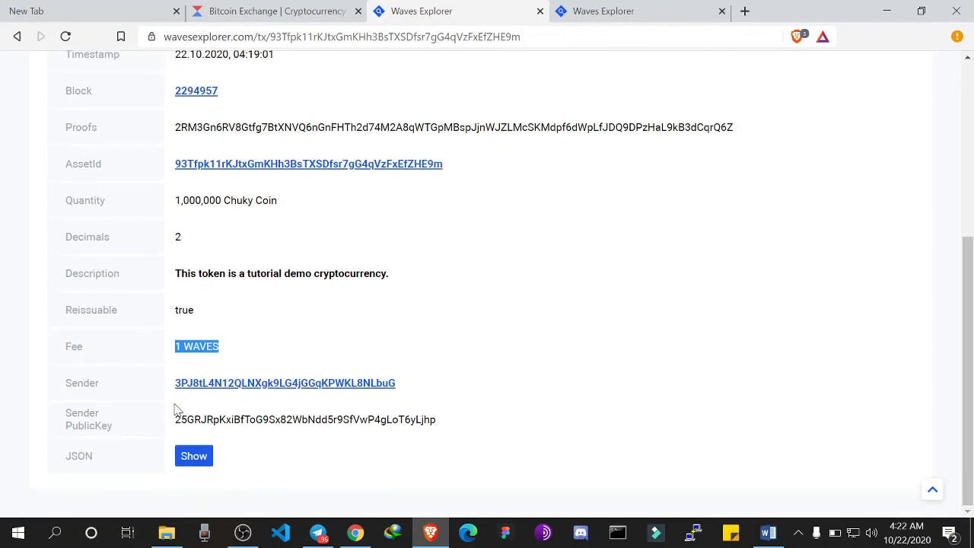
Switch back to the Waves.Exchange portfolio, close the account menu, and open the trading page without the seed phrase reminder
{"action": "left_click", "coordinate": [335, 11]}
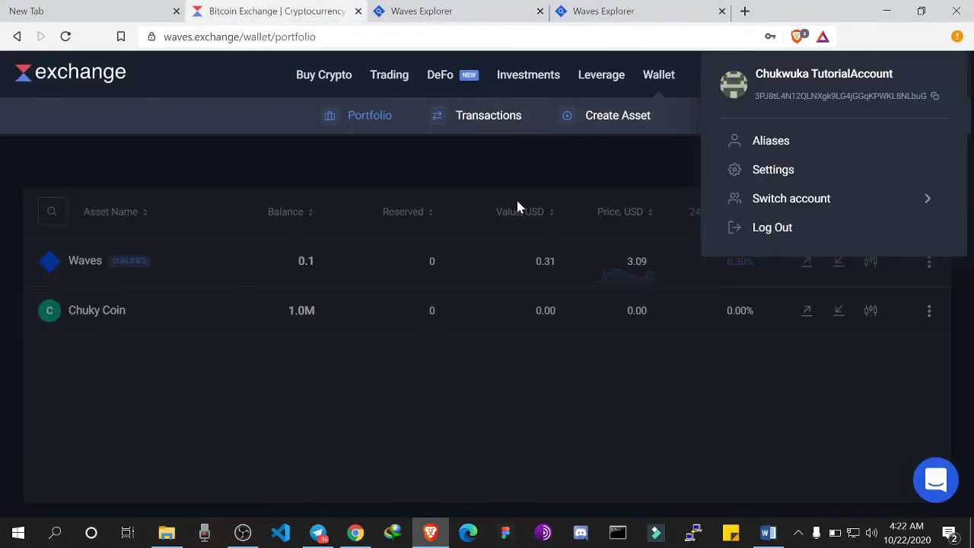
{"action": "left_click", "coordinate": [535, 162]}
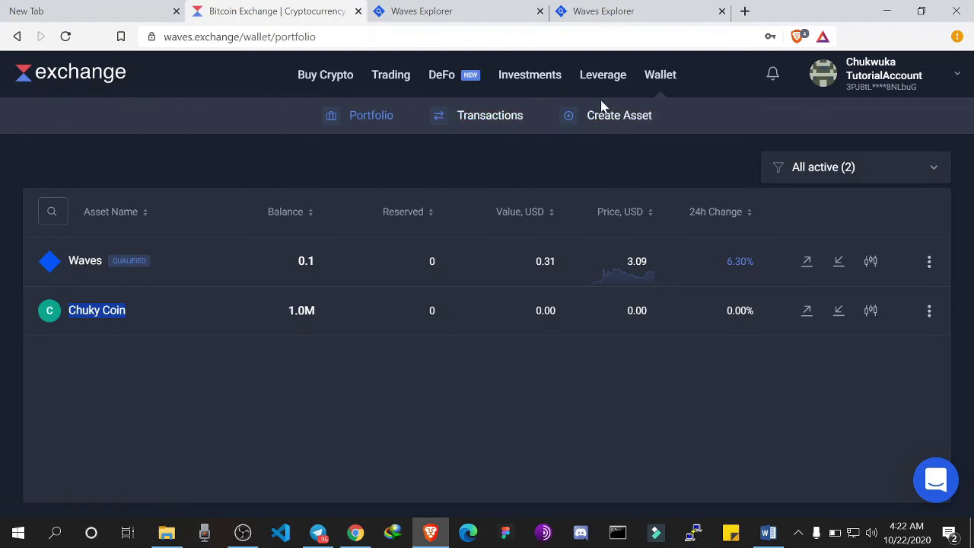
{"action": "left_click", "coordinate": [391, 79]}
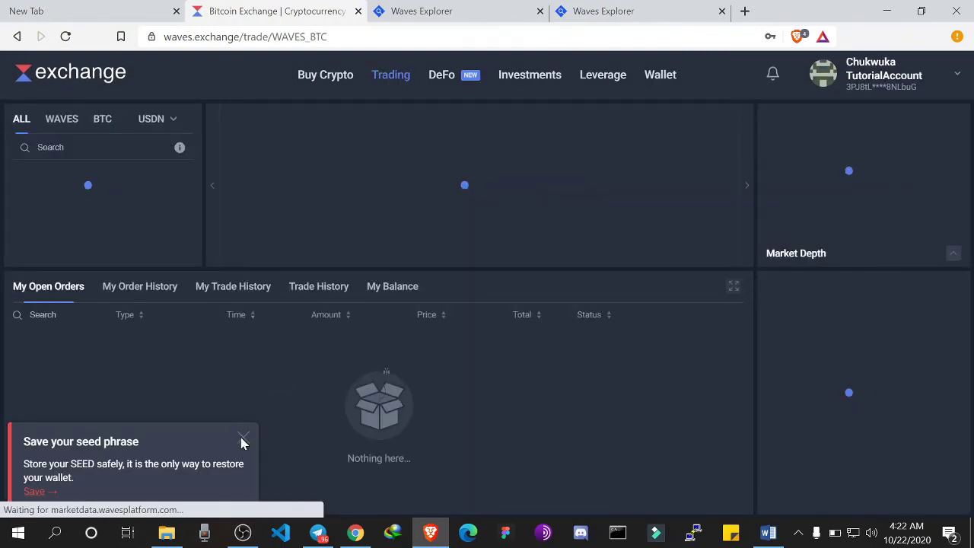
{"action": "left_click", "coordinate": [242, 442]}
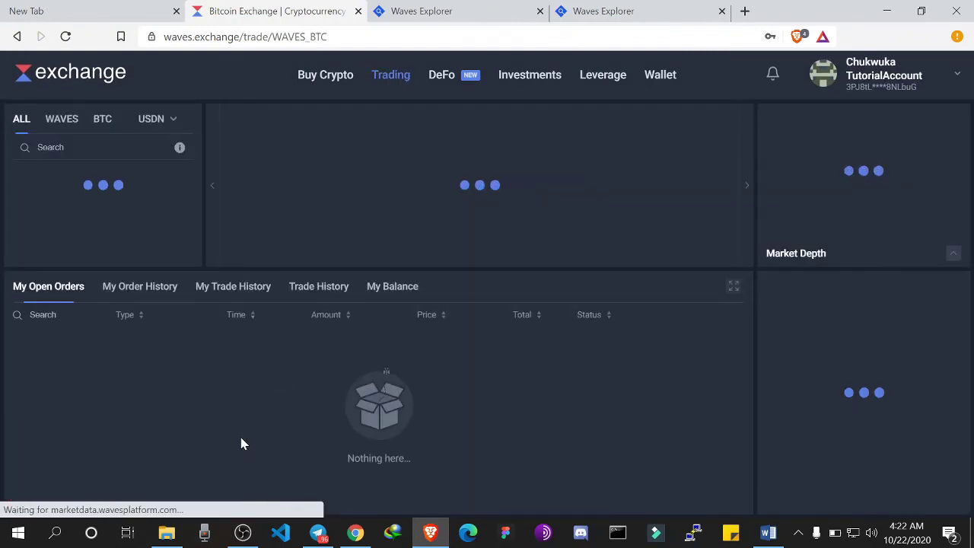
Search the trading pairs for "Chuky Coin" and look through the matching pairs
{"action": "left_click", "coordinate": [50, 148]}
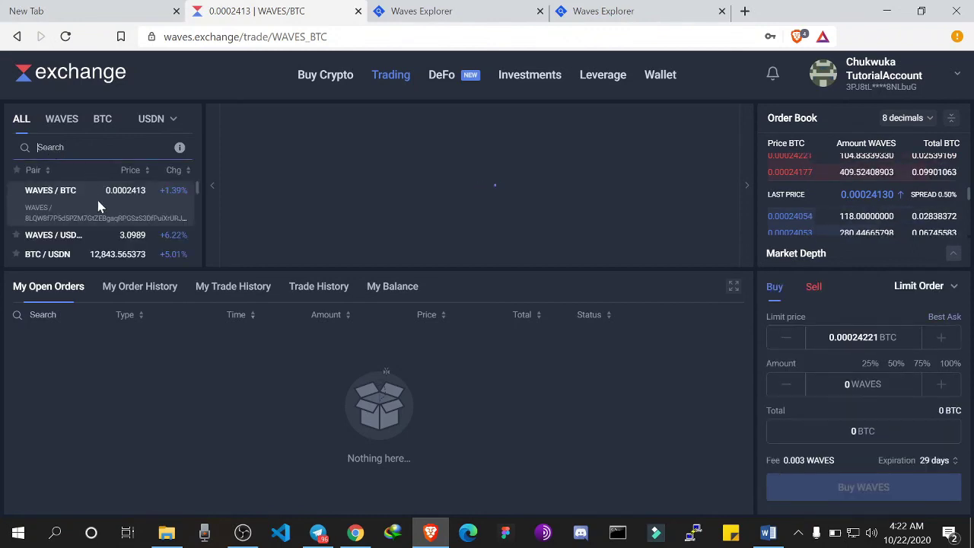
{"action": "scroll", "coordinate": [99, 200], "scroll_direction": "down", "scroll_amount": 8}
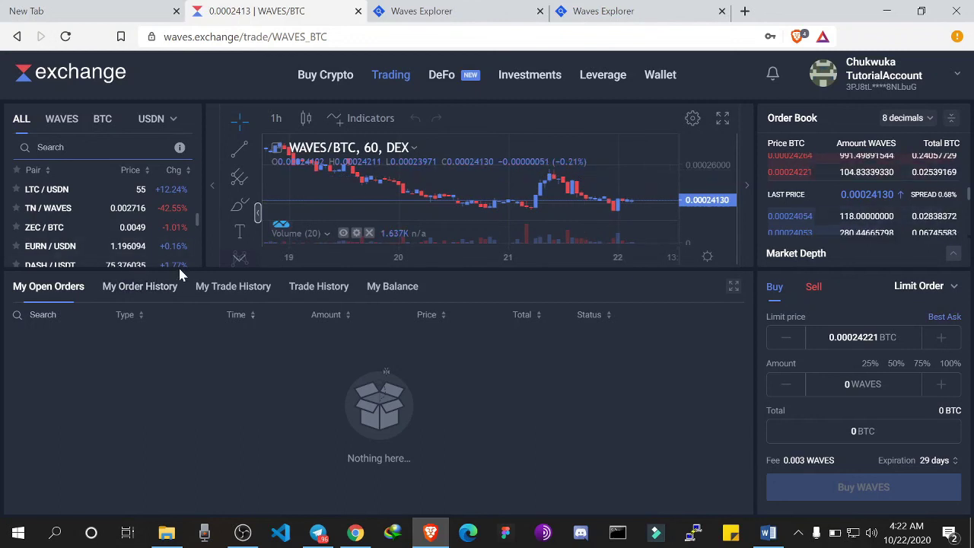
{"action": "type", "text": "Chuky Coin"}
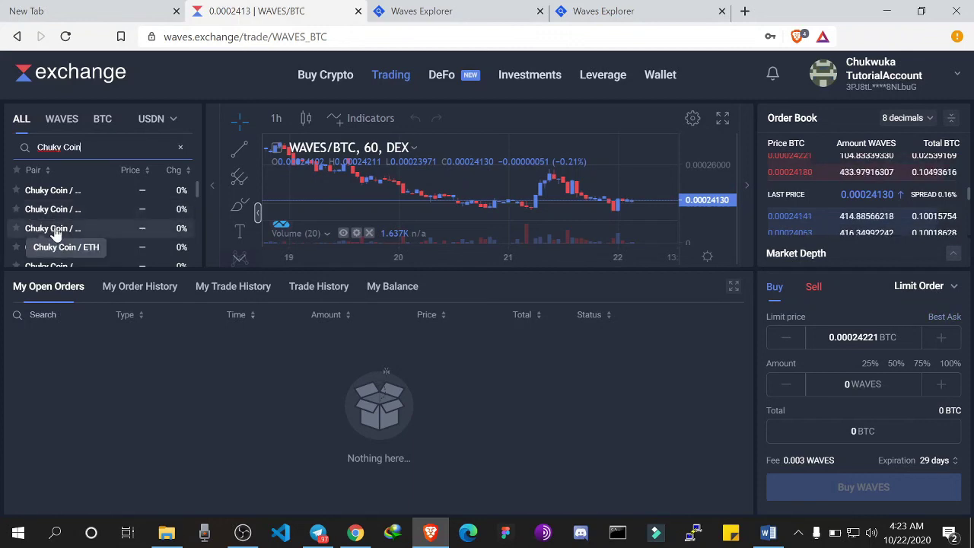
{"action": "scroll", "coordinate": [56, 247], "scroll_direction": "down", "scroll_amount": 2}
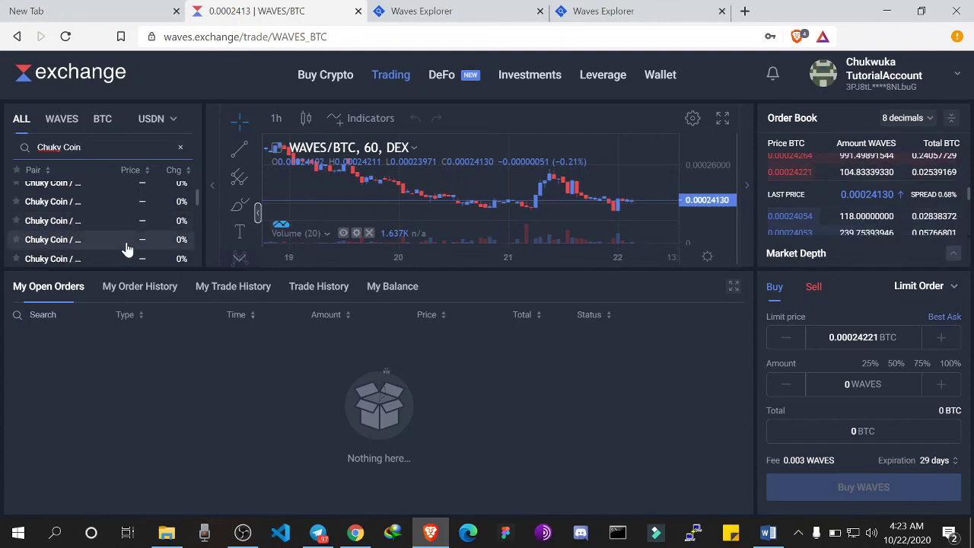
{"action": "scroll", "coordinate": [126, 248], "scroll_direction": "down", "scroll_amount": 1}
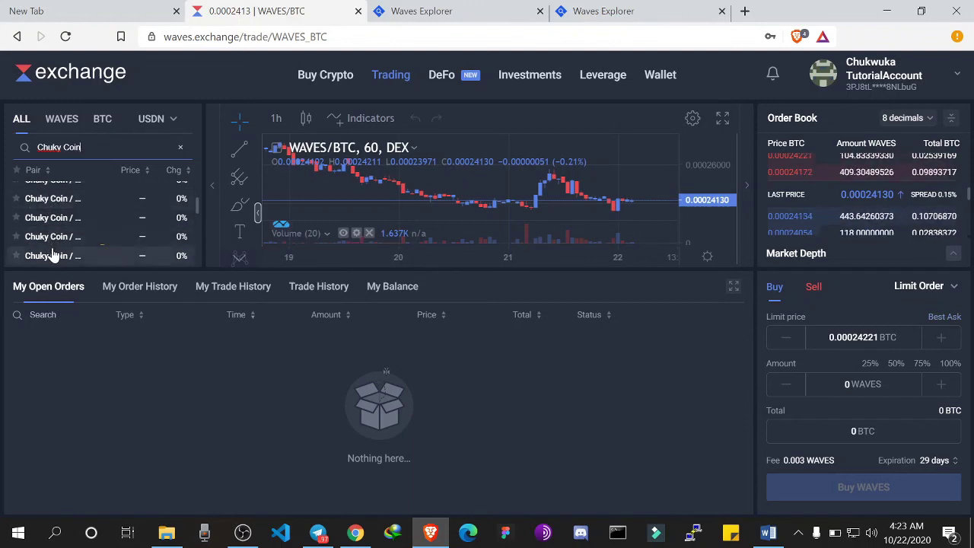
{"action": "scroll", "coordinate": [51, 236], "scroll_direction": "down", "scroll_amount": 2}
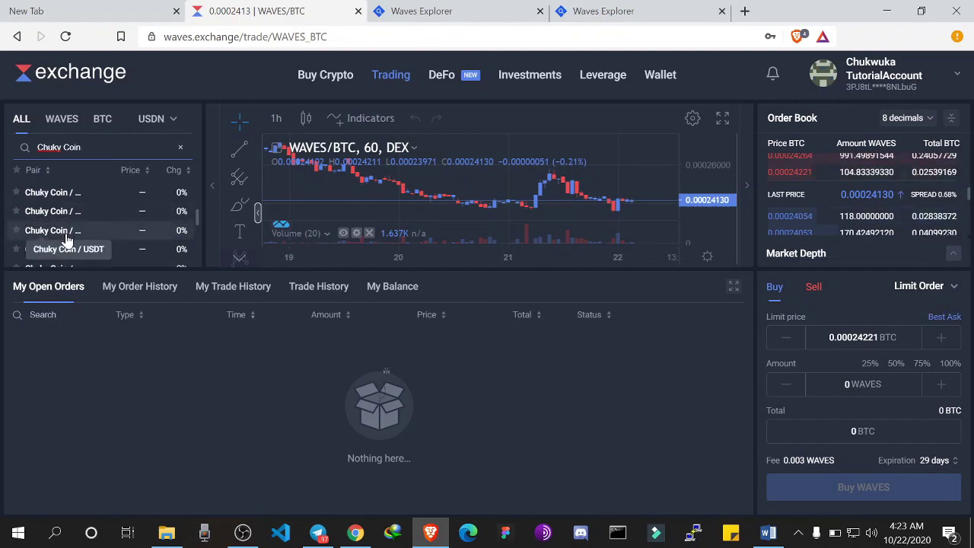
{"action": "scroll", "coordinate": [67, 240], "scroll_direction": "down", "scroll_amount": 1}
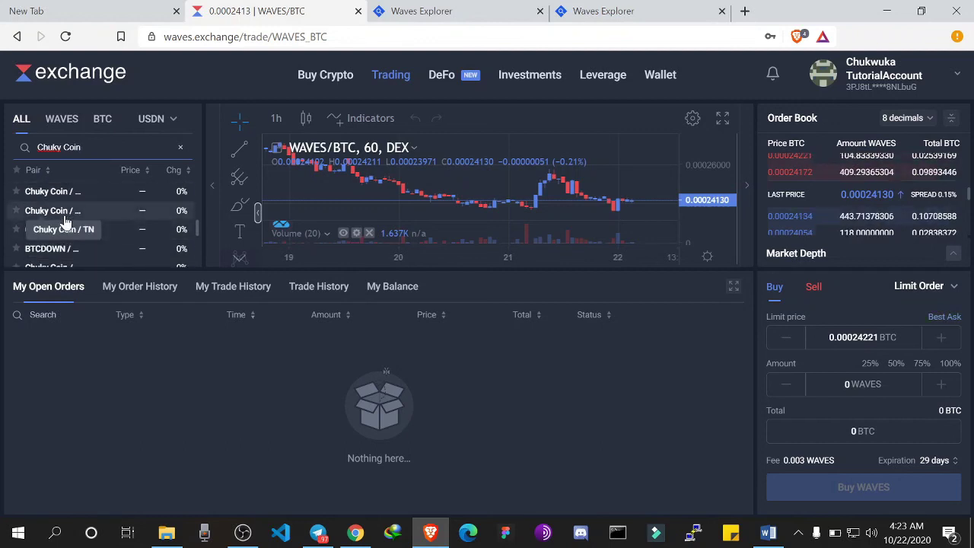
Filter the trading pairs by NGNN and open the Chuky Coin/NGNN pair, dismissing the seed phrase reminder
{"action": "left_click", "coordinate": [156, 120]}
{"action": "left_click", "coordinate": [171, 122]}
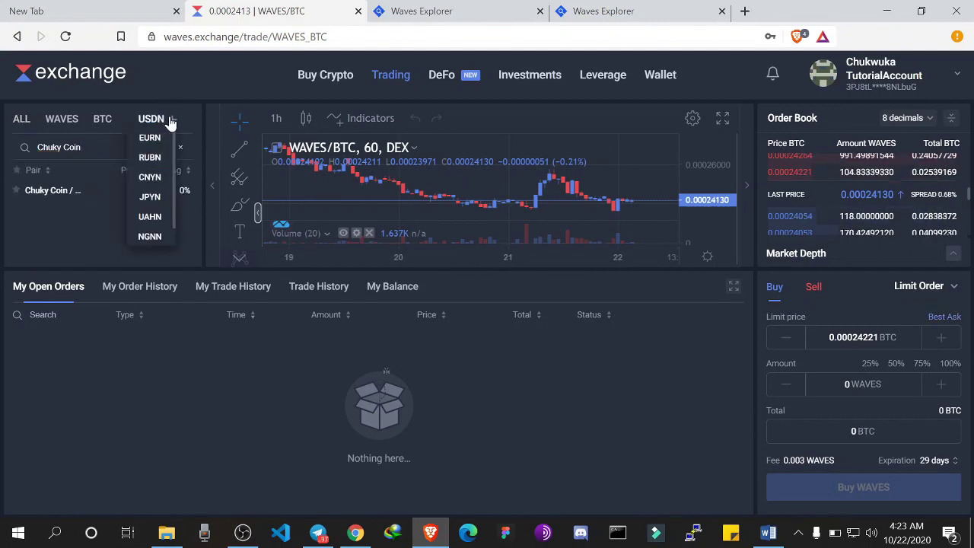
{"action": "left_click", "coordinate": [149, 237]}
{"action": "left_click", "coordinate": [98, 196]}
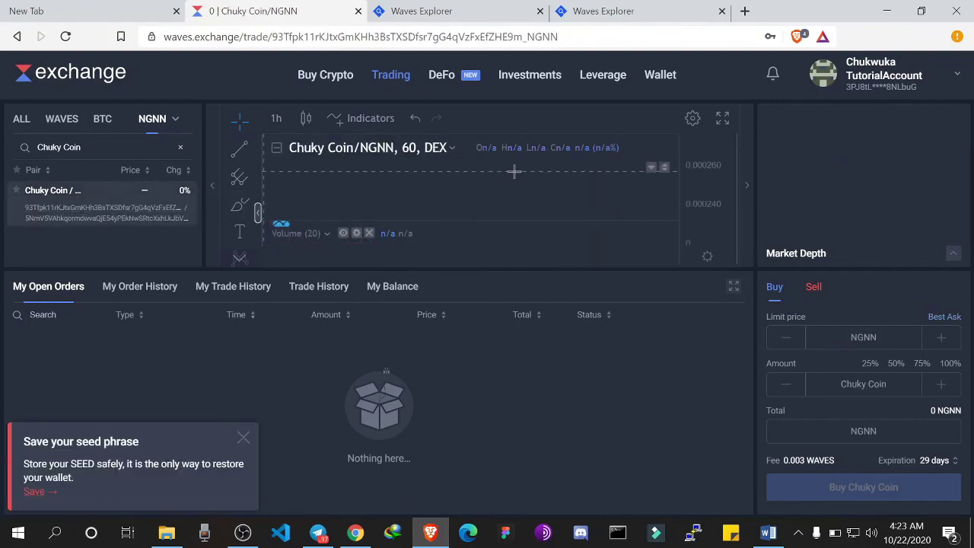
{"action": "left_click", "coordinate": [245, 437]}
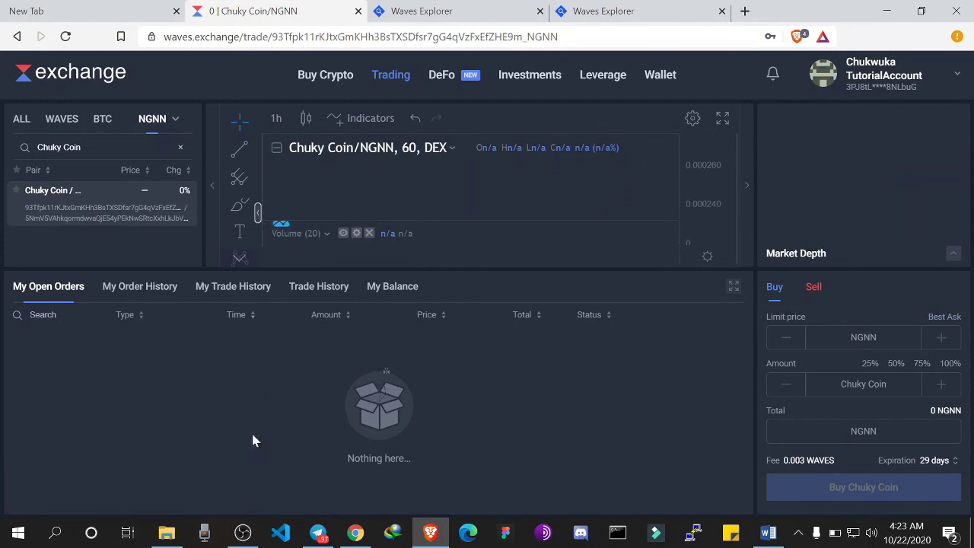
Open the wallet's asset overview, dismiss the seed phrase reminder, and examine the Waves price chart and the asset balance cards
{"action": "left_click", "coordinate": [664, 84]}
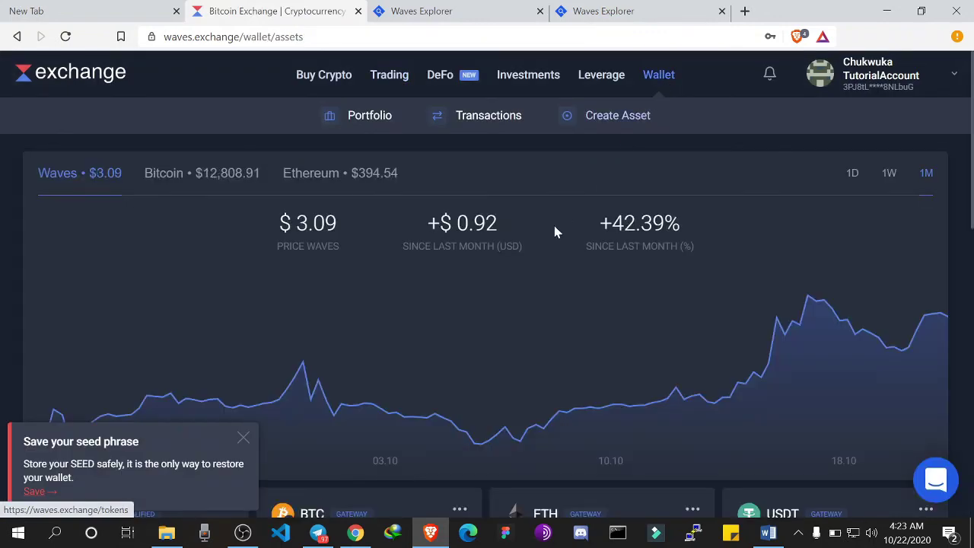
{"action": "left_click", "coordinate": [243, 438]}
{"action": "scroll", "coordinate": [474, 309], "scroll_direction": "down", "scroll_amount": 4}
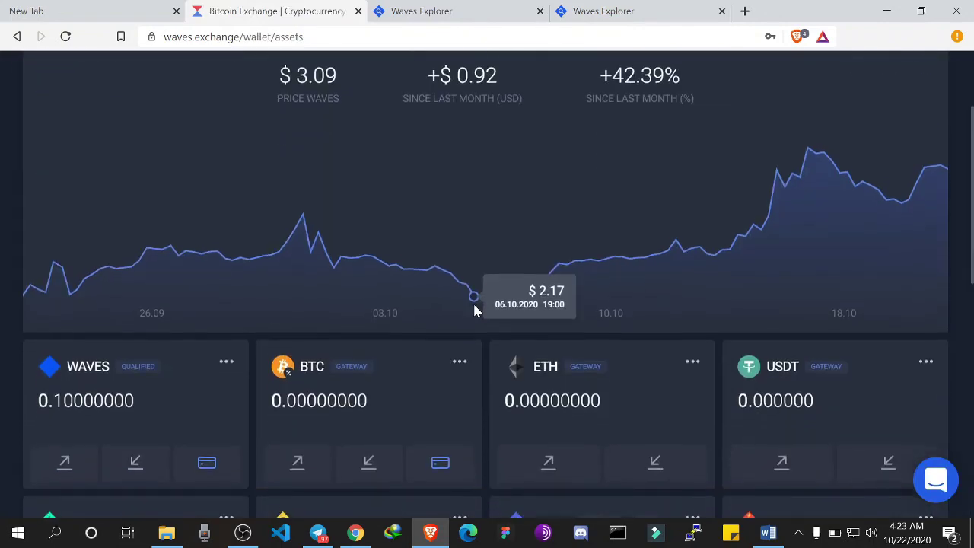
{"action": "scroll", "coordinate": [474, 310], "scroll_direction": "down", "scroll_amount": 2}
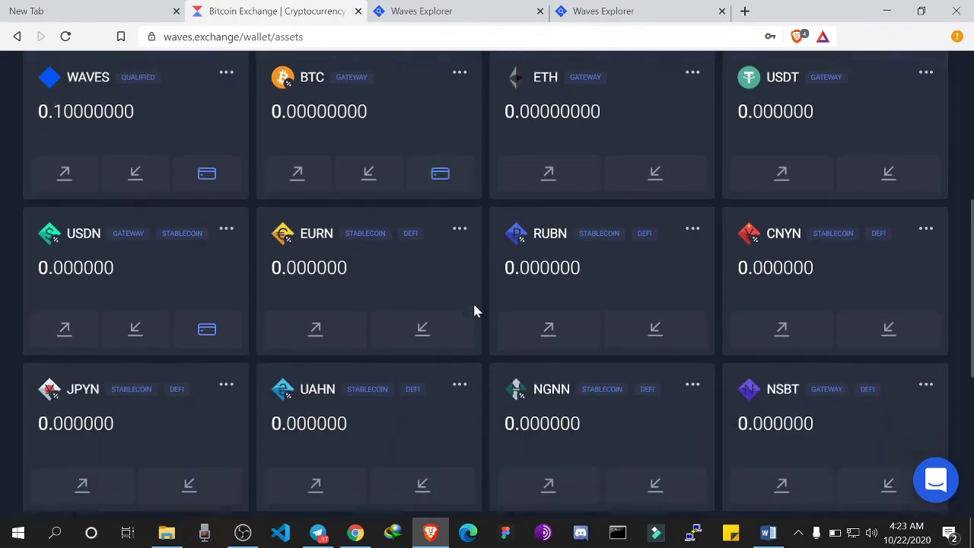
{"action": "scroll", "coordinate": [474, 310], "scroll_direction": "down", "scroll_amount": 4}
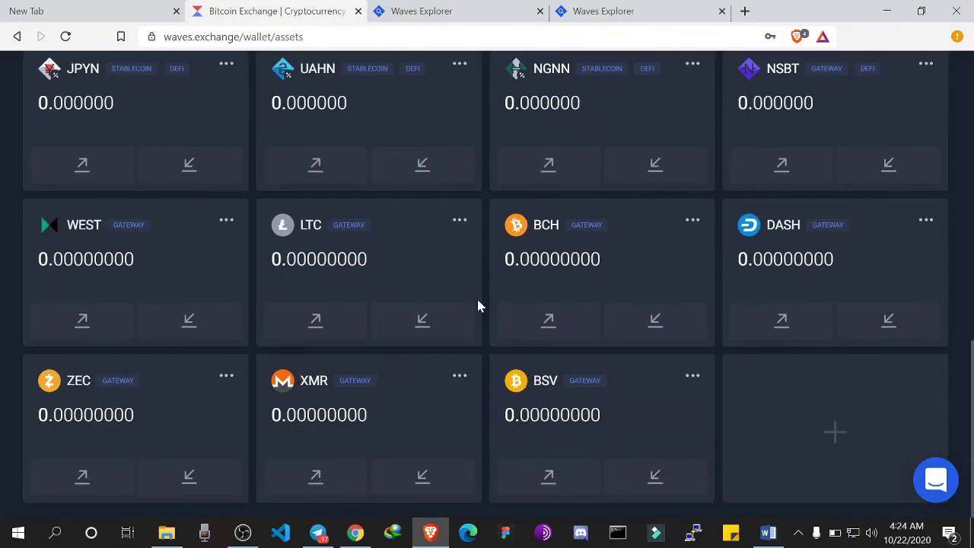
{"action": "scroll", "coordinate": [478, 305], "scroll_direction": "up", "scroll_amount": 7}
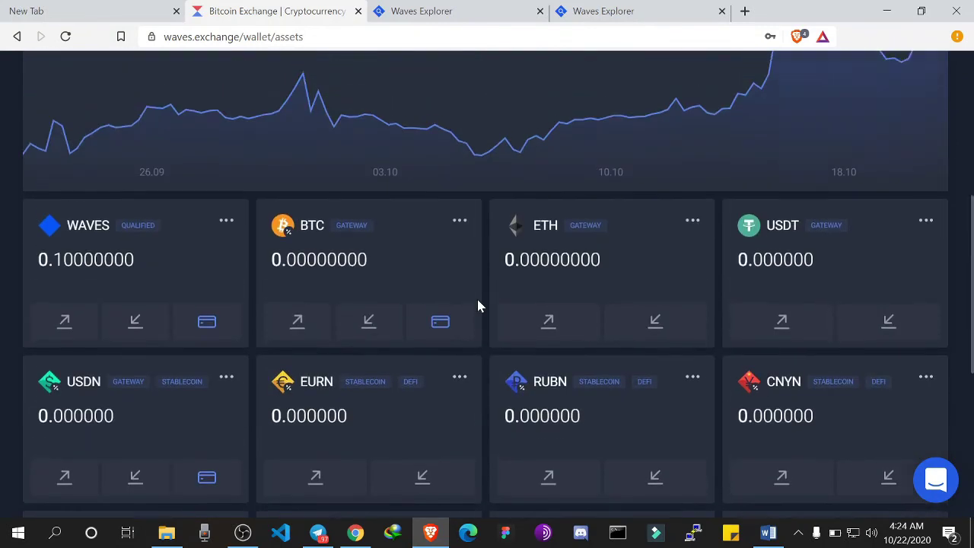
{"action": "scroll", "coordinate": [477, 304], "scroll_direction": "up", "scroll_amount": 3}
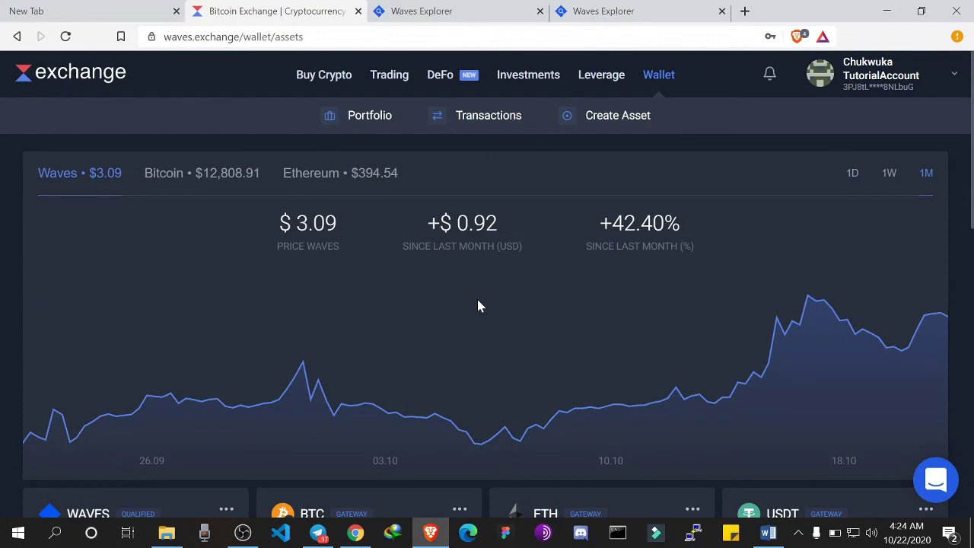
{"action": "mouse_move", "coordinate": [444, 312]}
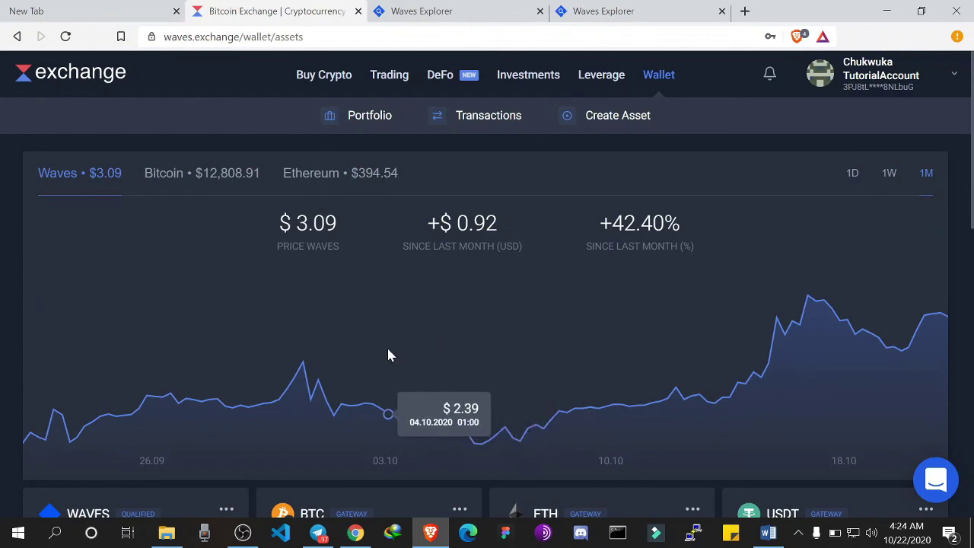
{"action": "scroll", "coordinate": [388, 355], "scroll_direction": "down", "scroll_amount": 2}
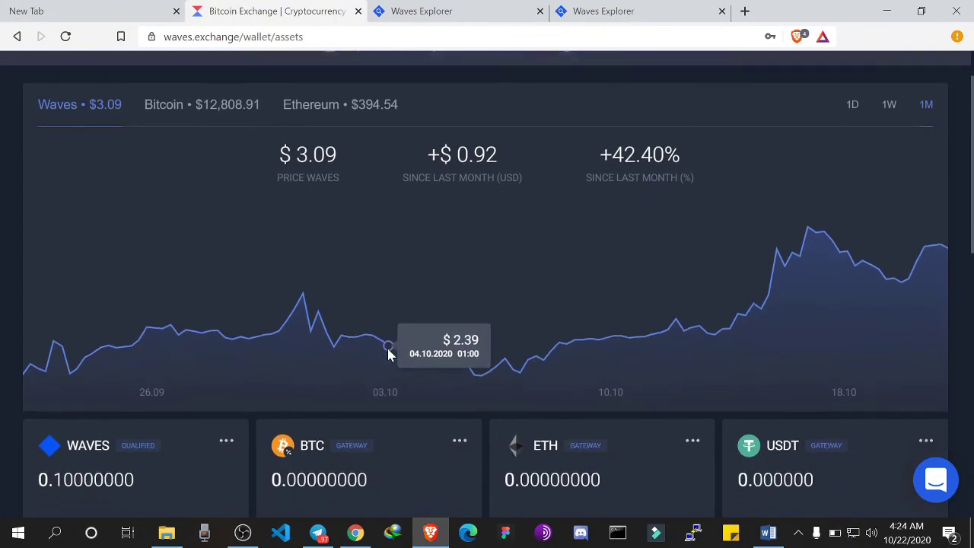
{"action": "scroll", "coordinate": [389, 355], "scroll_direction": "down", "scroll_amount": 3}
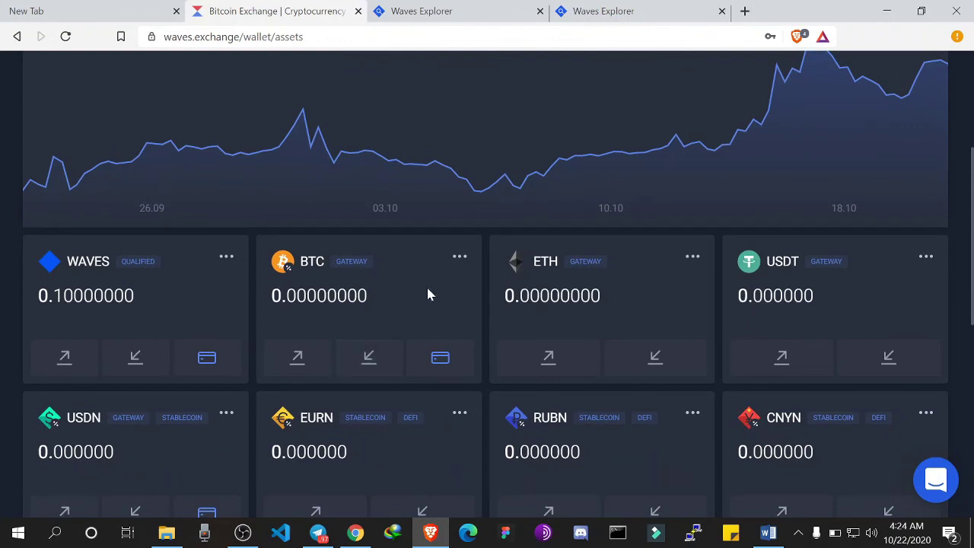
{"action": "scroll", "coordinate": [427, 295], "scroll_direction": "down", "scroll_amount": 2}
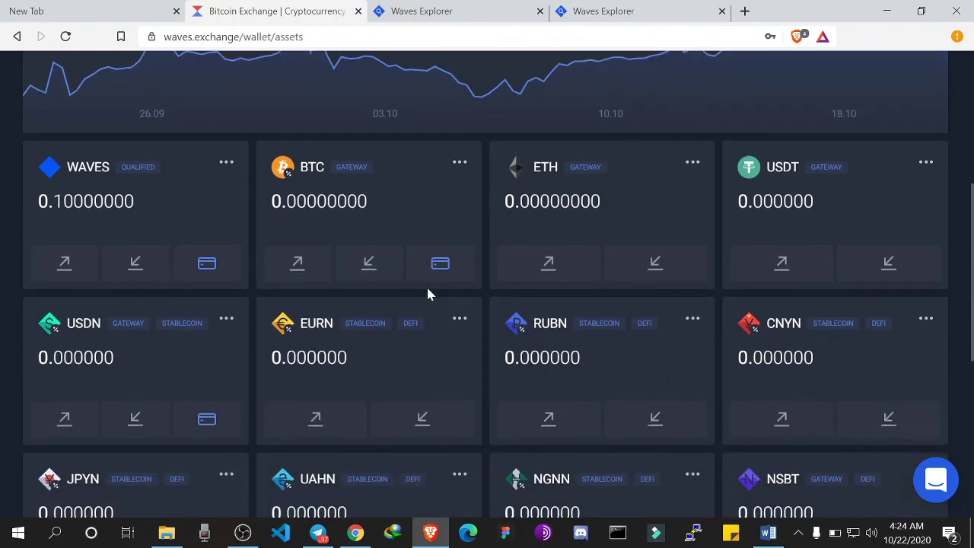
{"action": "scroll", "coordinate": [428, 294], "scroll_direction": "down", "scroll_amount": 1}
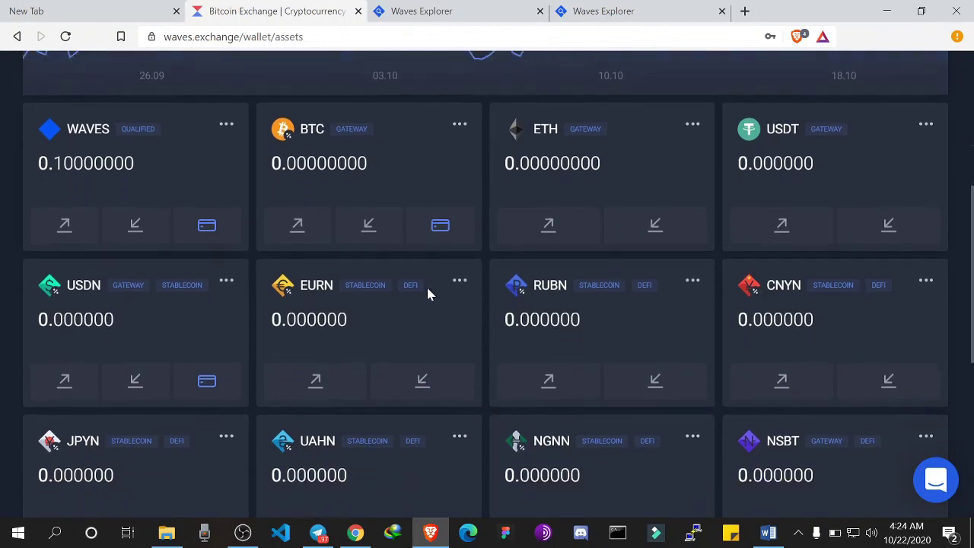
{"action": "scroll", "coordinate": [428, 294], "scroll_direction": "up", "scroll_amount": 4}
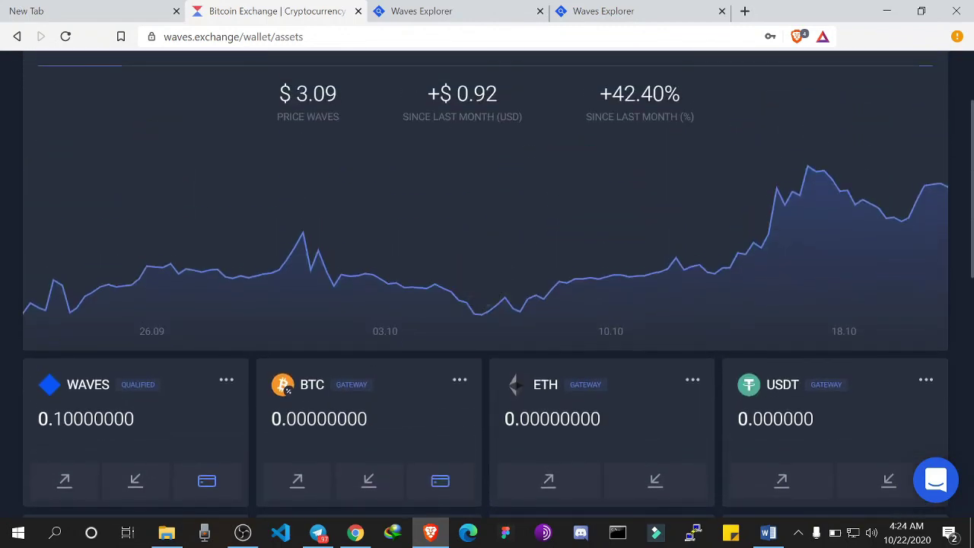
{"action": "left_click", "coordinate": [241, 535]}
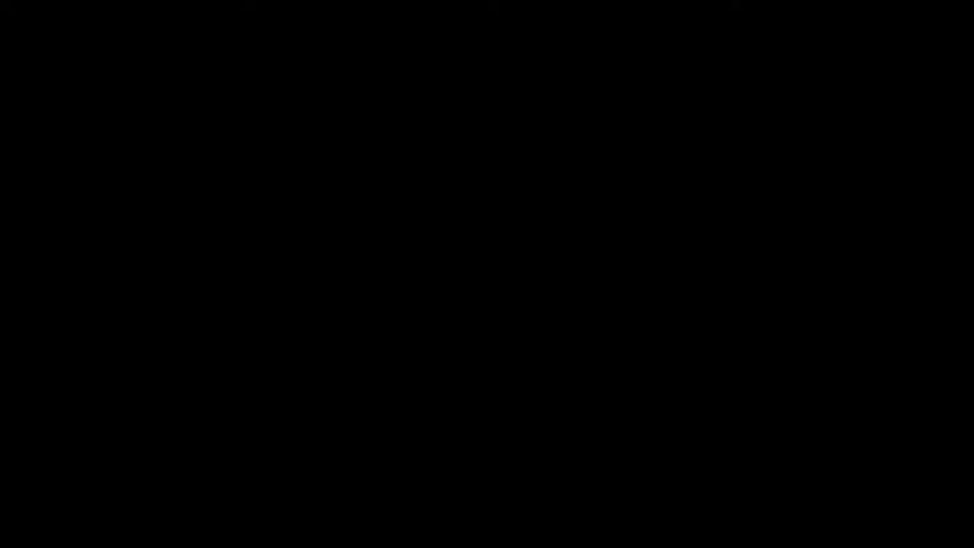